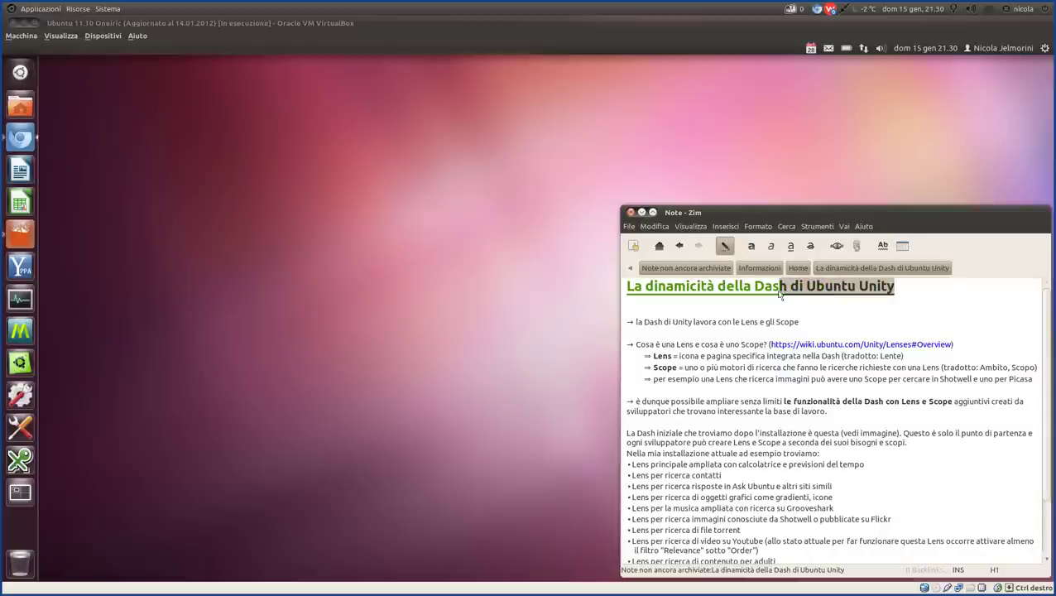
- Highlight the note's title "La dinamicità della Dash di Ubuntu Unity" and the word "Dash" in it
{"action": "left_click", "coordinate": [915, 291]}
{"action": "left_click_drag", "start_coordinate": [915, 291], "coordinate": [621, 289]}
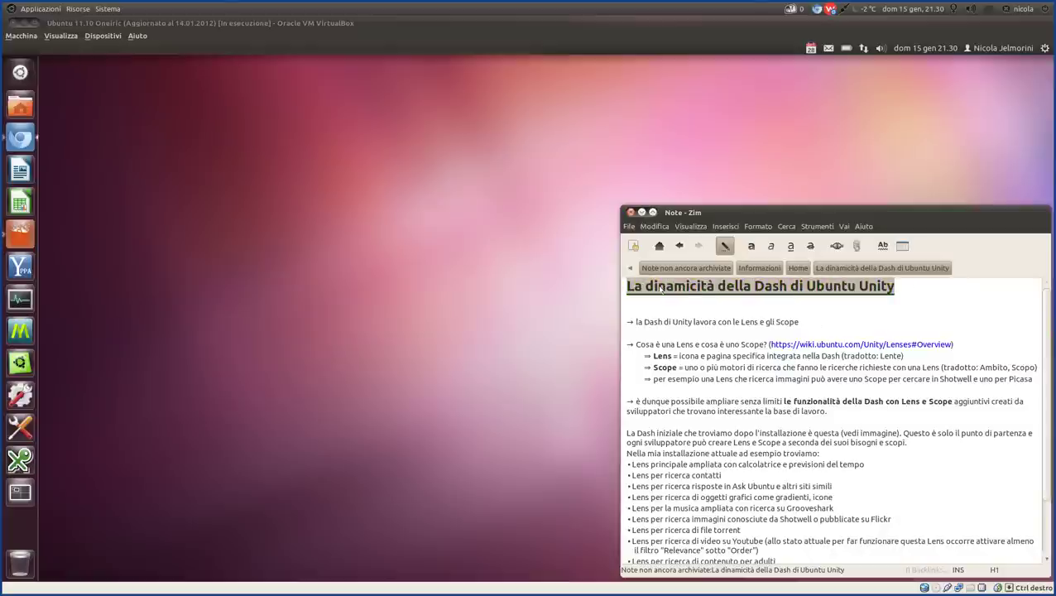
{"action": "left_click", "coordinate": [710, 313]}
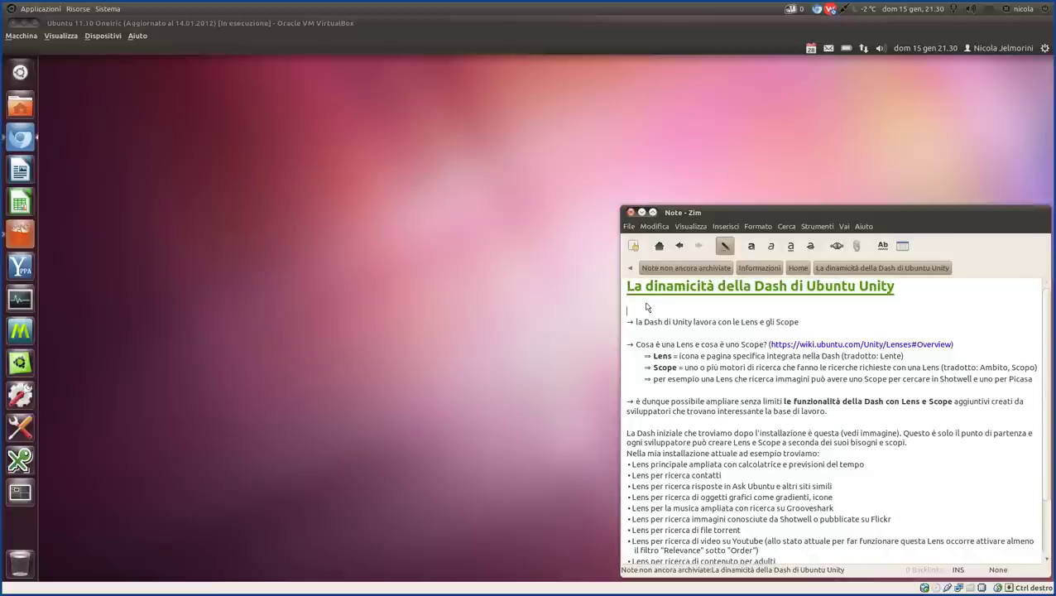
{"action": "double_click", "coordinate": [771, 288]}
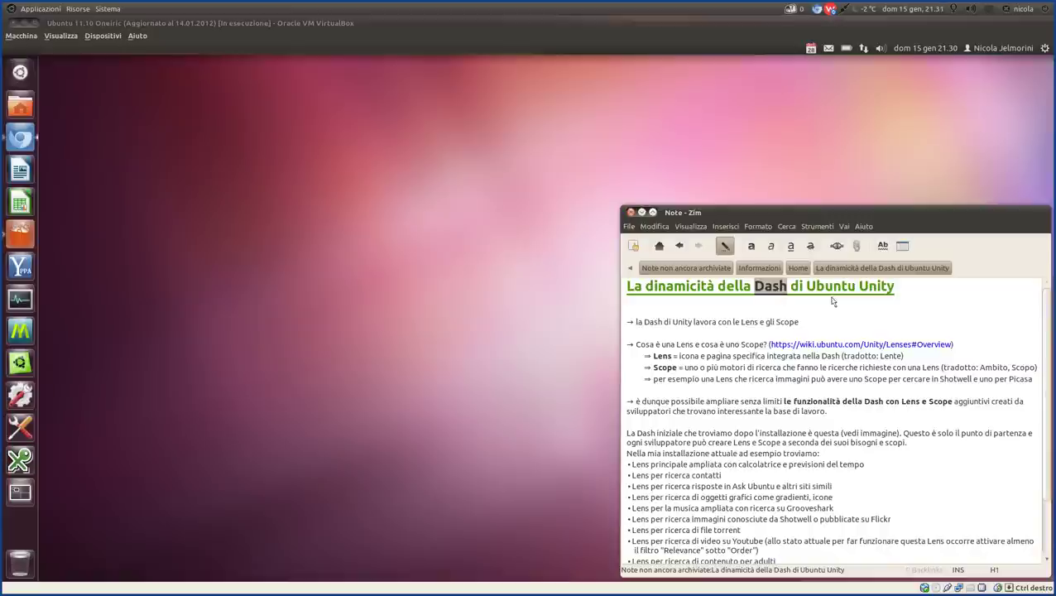
- Open the Unity Dash to view its home shortcuts, and close it again
{"action": "left_click", "coordinate": [21, 73]}
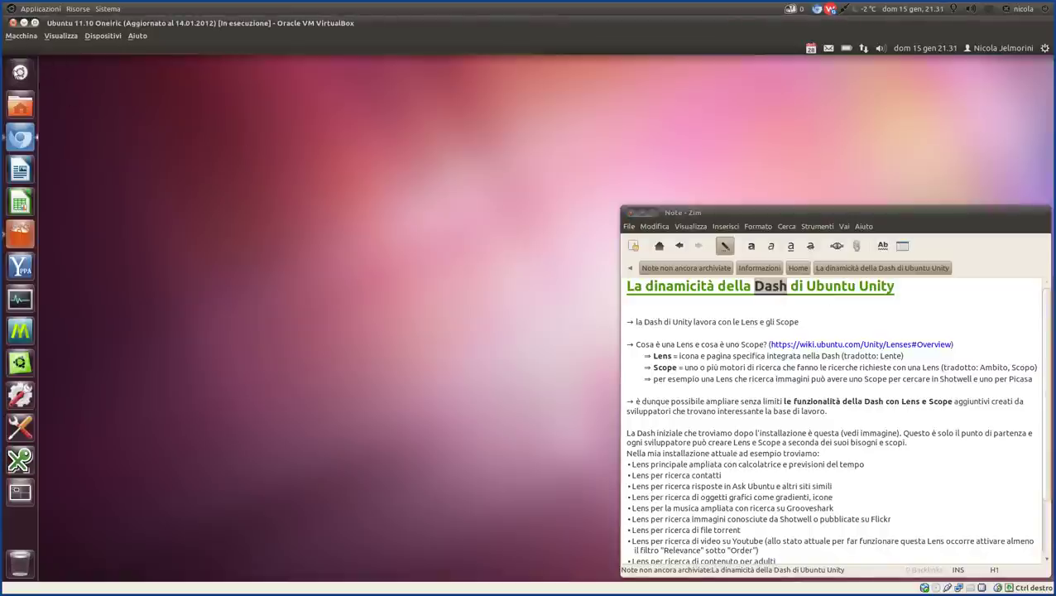
{"action": "left_click", "coordinate": [21, 73]}
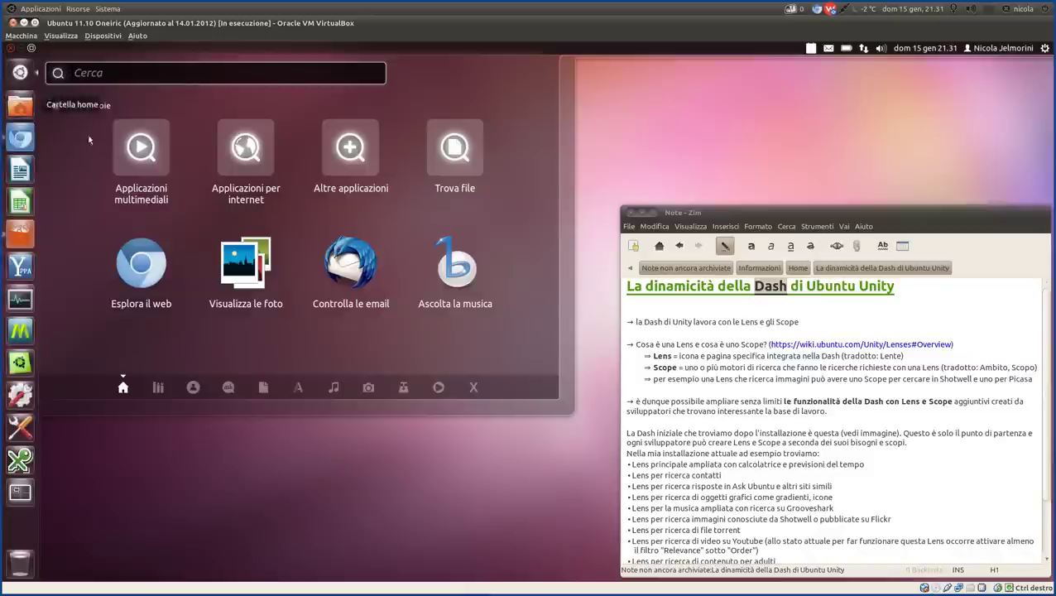
{"action": "left_click", "coordinate": [20, 72]}
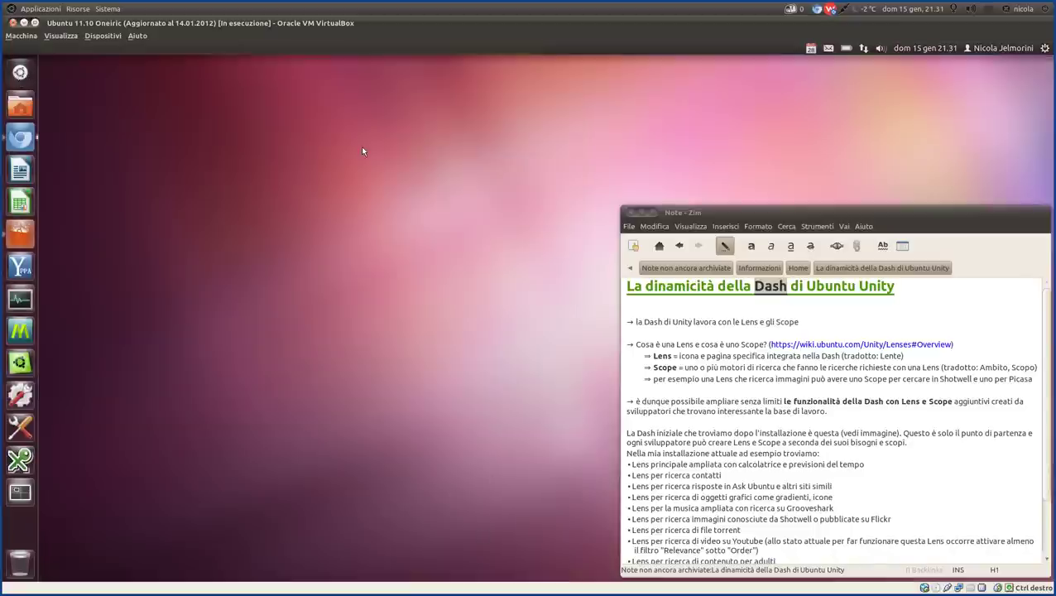
- Highlight the note's line about the Dash working with Lens and Scope, including each of those two terms
{"action": "left_click", "coordinate": [677, 311]}
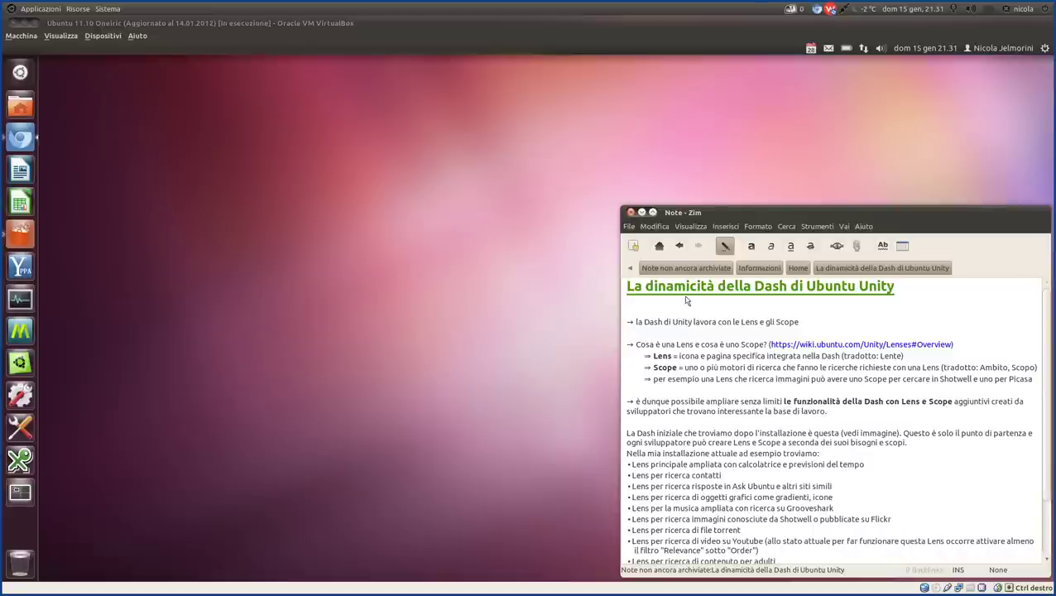
{"action": "left_click_drag", "start_coordinate": [795, 323], "coordinate": [622, 325]}
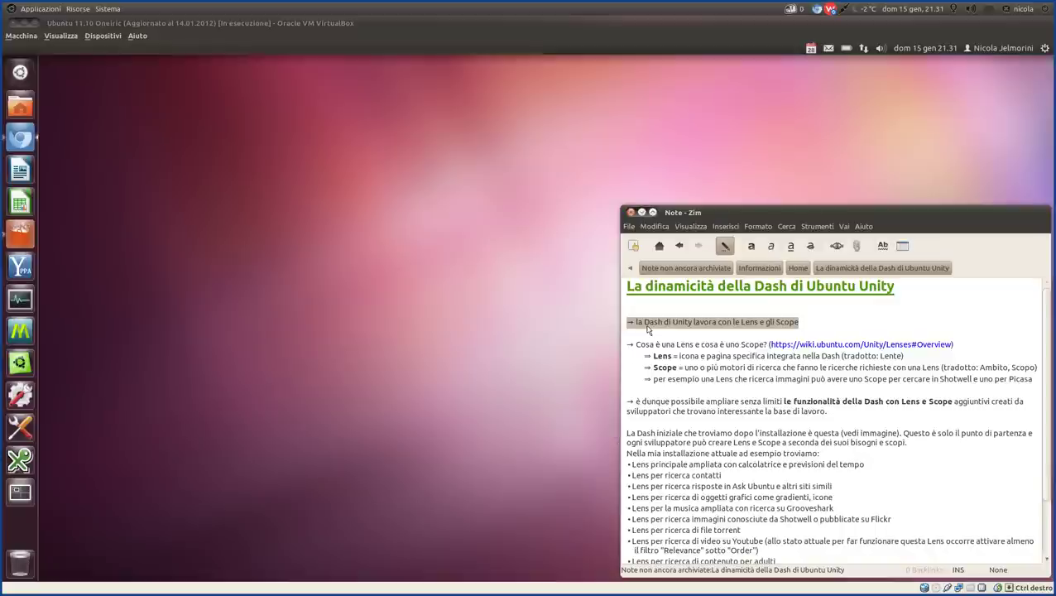
{"action": "double_click", "coordinate": [750, 323]}
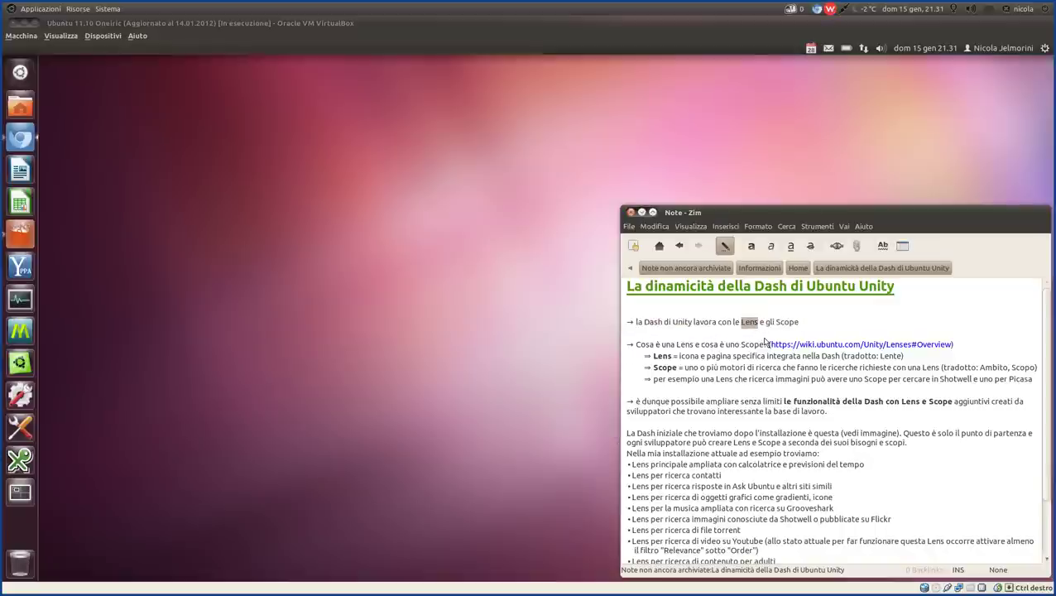
{"action": "double_click", "coordinate": [787, 322]}
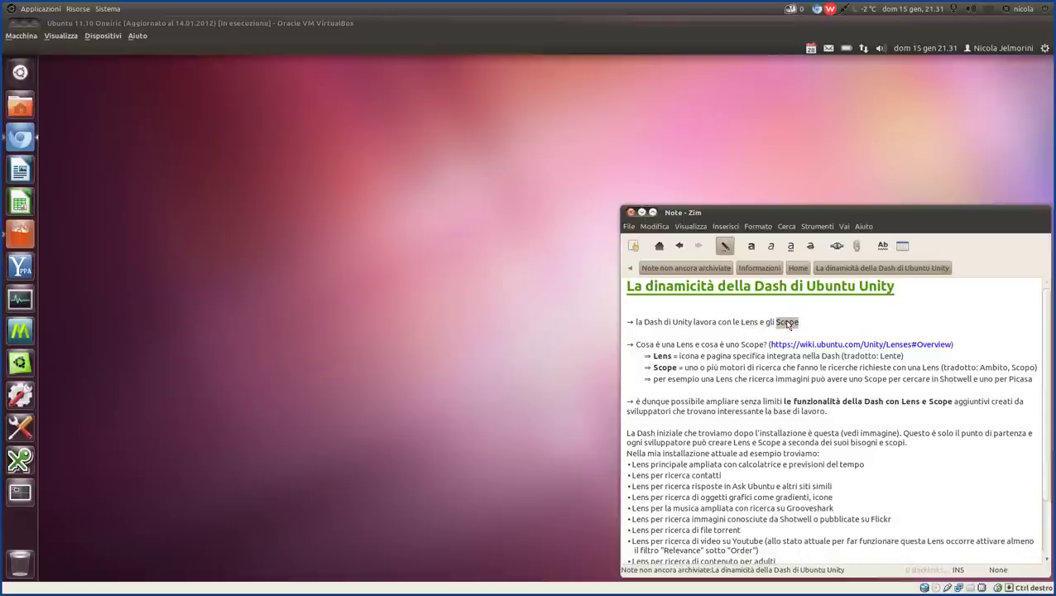
{"action": "left_click", "coordinate": [663, 322]}
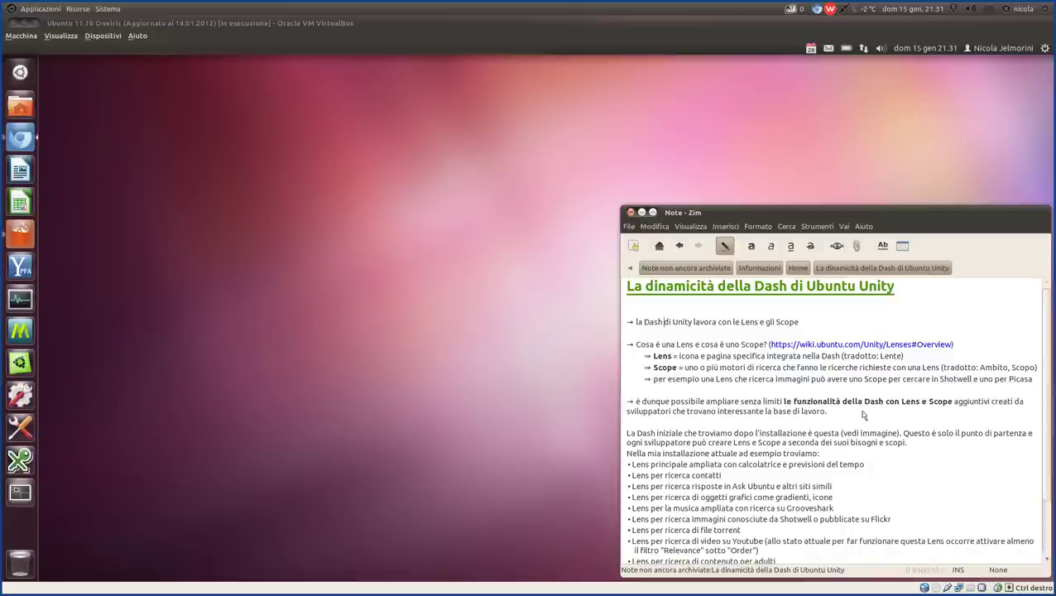
- Highlight the wiki.ubuntu.com Lenses link and the definition of Lens, "icona e pagina specifica integrata nella Dash"
{"action": "left_click_drag", "start_coordinate": [964, 349], "coordinate": [768, 346]}
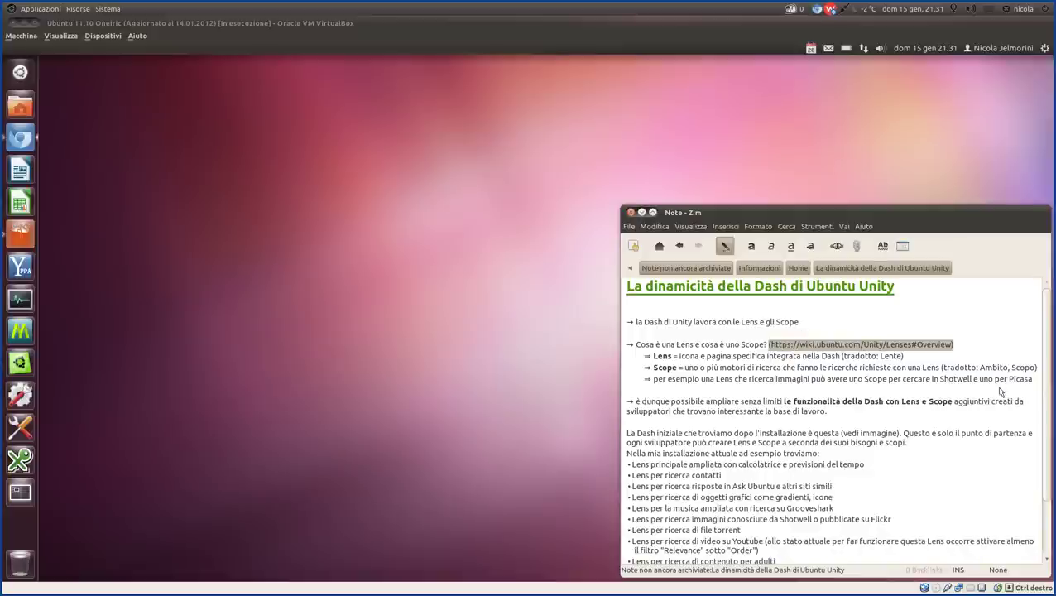
{"action": "left_click", "coordinate": [964, 347]}
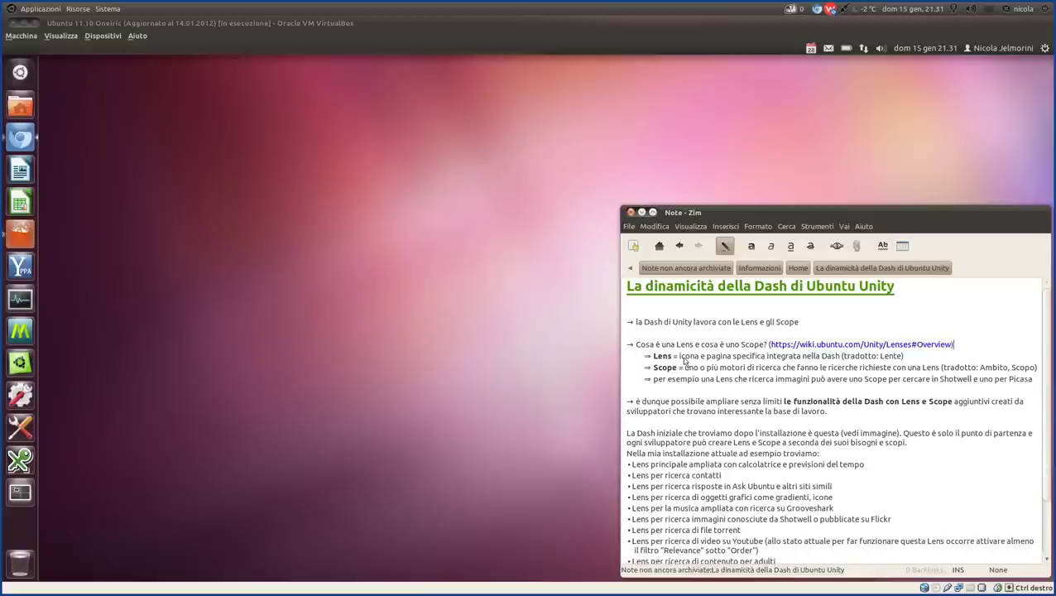
{"action": "left_click", "coordinate": [902, 357]}
{"action": "left_click_drag", "start_coordinate": [679, 359], "coordinate": [844, 363]}
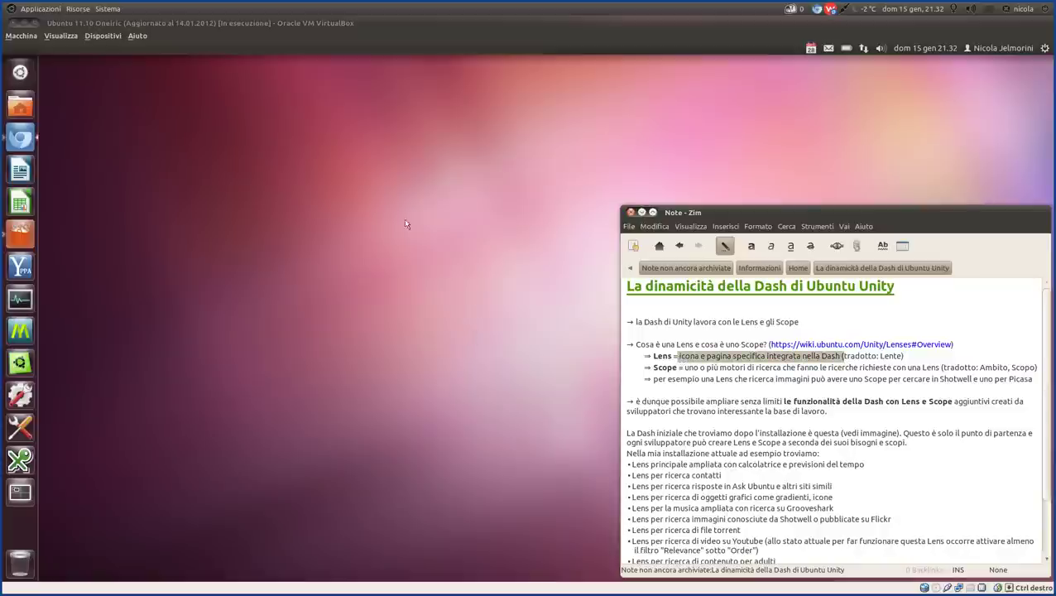
- Browse the Dash's applications and contacts lenses, return to its home lens and close the Dash
{"action": "left_click", "coordinate": [20, 73]}
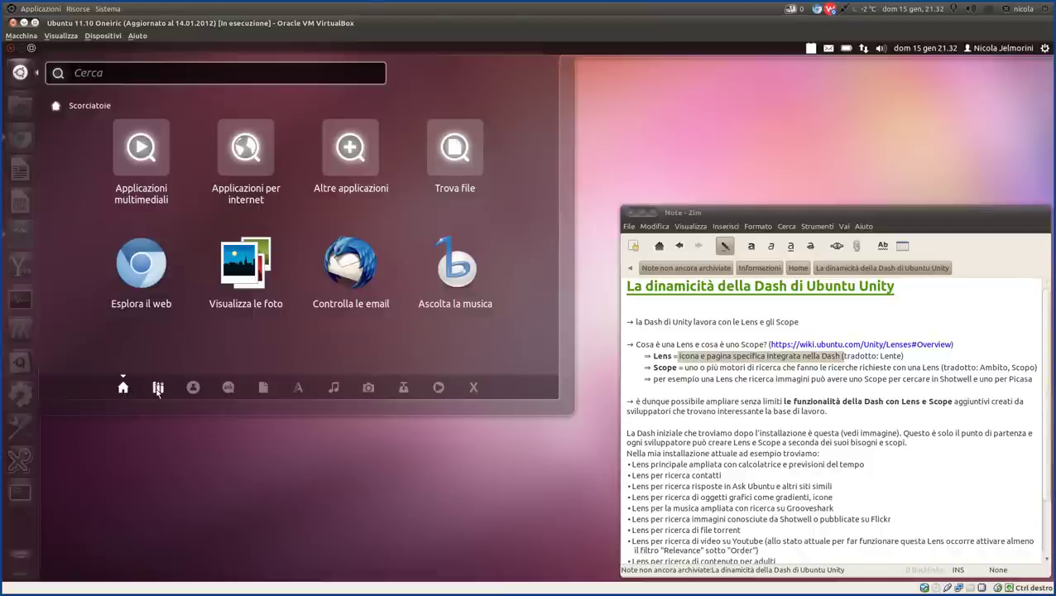
{"action": "left_click", "coordinate": [158, 390]}
{"action": "left_click", "coordinate": [194, 391]}
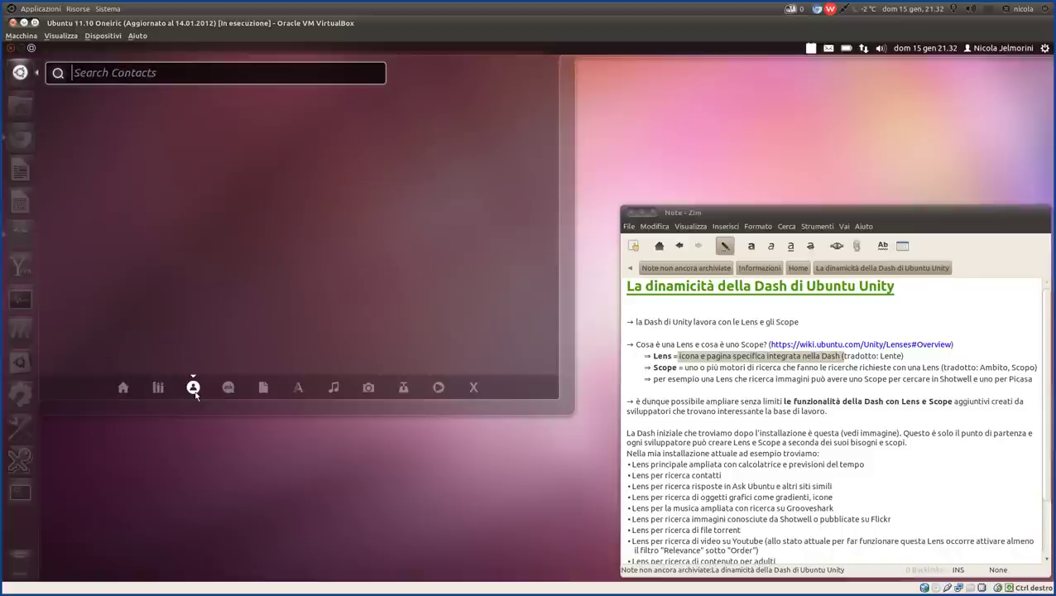
{"action": "left_click", "coordinate": [122, 387]}
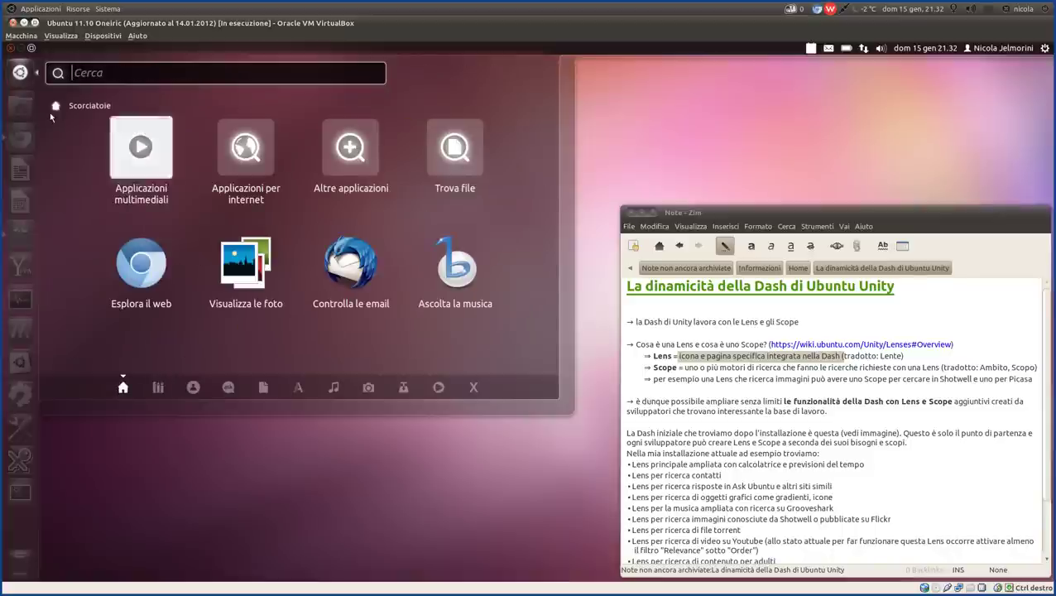
{"action": "left_click", "coordinate": [23, 76]}
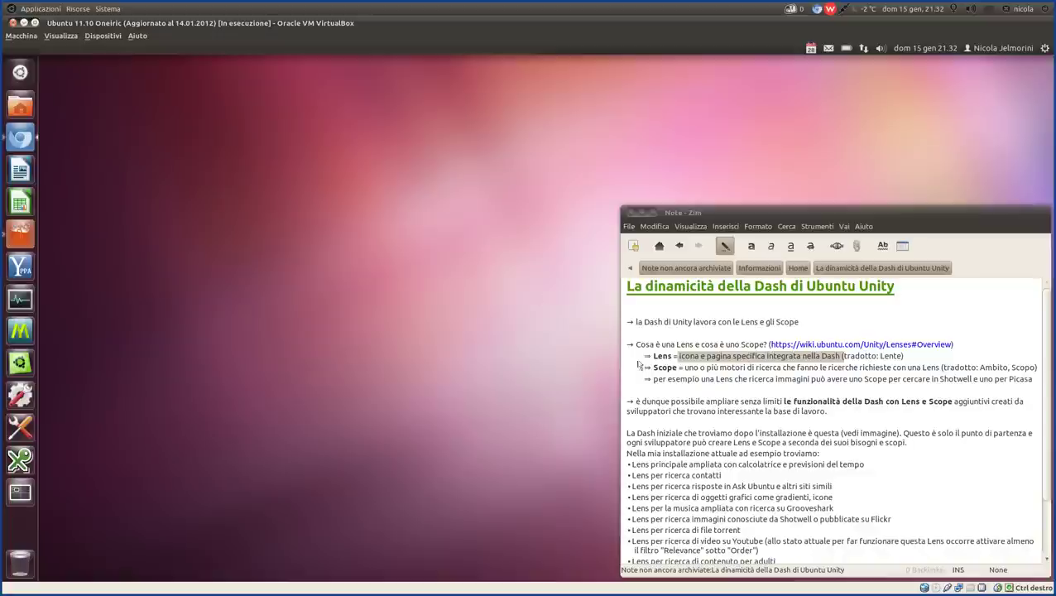
- Highlight the translation "Lente" and the term "Lens" in the Lens definition line
{"action": "left_click", "coordinate": [793, 362]}
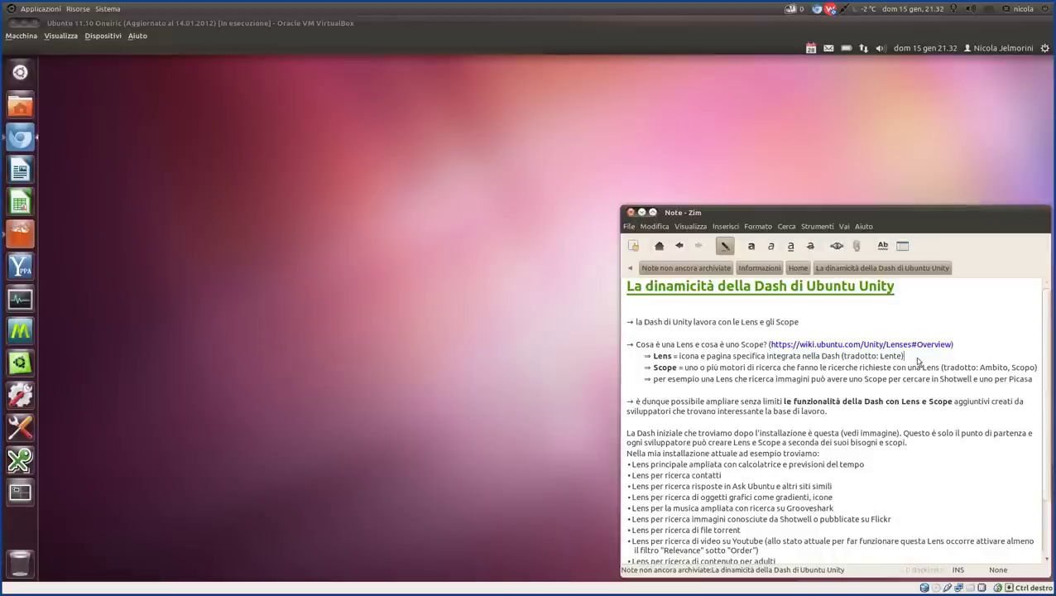
{"action": "double_click", "coordinate": [889, 356]}
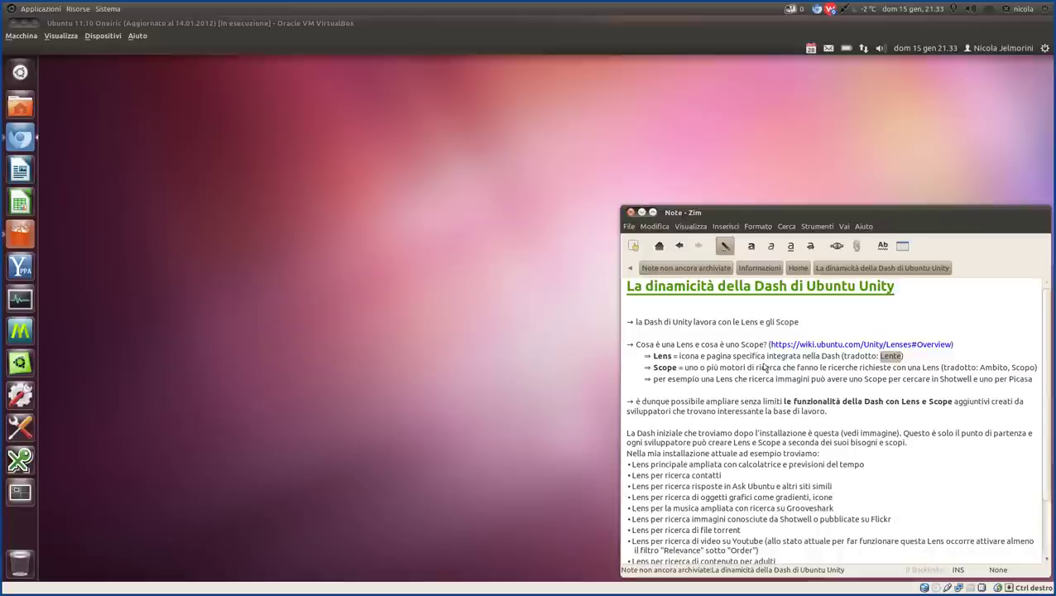
{"action": "double_click", "coordinate": [668, 358]}
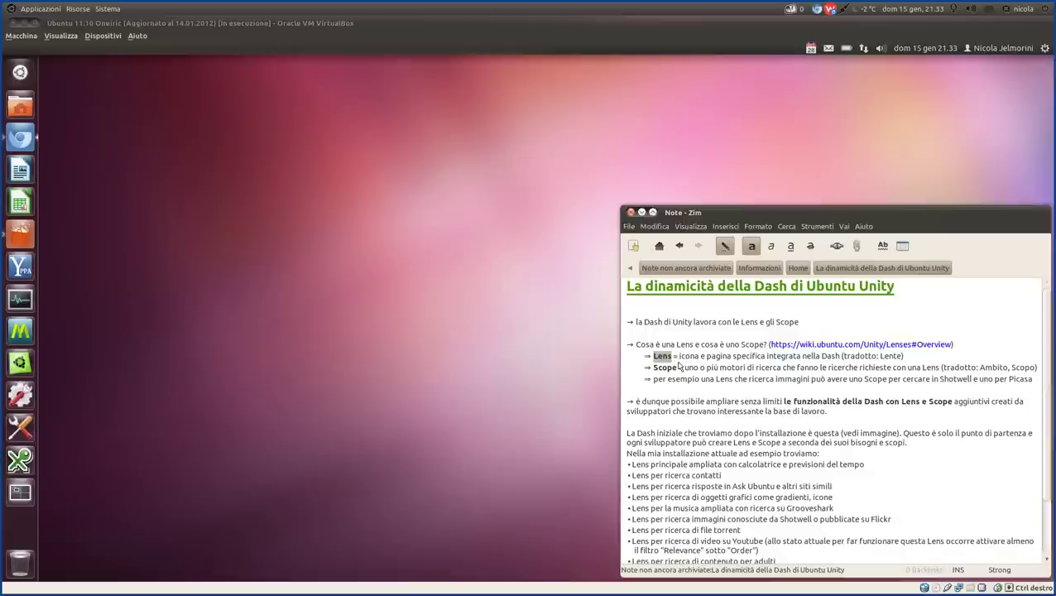
{"action": "left_click", "coordinate": [679, 357]}
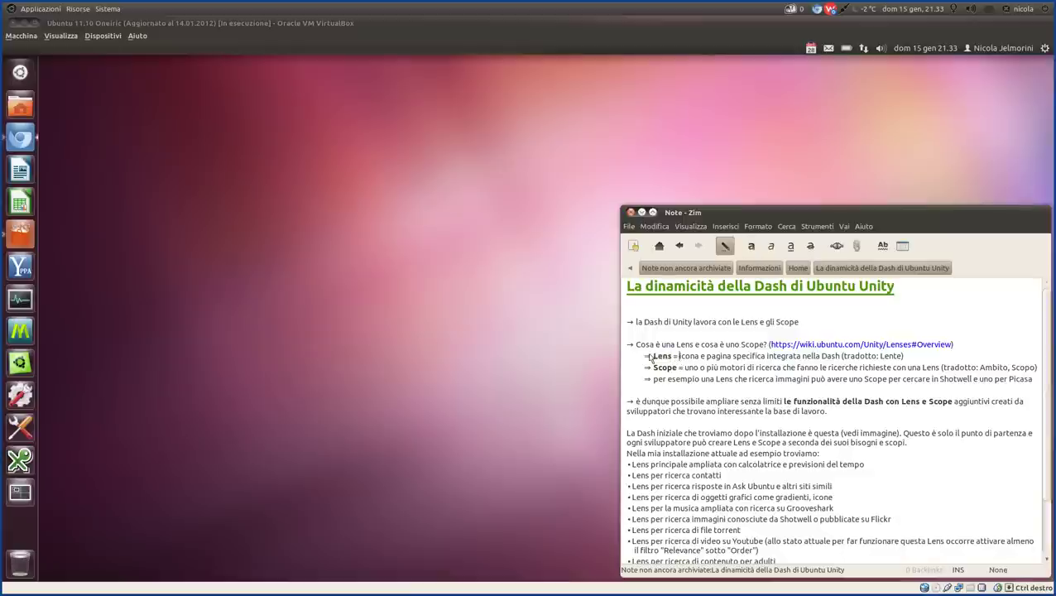
- Show the row of lens icons in the Dash as examples of Lens, and close the Dash
{"action": "left_click", "coordinate": [23, 72]}
{"action": "left_click", "coordinate": [23, 72]}
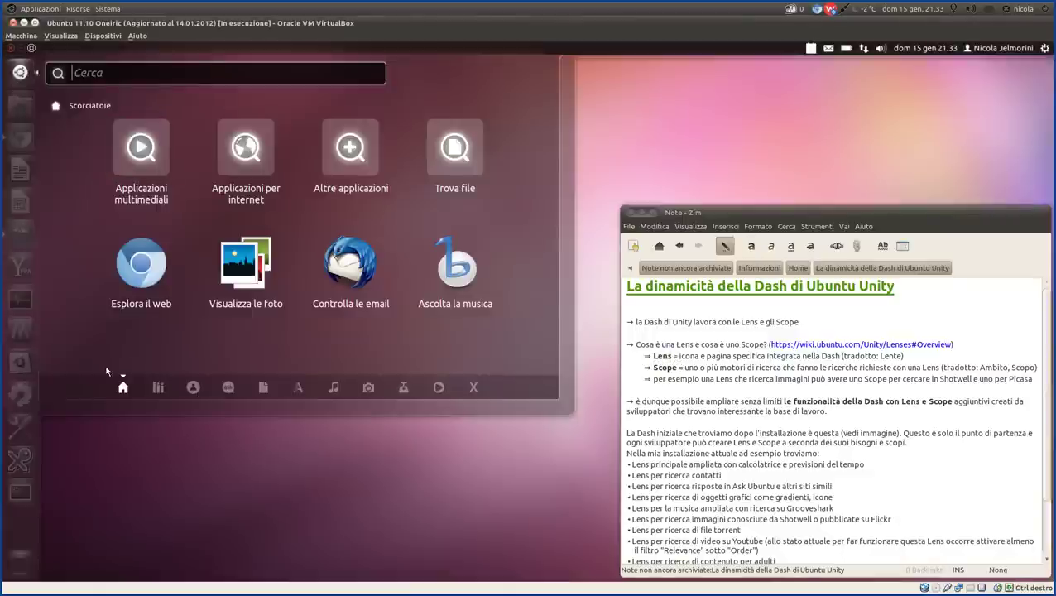
{"action": "left_click", "coordinate": [26, 72]}
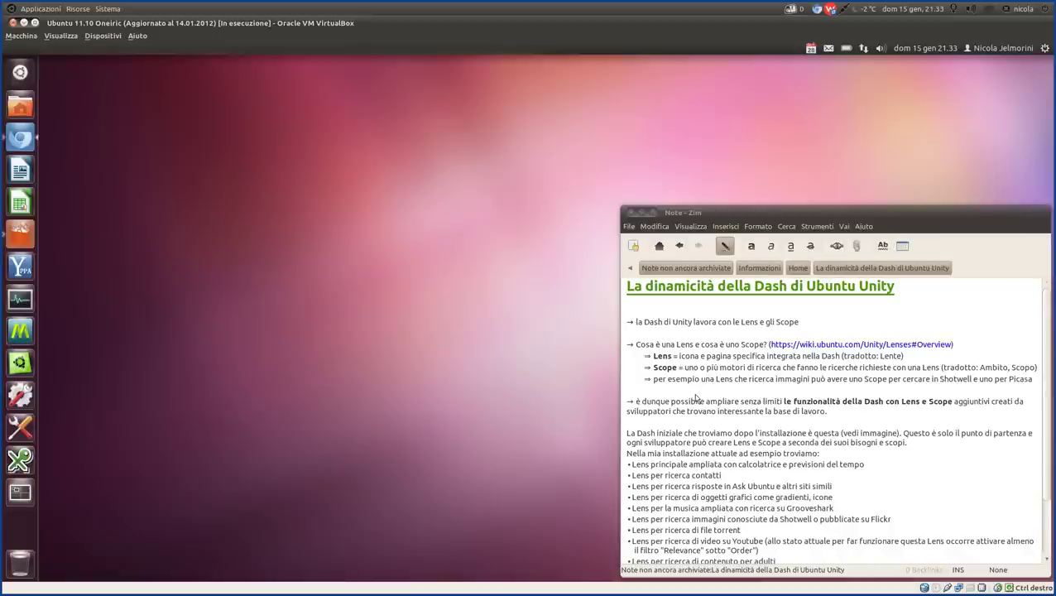
- Examine the Scope definition in the note, highlighting the term, its description and the translation "Ambito, Scopo"
{"action": "left_click", "coordinate": [684, 366]}
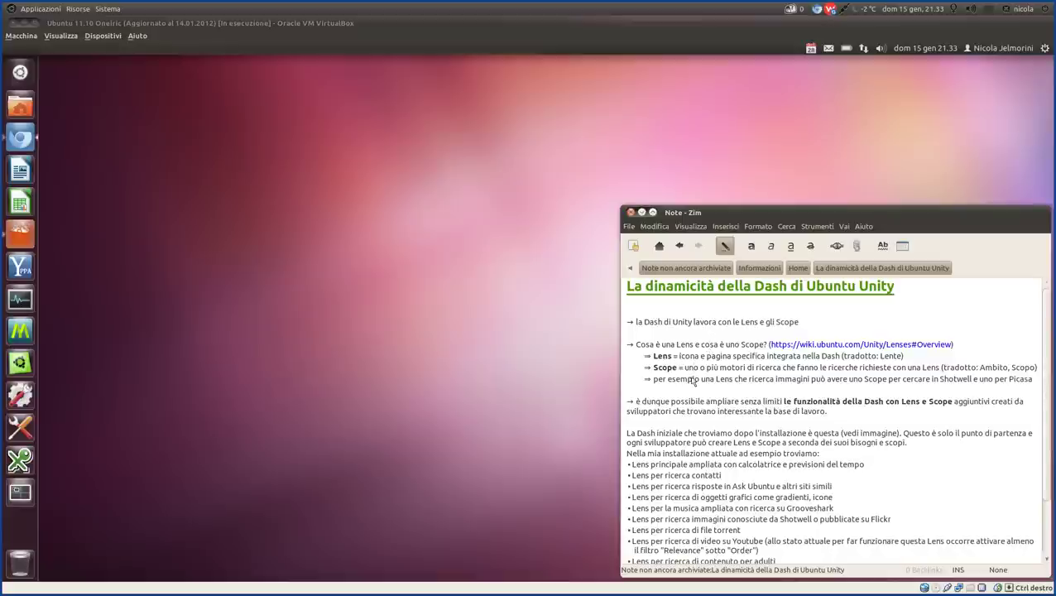
{"action": "left_click", "coordinate": [664, 368]}
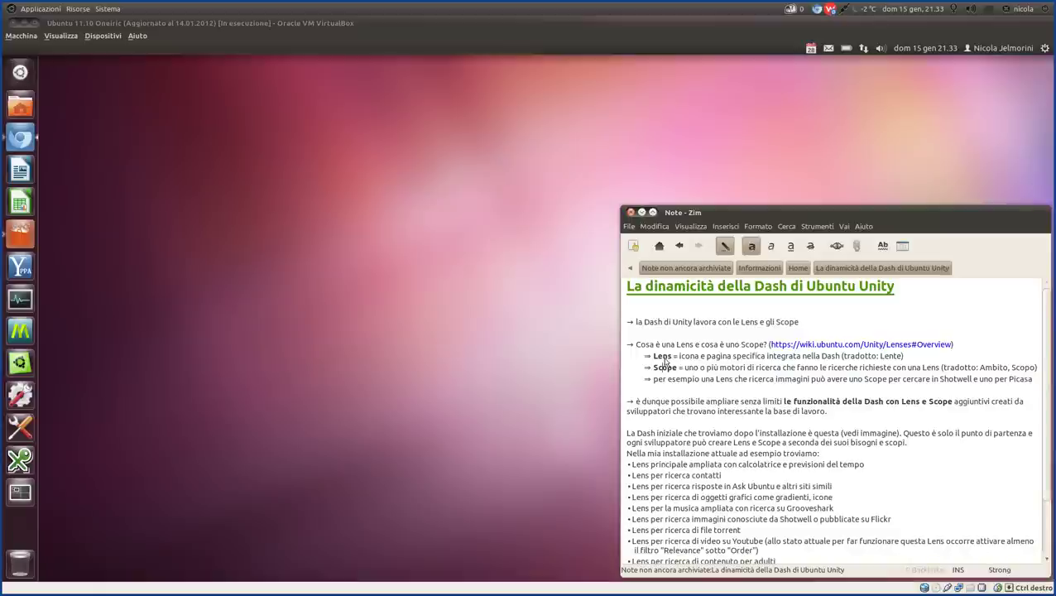
{"action": "left_click_drag", "start_coordinate": [680, 371], "coordinate": [847, 368]}
{"action": "left_click", "coordinate": [666, 371]}
{"action": "double_click", "coordinate": [666, 371]}
{"action": "left_click", "coordinate": [747, 371]}
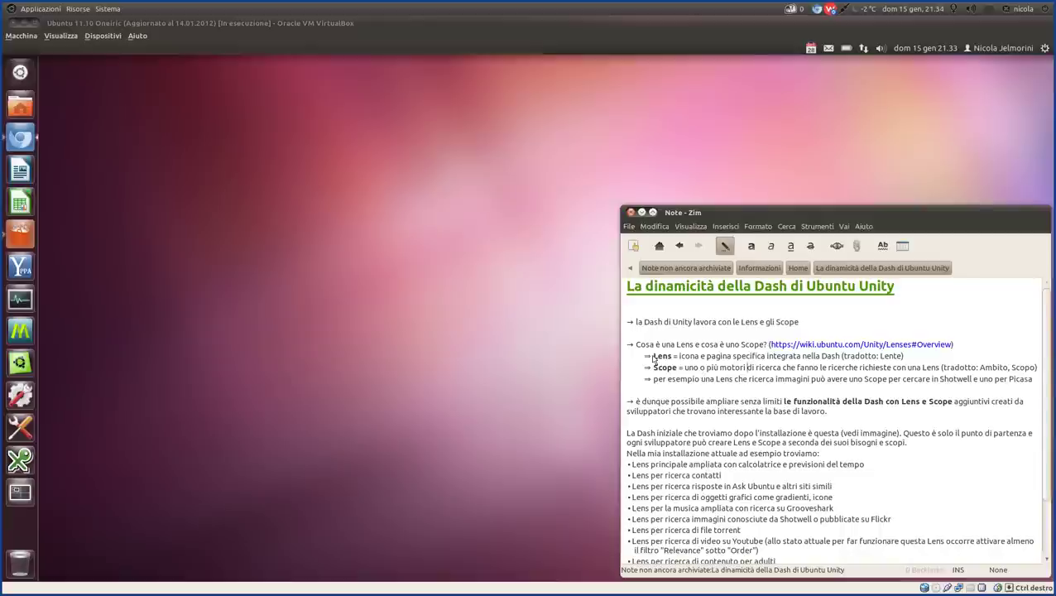
{"action": "double_click", "coordinate": [999, 368]}
{"action": "left_click", "coordinate": [687, 369]}
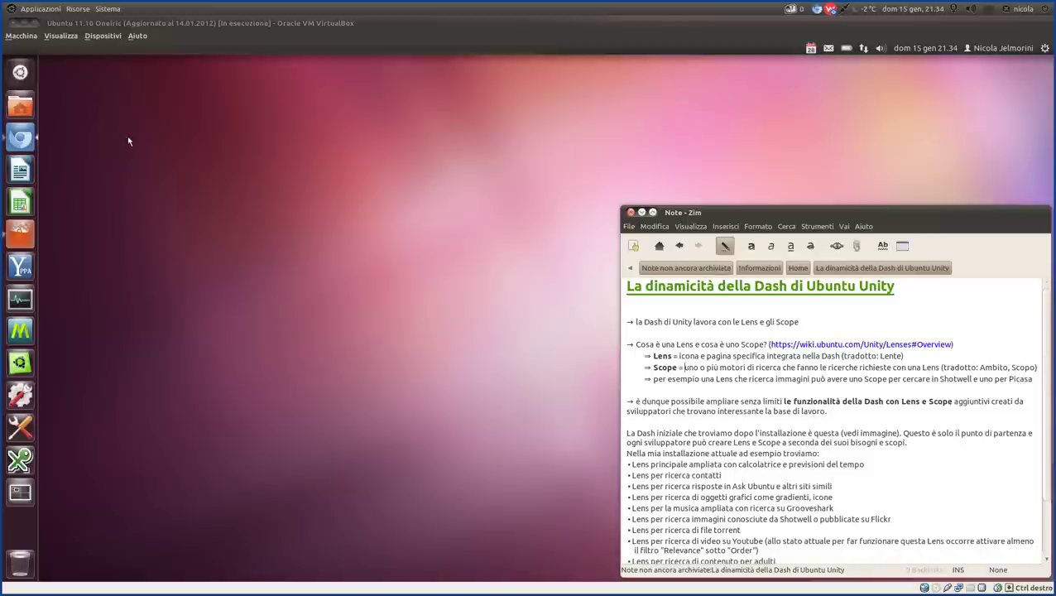
- Check the lenses in the Dash again, and highlight "uno o più motori di ricerca" in the note's Scope definition
{"action": "left_click", "coordinate": [20, 72]}
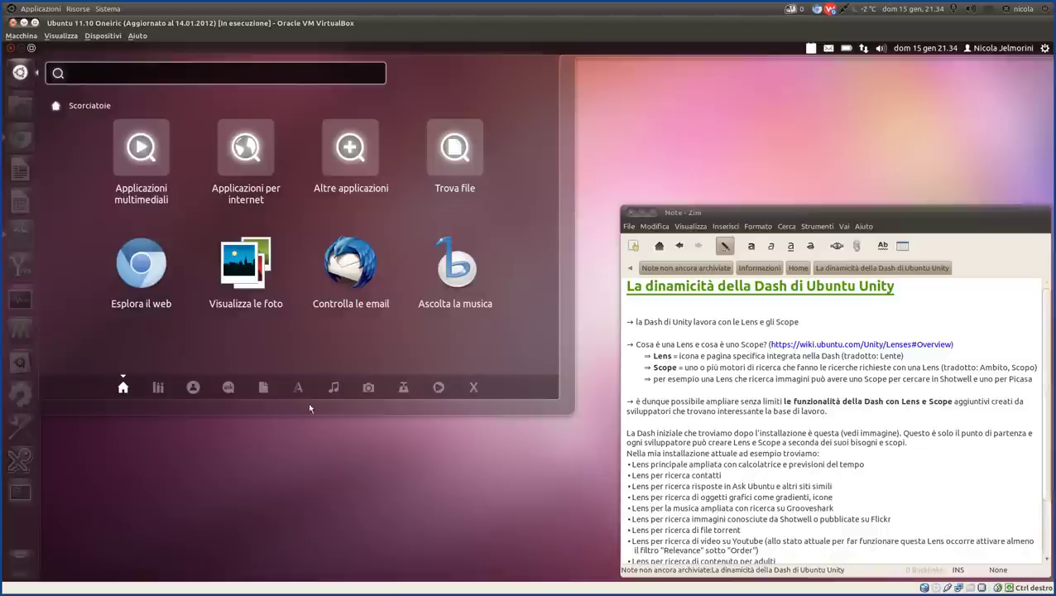
{"action": "left_click", "coordinate": [20, 72]}
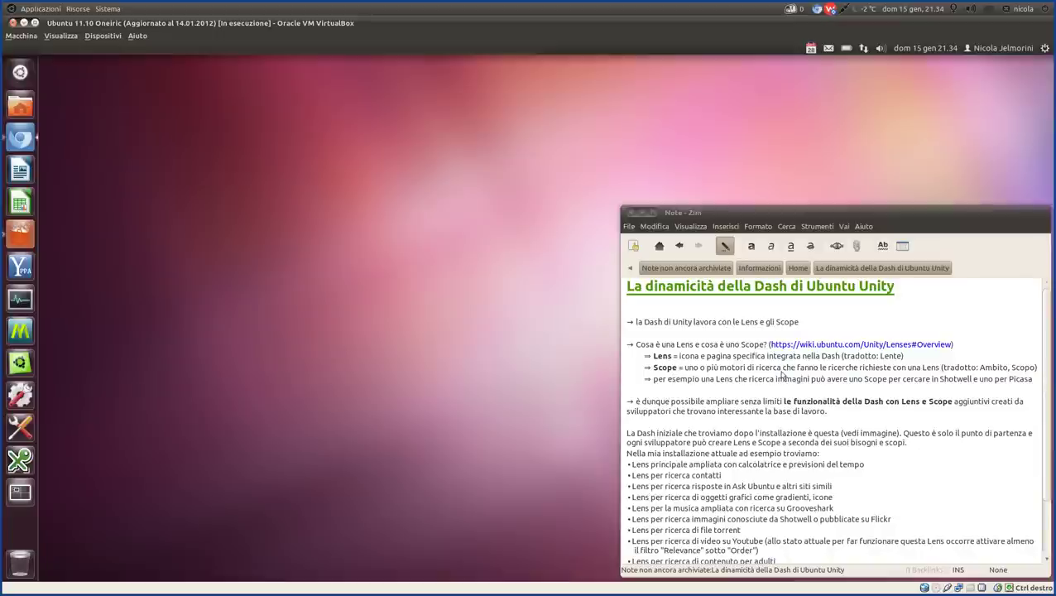
{"action": "left_click_drag", "start_coordinate": [791, 373], "coordinate": [683, 372]}
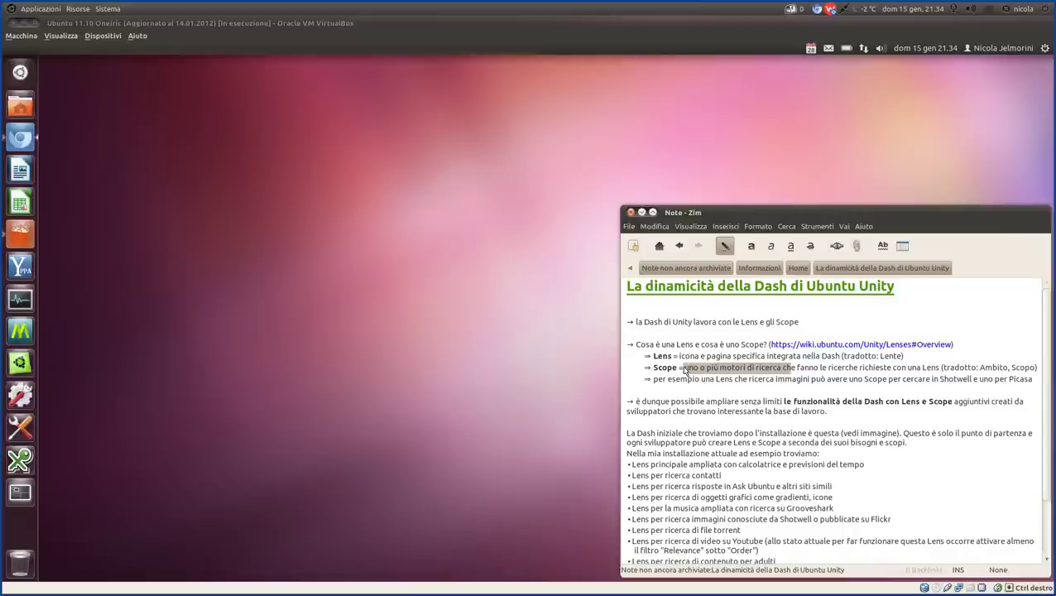
{"action": "double_click", "coordinate": [664, 371]}
{"action": "left_click", "coordinate": [664, 359]}
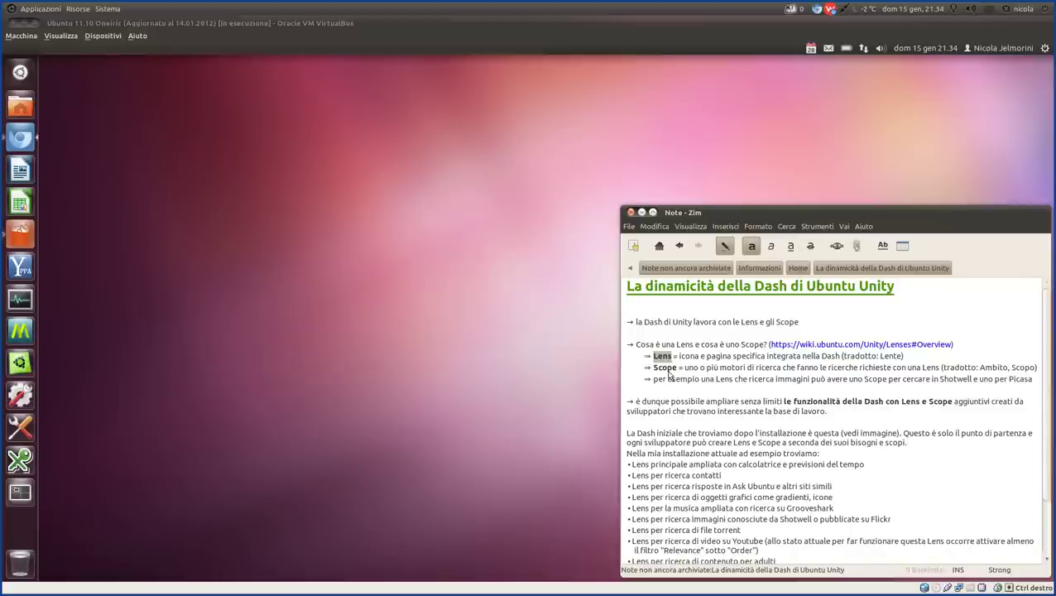
- Highlight the example line about an image-search Lens with Scopes for Shotwell and Picasa, and its word "Lens"
{"action": "left_click_drag", "start_coordinate": [654, 369], "coordinate": [997, 381]}
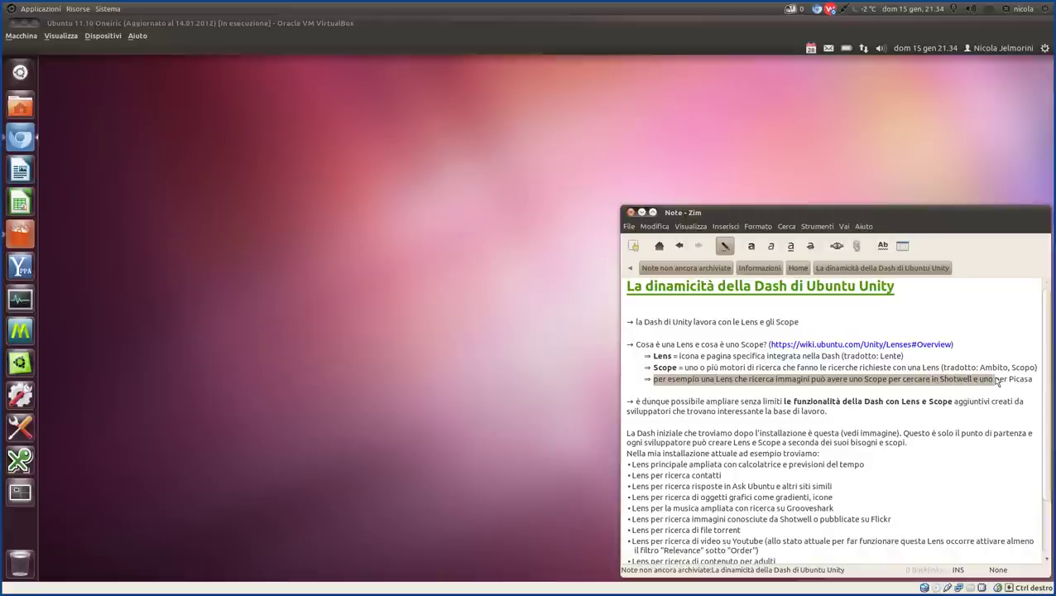
{"action": "left_click_drag", "start_coordinate": [996, 381], "coordinate": [1032, 379]}
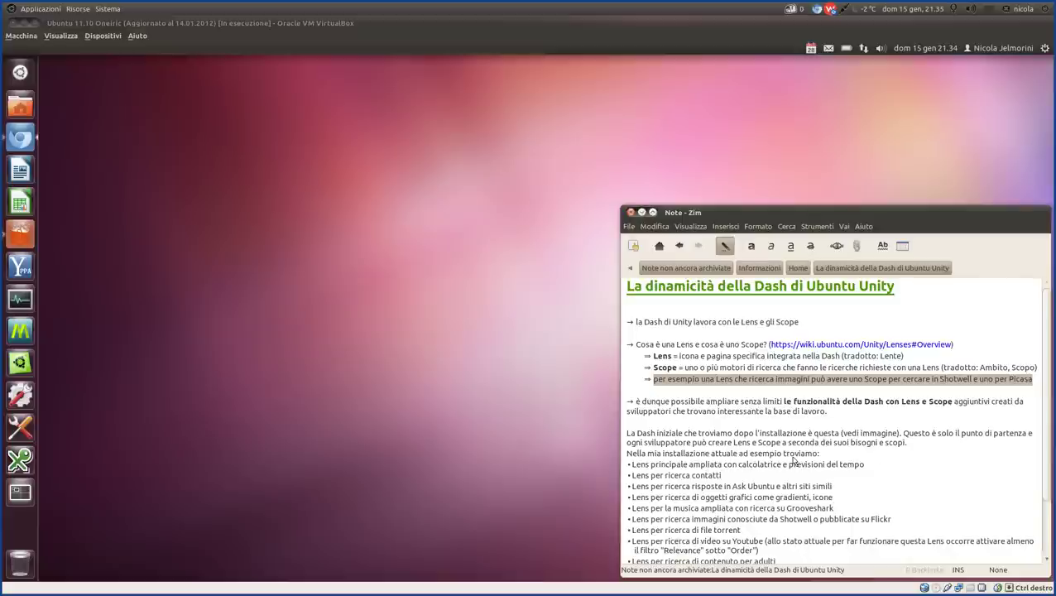
{"action": "double_click", "coordinate": [724, 380]}
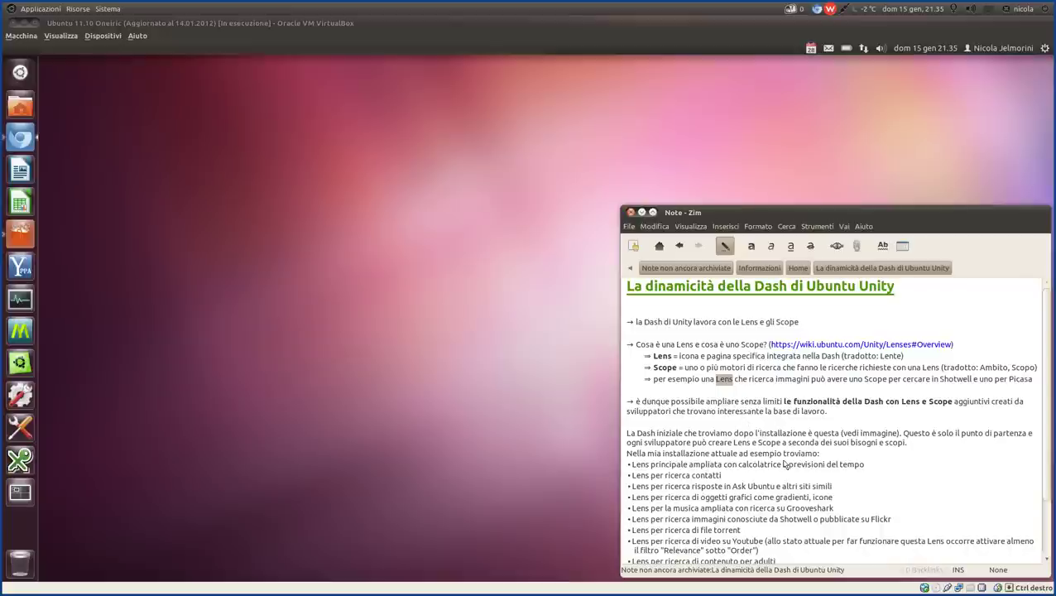
- Show the Dash once more and close it, then highlight the word "dinamicità" in the note's title
{"action": "left_click", "coordinate": [661, 379]}
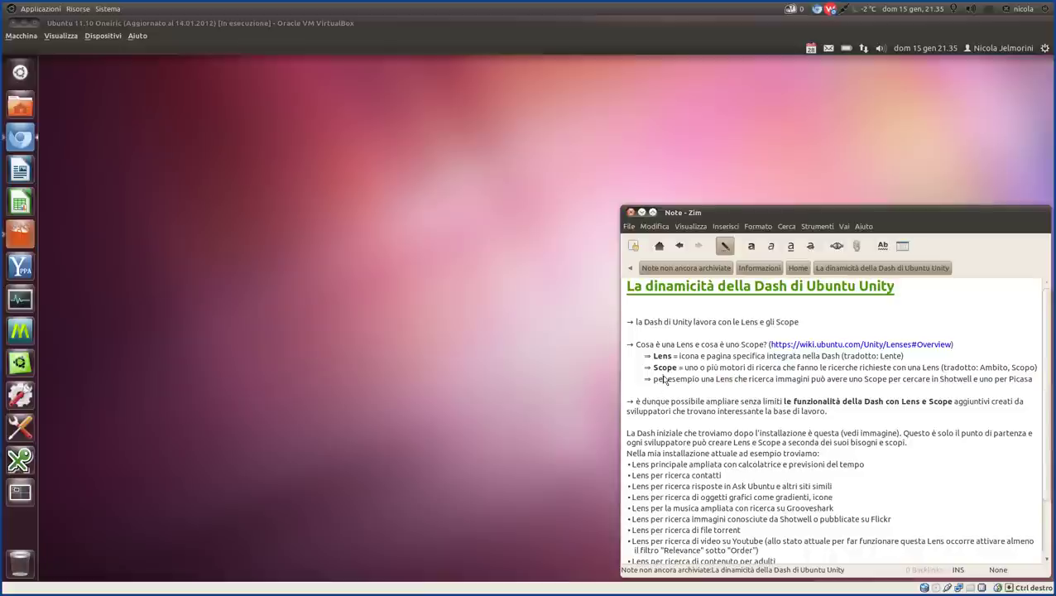
{"action": "left_click", "coordinate": [631, 391]}
{"action": "left_click", "coordinate": [24, 78]}
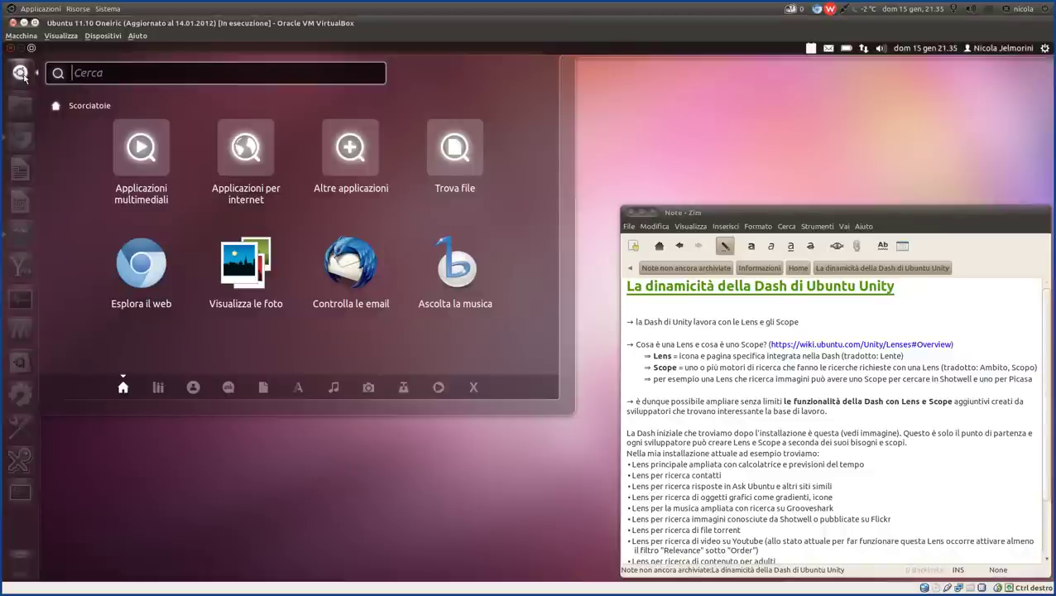
{"action": "left_click", "coordinate": [753, 315]}
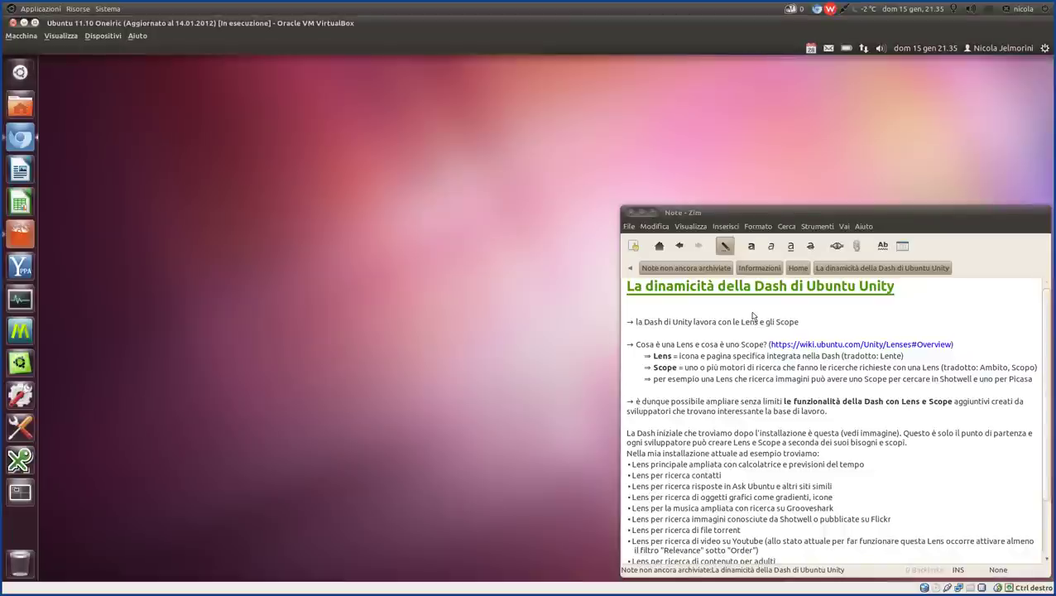
{"action": "double_click", "coordinate": [671, 290]}
{"action": "left_click", "coordinate": [671, 291]}
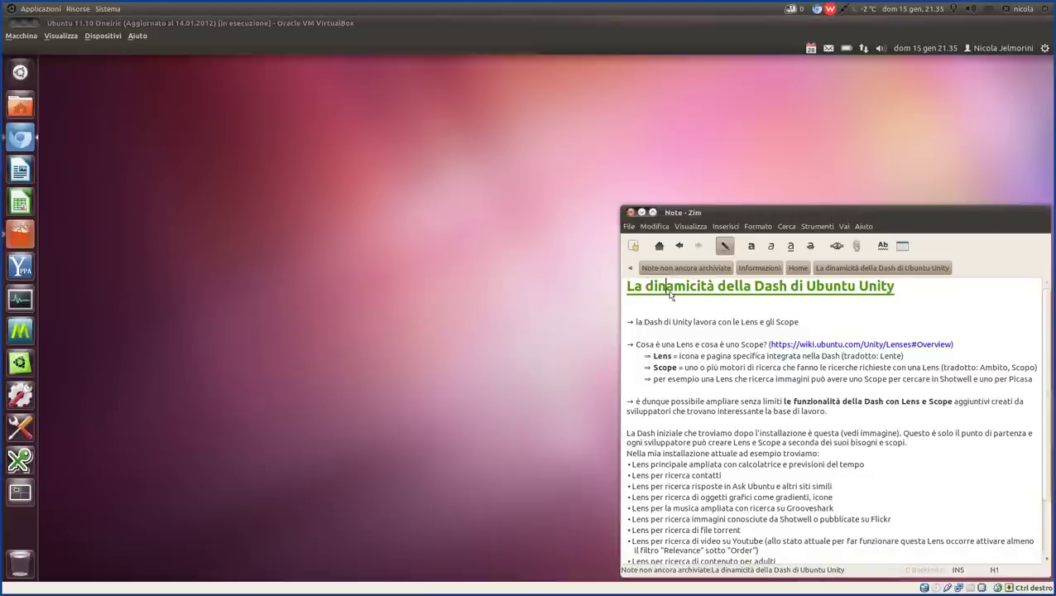
- Highlight "è dunque possibile ampliare senza limiti" in the note, and view the lens row in the Dash before closing it
{"action": "left_click", "coordinate": [756, 394]}
{"action": "left_click_drag", "start_coordinate": [637, 405], "coordinate": [789, 402]}
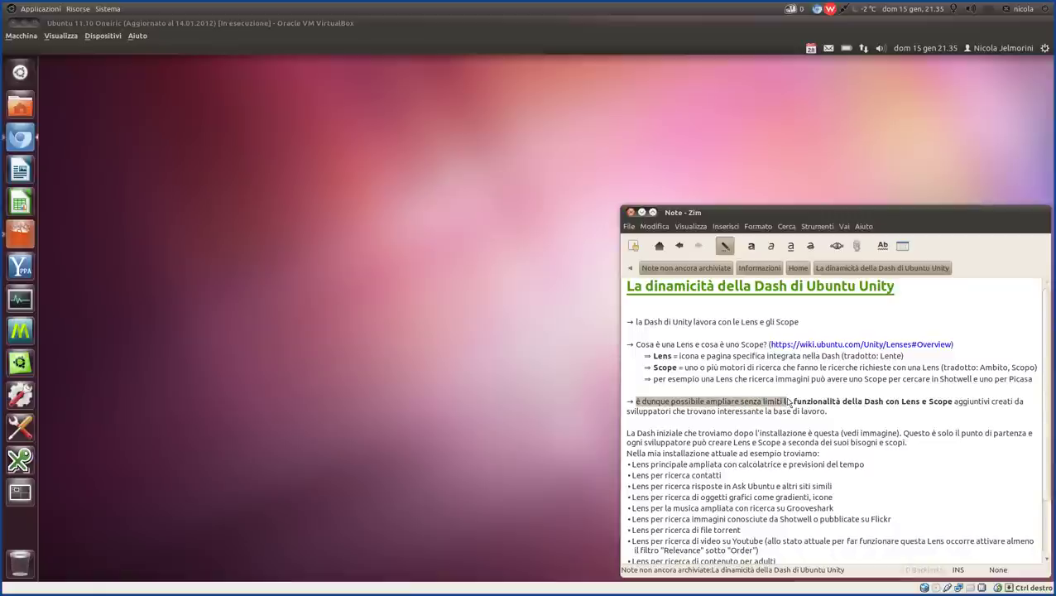
{"action": "left_click_drag", "start_coordinate": [789, 403], "coordinate": [785, 403]}
{"action": "left_click", "coordinate": [31, 81]}
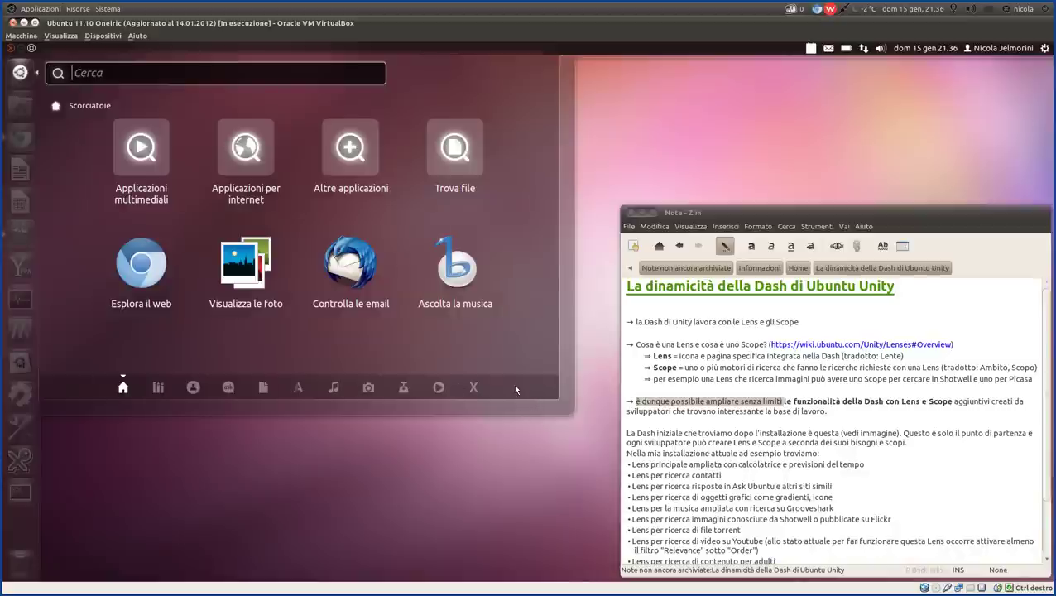
{"action": "left_click", "coordinate": [20, 72]}
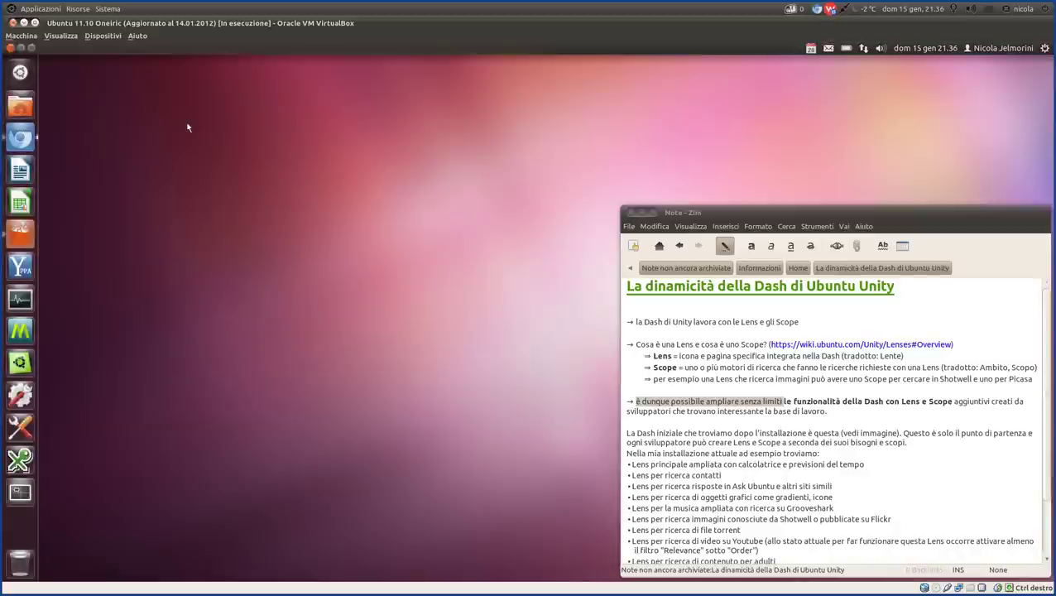
- Highlight the note's paragraph on extending the Dash with additional Lens and Scopes, and check the Dash again
{"action": "left_click", "coordinate": [733, 407]}
{"action": "left_click_drag", "start_coordinate": [634, 401], "coordinate": [958, 403]}
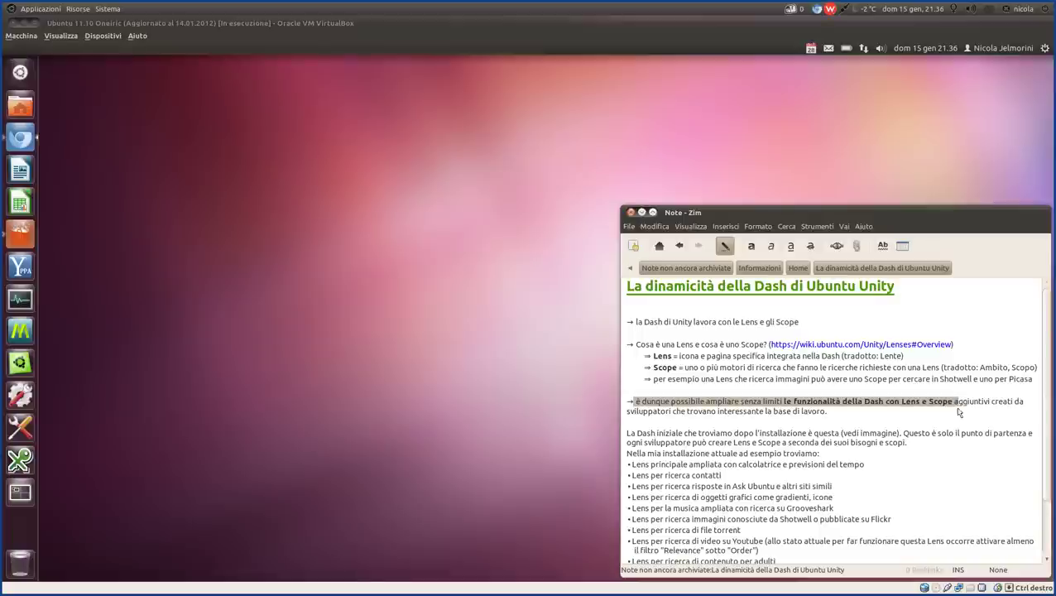
{"action": "left_click", "coordinate": [965, 403]}
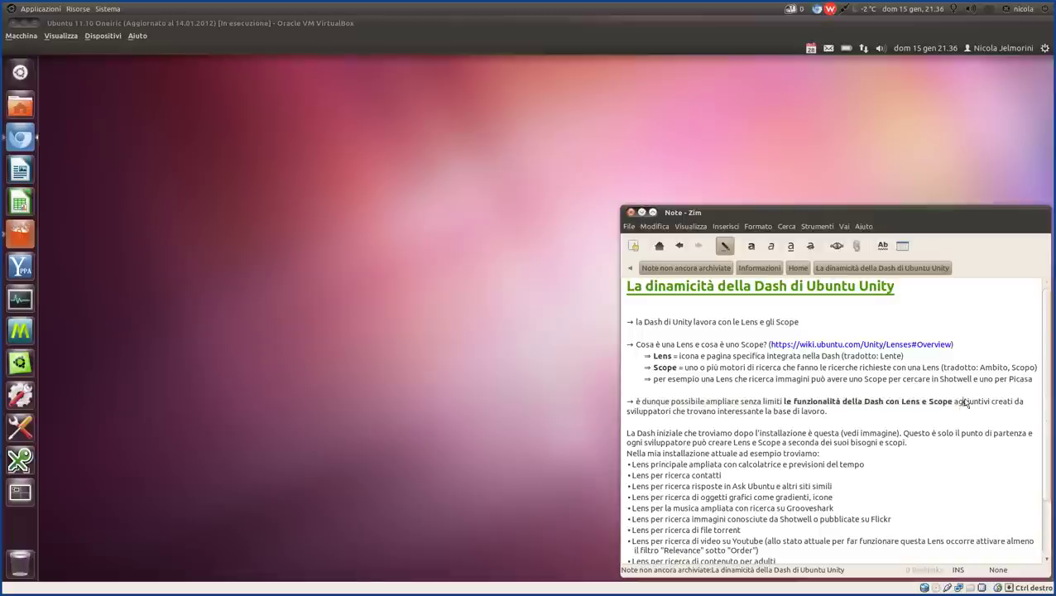
{"action": "left_click_drag", "start_coordinate": [846, 412], "coordinate": [622, 407]}
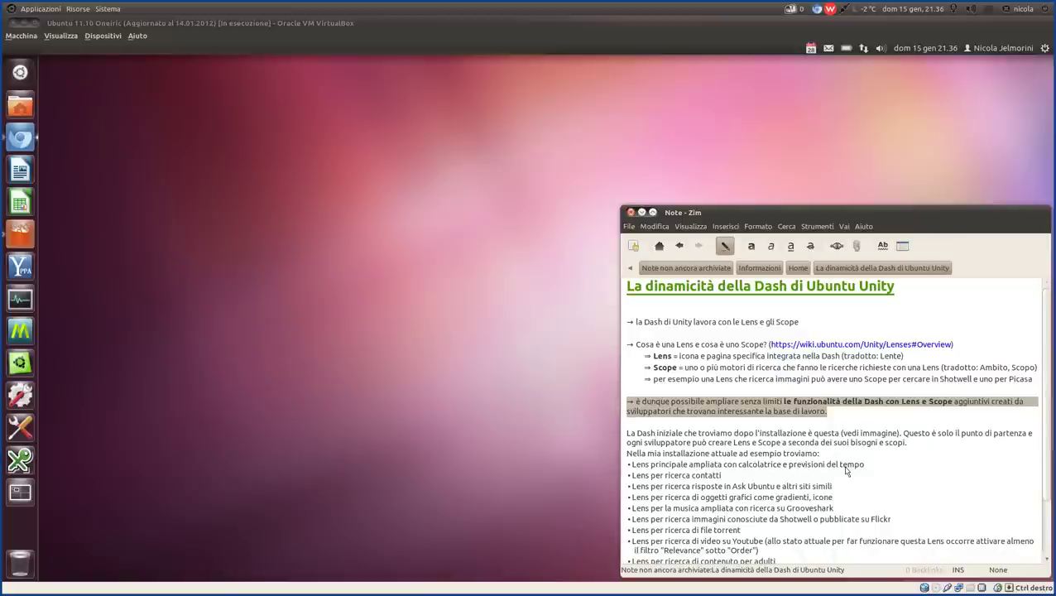
{"action": "left_click", "coordinate": [831, 421]}
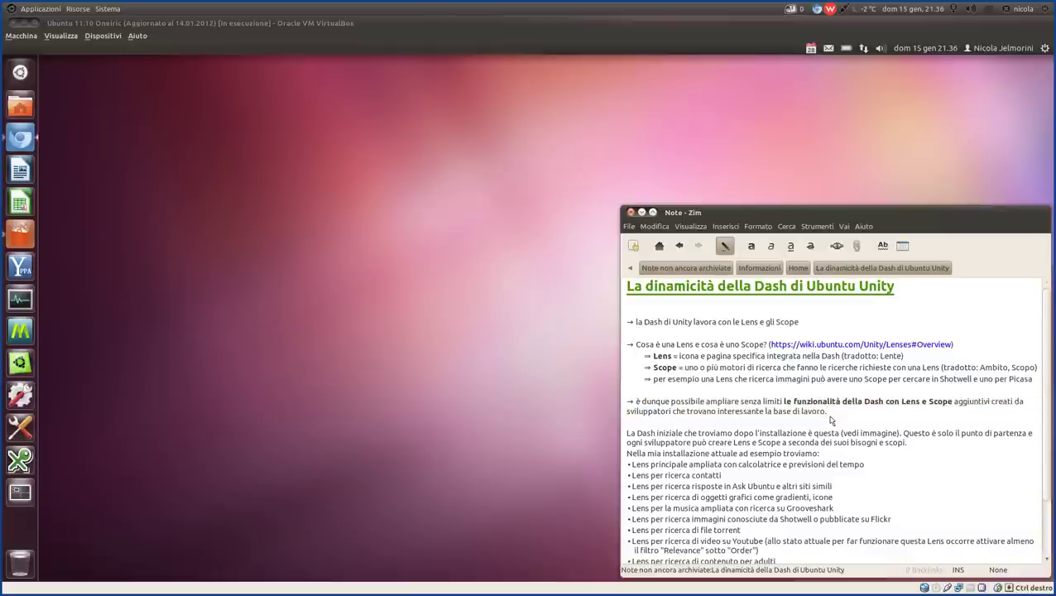
{"action": "left_click", "coordinate": [19, 73]}
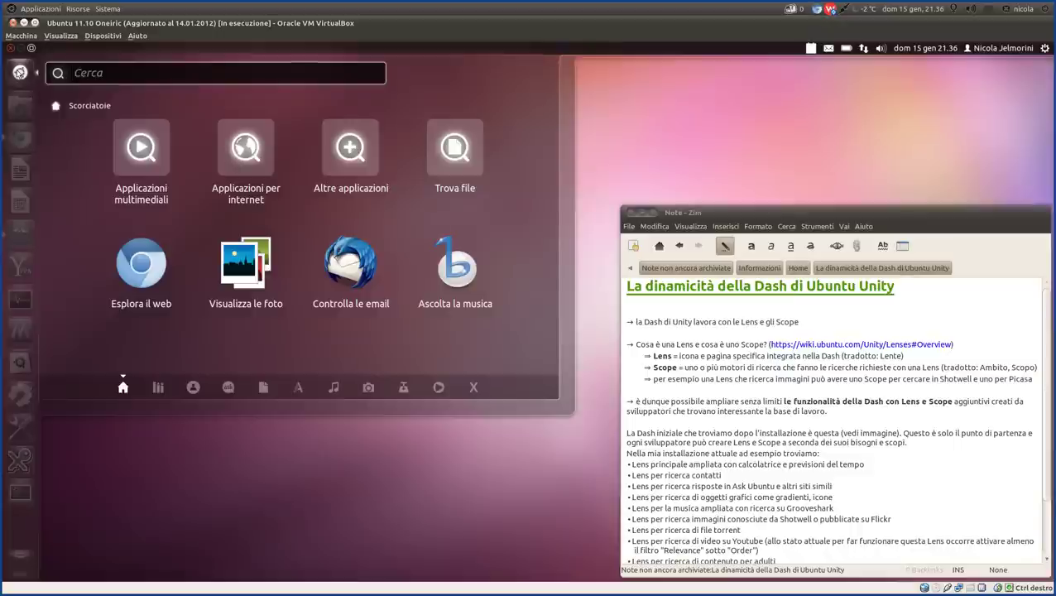
{"action": "left_click", "coordinate": [20, 73]}
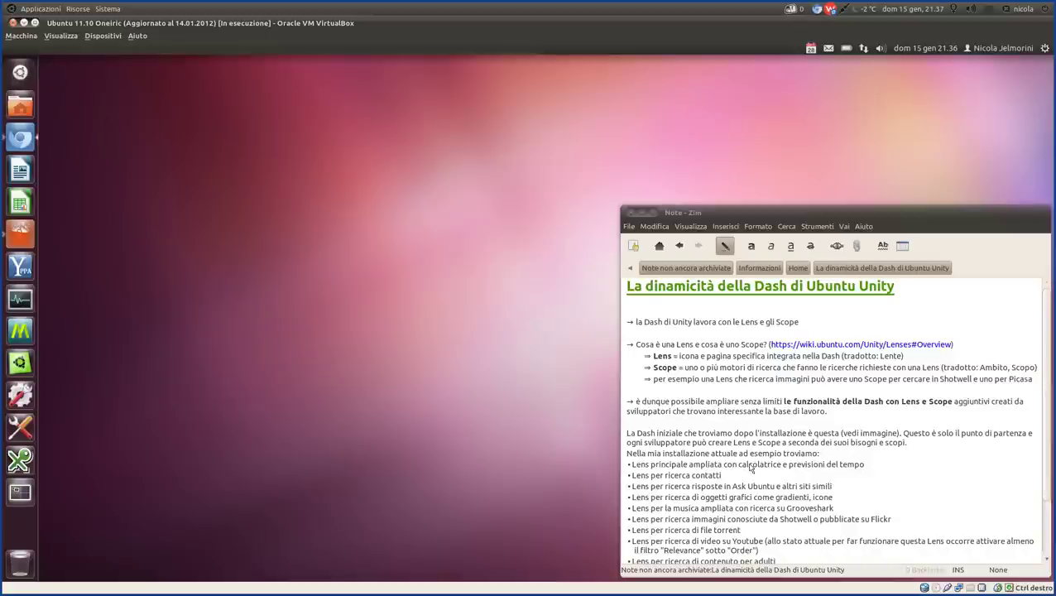
- Highlight the note's sentence about the initial Dash after installation, and bring up Ubuntu_Unity_Dash_Standard.png in the image viewer
{"action": "scroll", "coordinate": [676, 431], "scroll_direction": "down", "scroll_amount": 2}
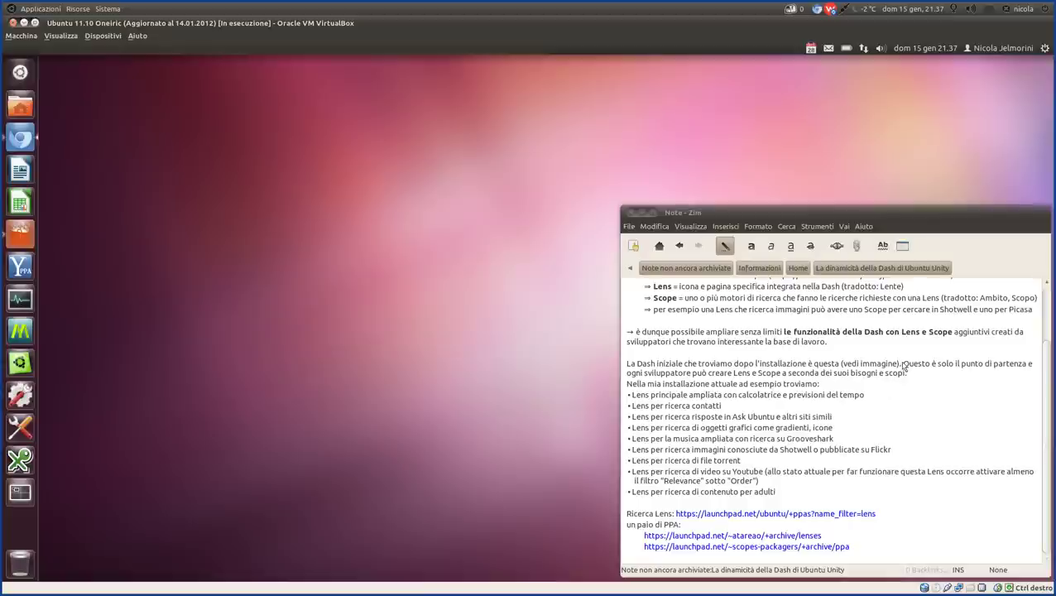
{"action": "left_click_drag", "start_coordinate": [900, 364], "coordinate": [600, 364]}
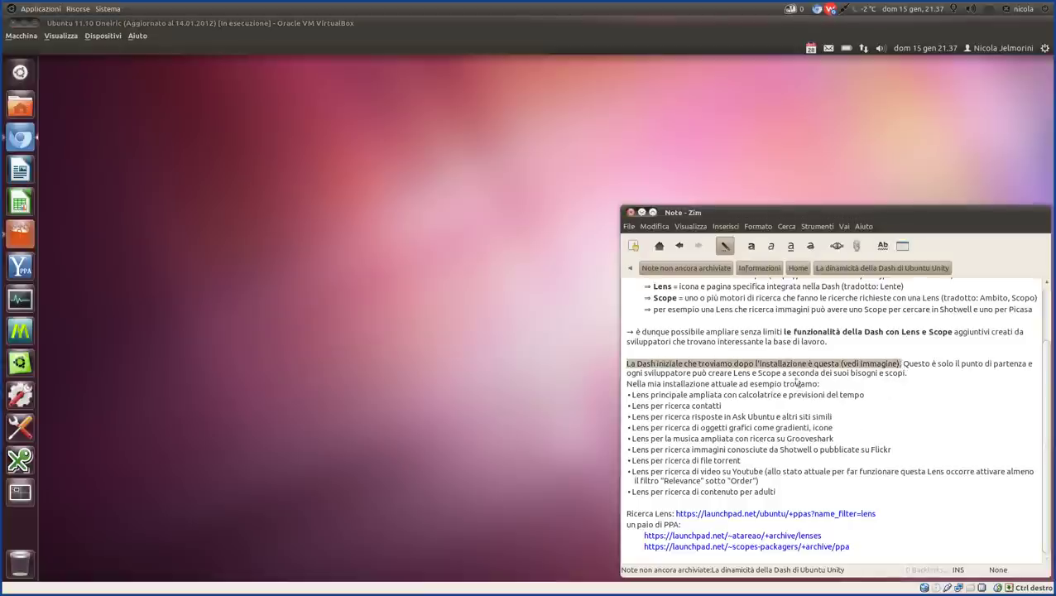
{"action": "left_click", "coordinate": [540, 570]}
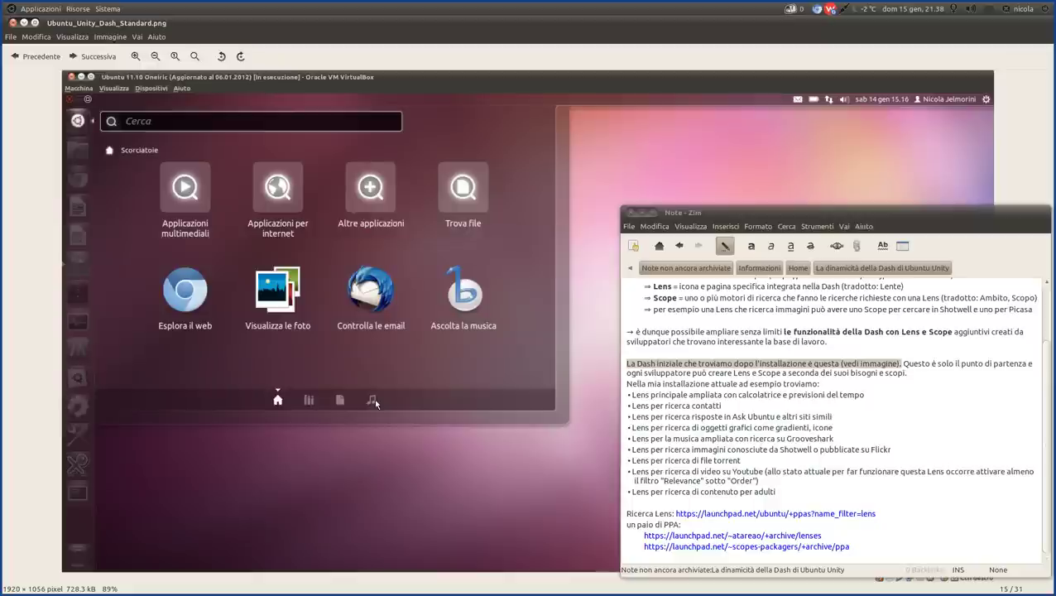
- Highlight the word "dinamicità" in the note's title beside the standard Dash image, and clear the selection
{"action": "scroll", "coordinate": [841, 390], "scroll_direction": "up", "scroll_amount": 2}
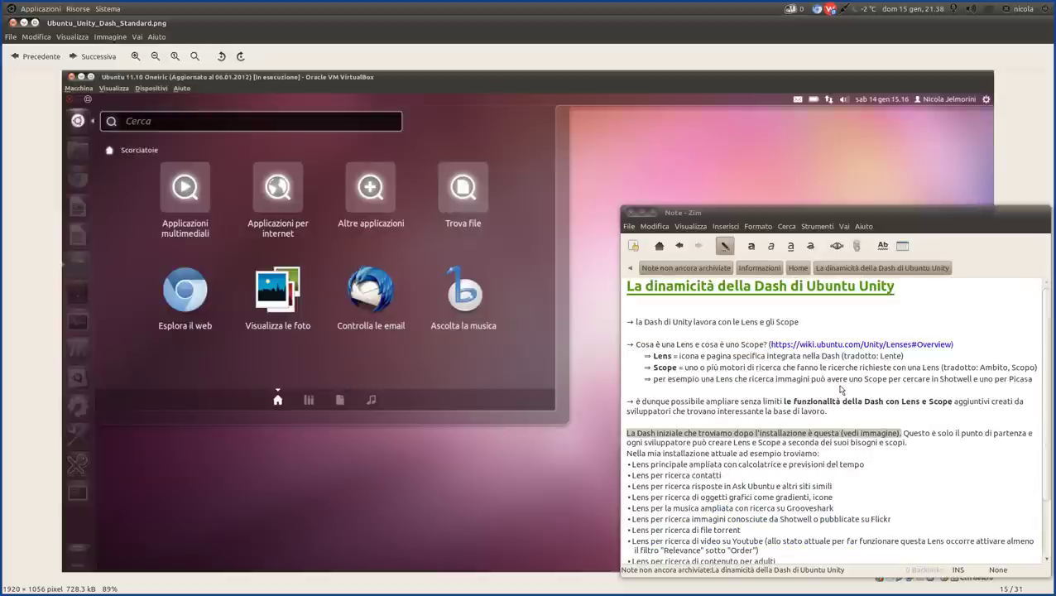
{"action": "left_click_drag", "start_coordinate": [714, 292], "coordinate": [645, 288]}
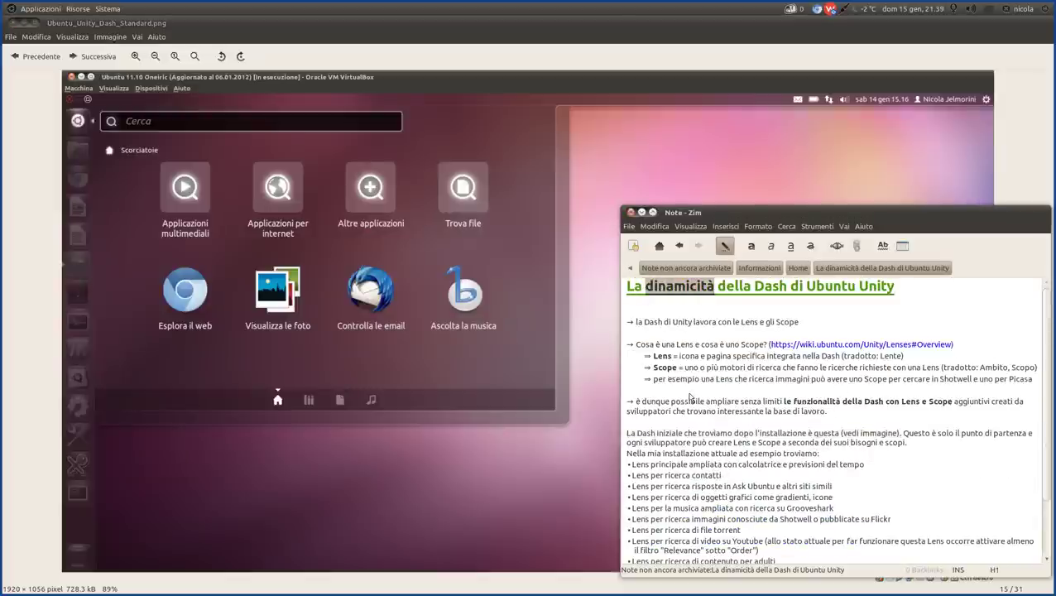
{"action": "left_click", "coordinate": [676, 313]}
{"action": "double_click", "coordinate": [672, 291]}
{"action": "left_click", "coordinate": [749, 305]}
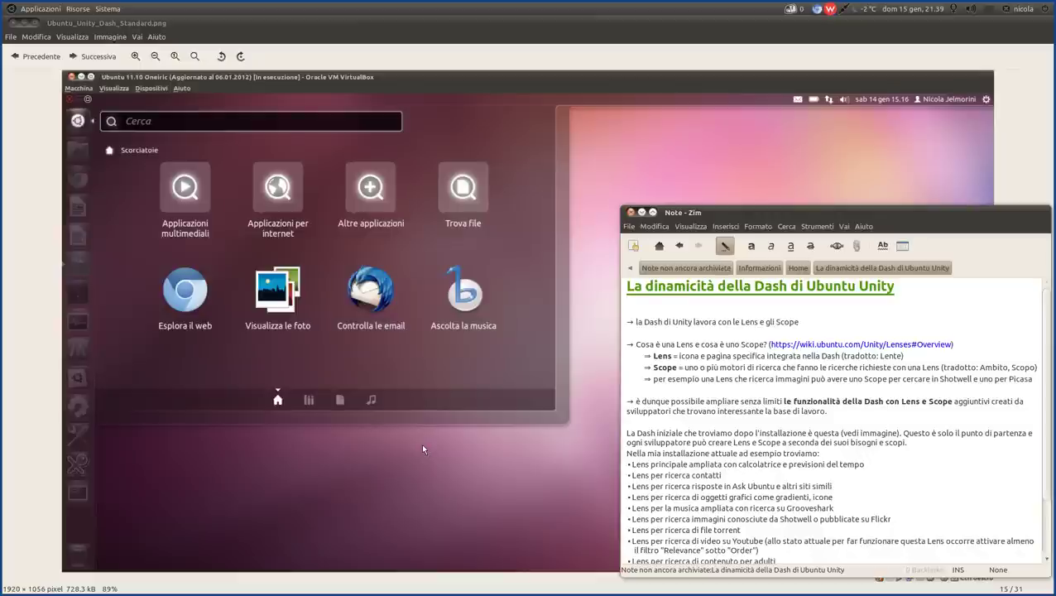
- Highlight both sentences of the note's initial Dash paragraph, and switch from the image viewer back to the VirtualBox desktop
{"action": "scroll", "coordinate": [755, 447], "scroll_direction": "down", "scroll_amount": 2}
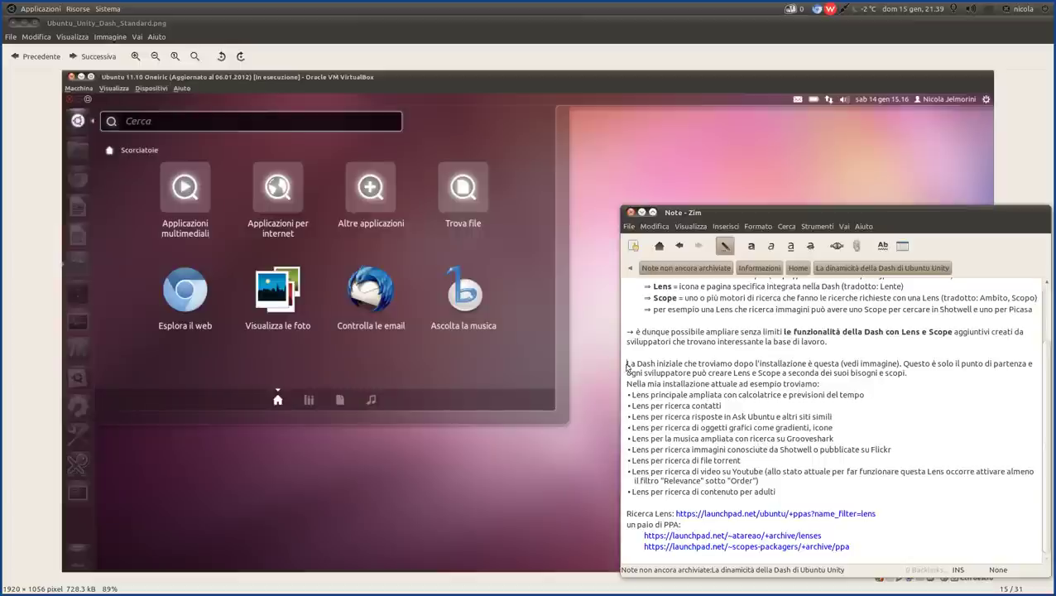
{"action": "left_click_drag", "start_coordinate": [626, 365], "coordinate": [950, 373]}
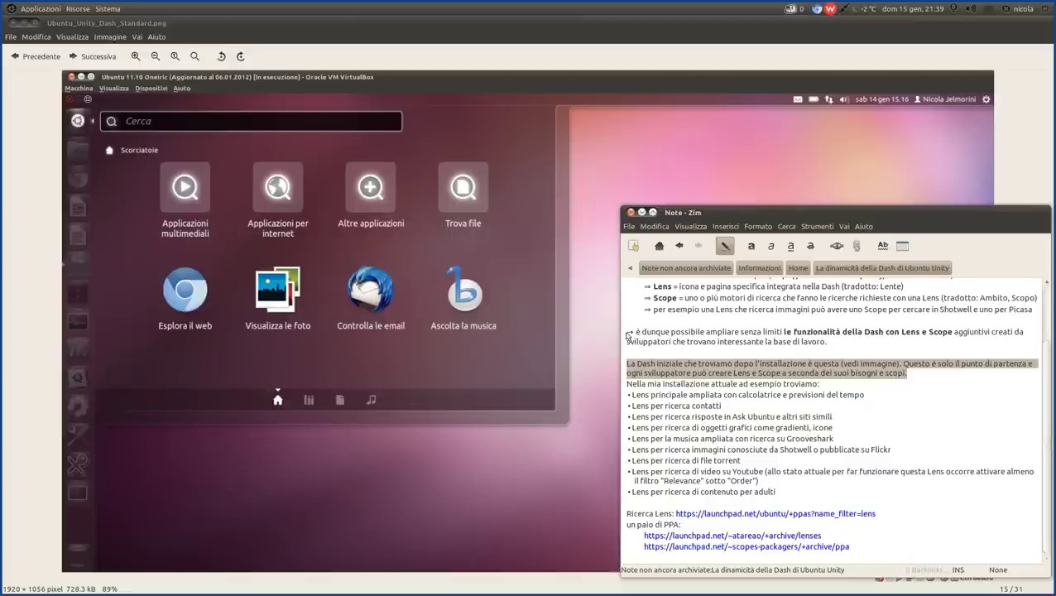
{"action": "mouse_move", "coordinate": [515, 585]}
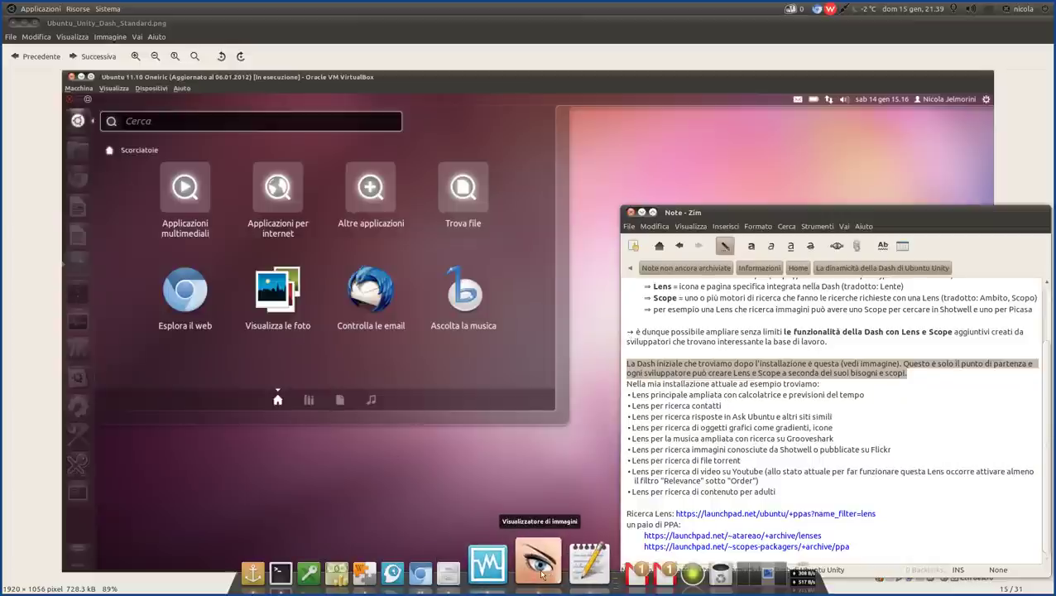
{"action": "left_click", "coordinate": [540, 572]}
{"action": "left_click", "coordinate": [542, 573]}
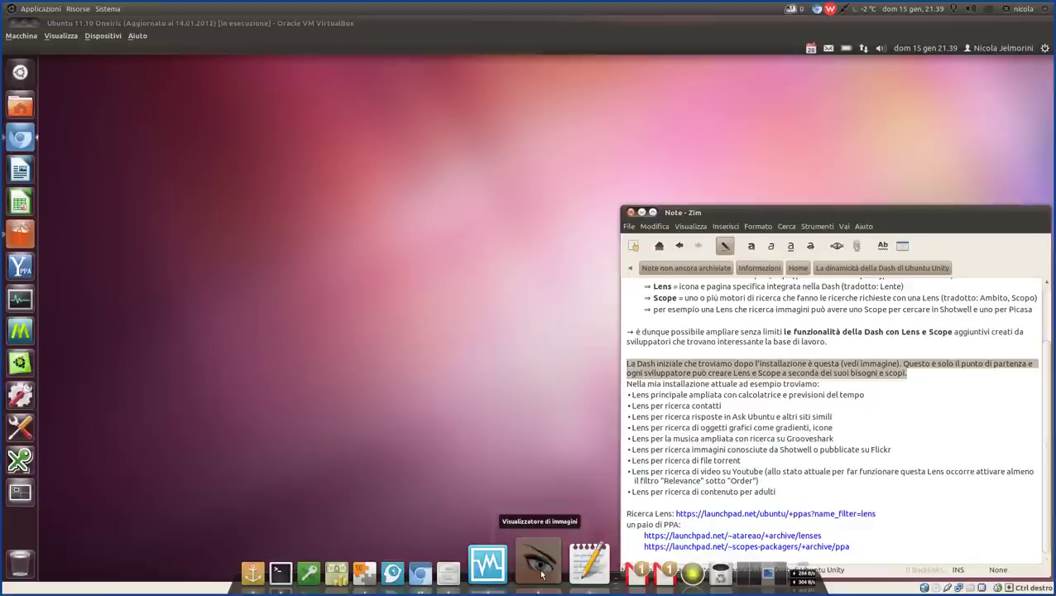
{"action": "left_click", "coordinate": [89, 28]}
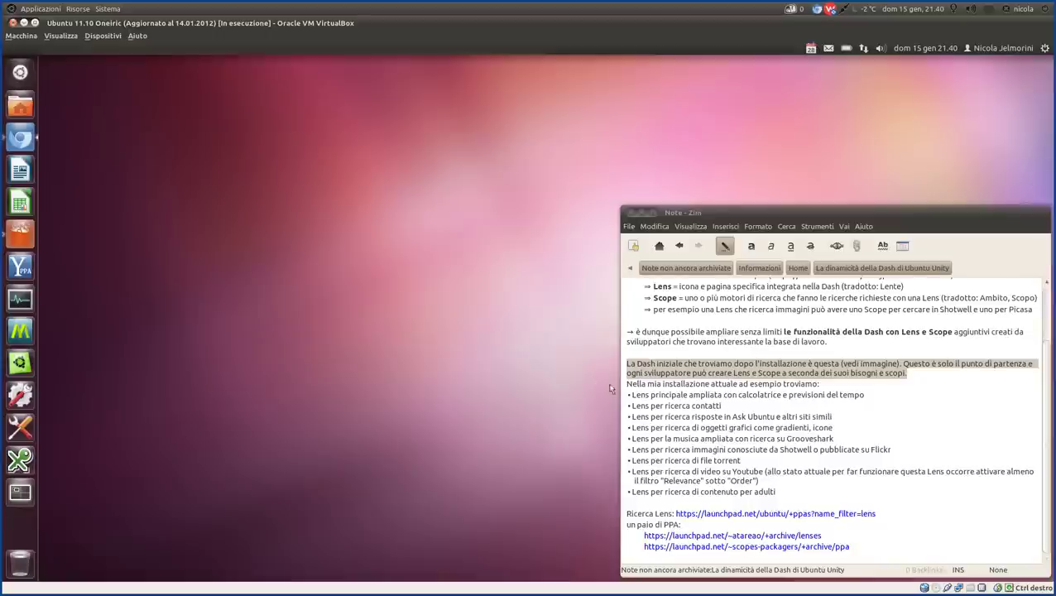
- Highlight the note from "La Dash iniziale" through the first Lens bullet, and the line "Nella mia installazione attuale ad esempio troviamo:"
{"action": "left_click", "coordinate": [628, 364]}
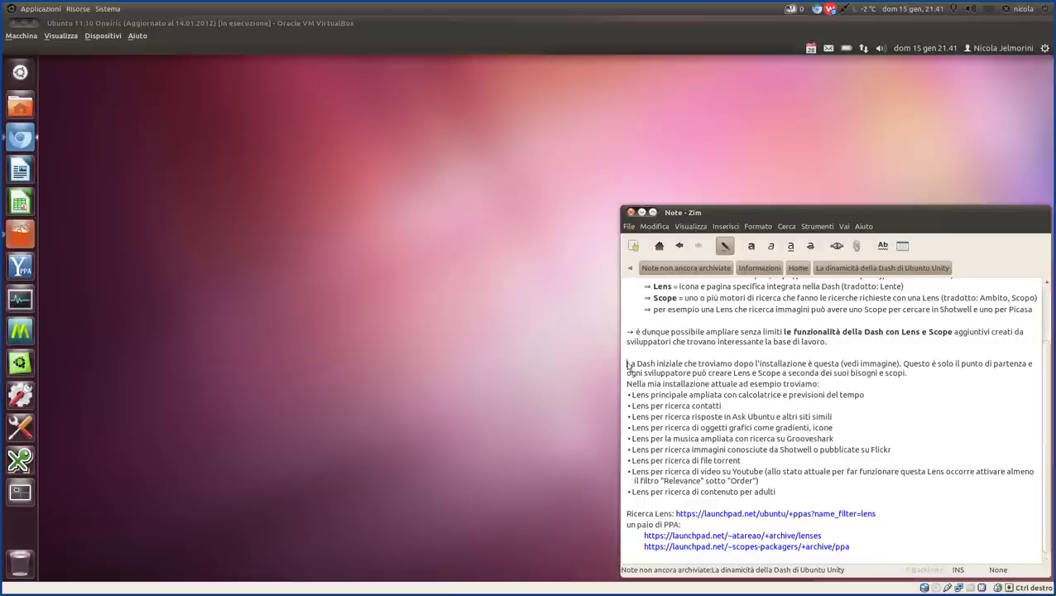
{"action": "left_click_drag", "start_coordinate": [628, 365], "coordinate": [903, 405]}
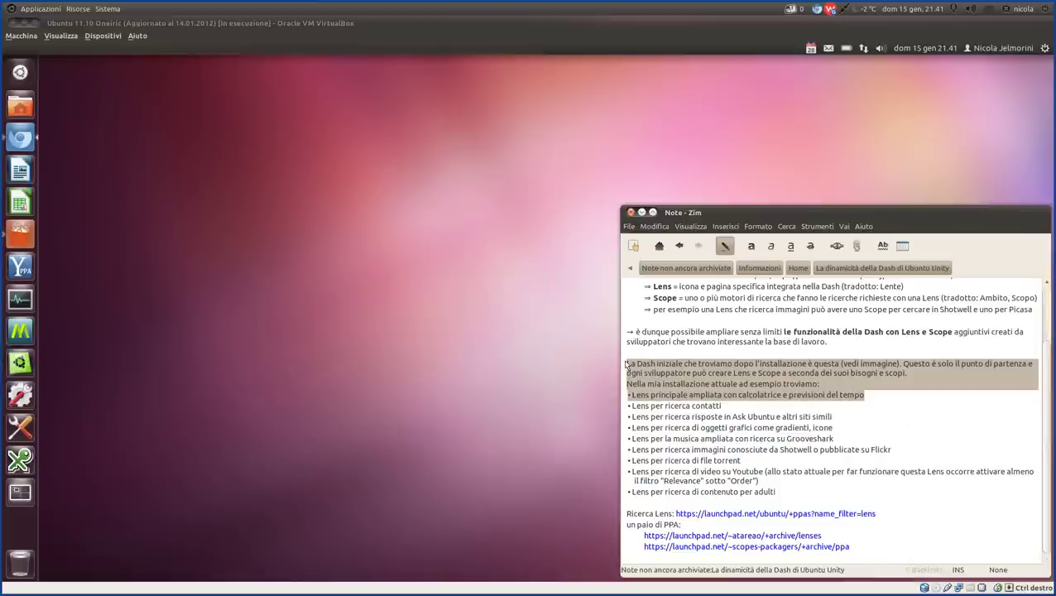
{"action": "left_click", "coordinate": [627, 364]}
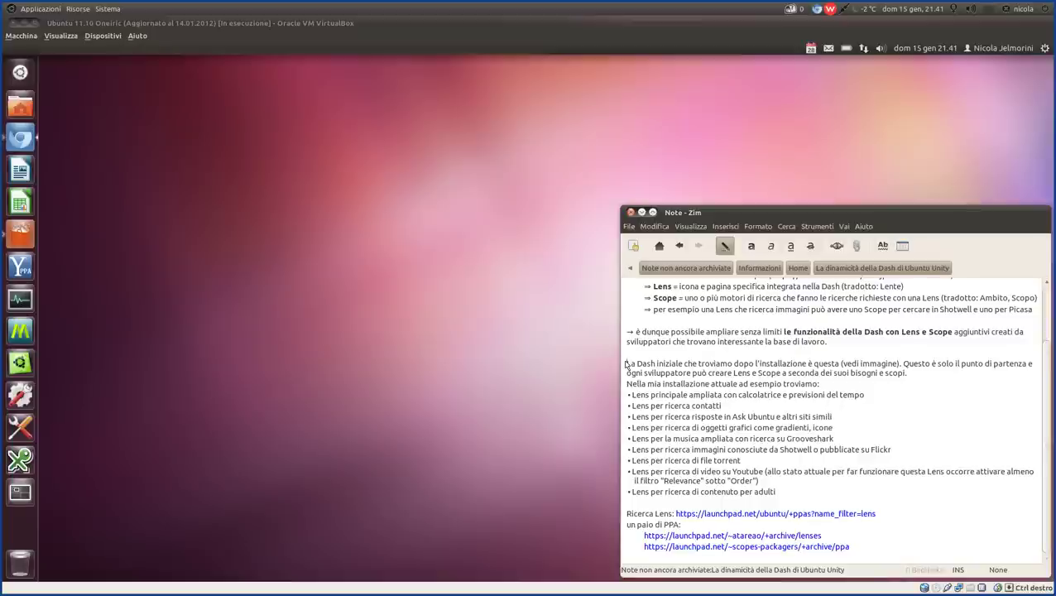
{"action": "mouse_move", "coordinate": [627, 365]}
{"action": "left_mouse_down"}
{"action": "mouse_move", "coordinate": [674, 384]}
{"action": "mouse_move", "coordinate": [628, 367]}
{"action": "left_mouse_up"}
{"action": "left_click_drag", "start_coordinate": [829, 385], "coordinate": [623, 386]}
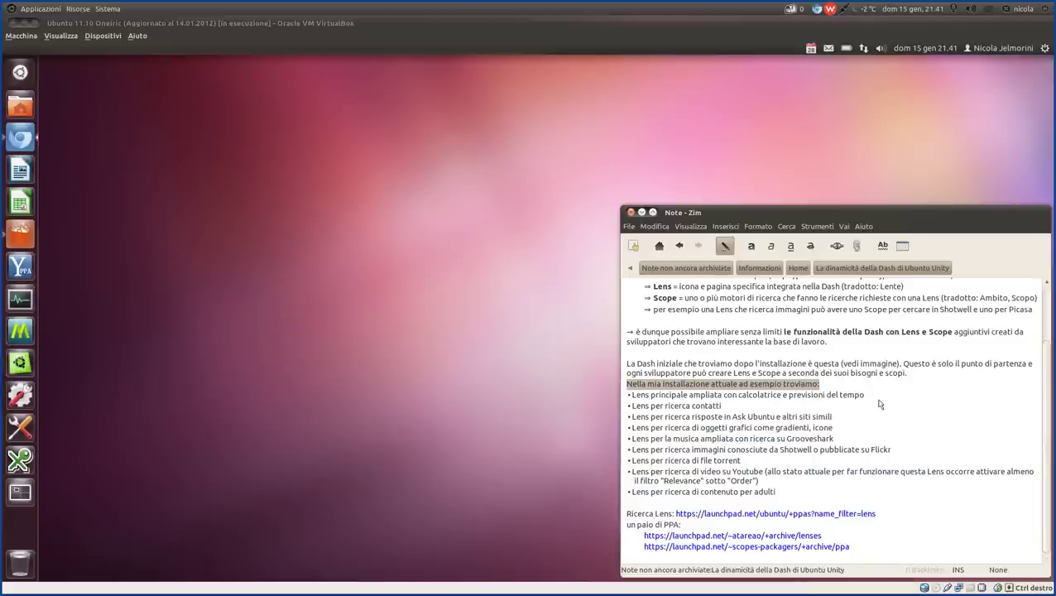
- Open the Dash and highlight the note's bullet "Lens principale ampliata con calcolatrice e previsioni del tempo"
{"action": "left_click", "coordinate": [872, 399]}
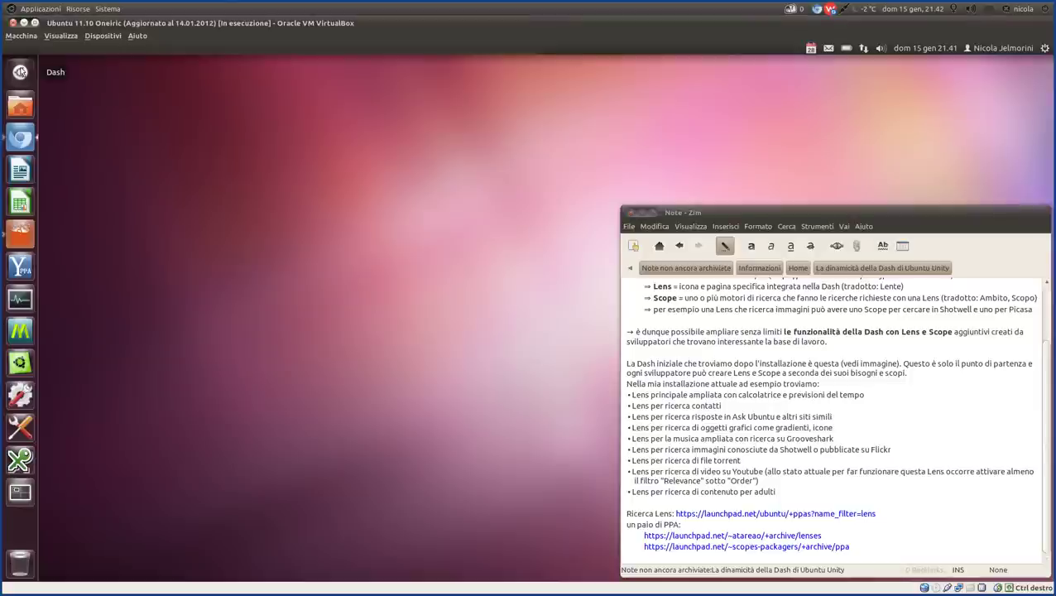
{"action": "left_click", "coordinate": [20, 72]}
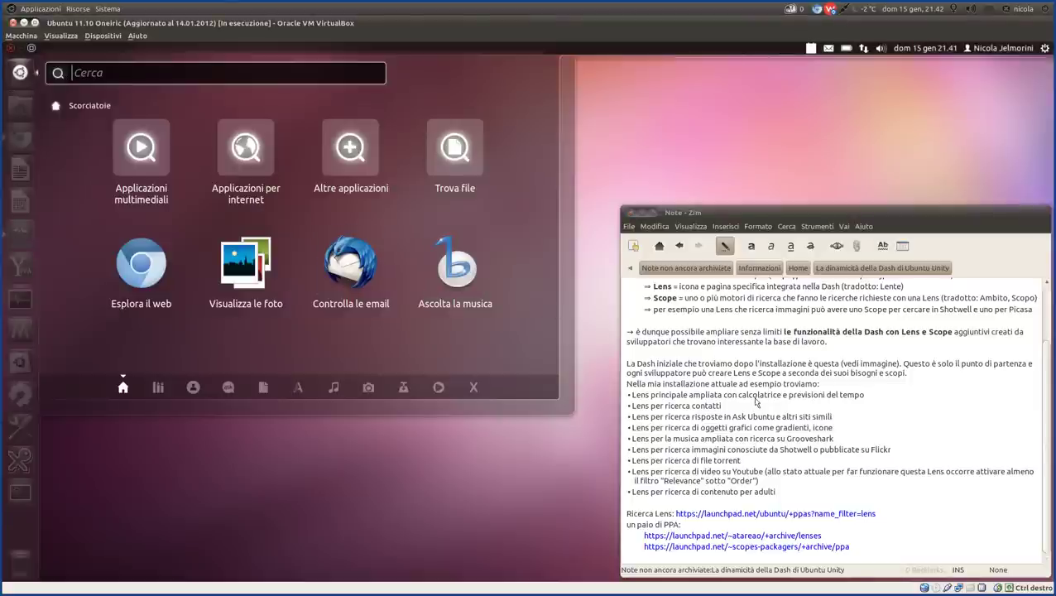
{"action": "left_click_drag", "start_coordinate": [878, 400], "coordinate": [632, 397]}
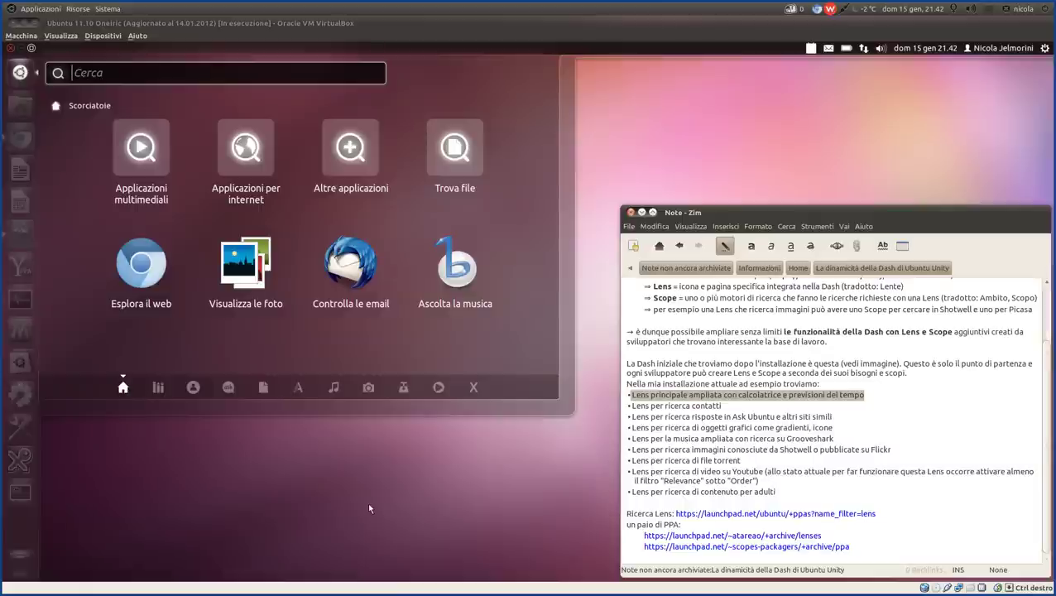
- Enter the calculation 12+11 in the search of the Dash's main Lens
{"action": "left_click", "coordinate": [97, 83]}
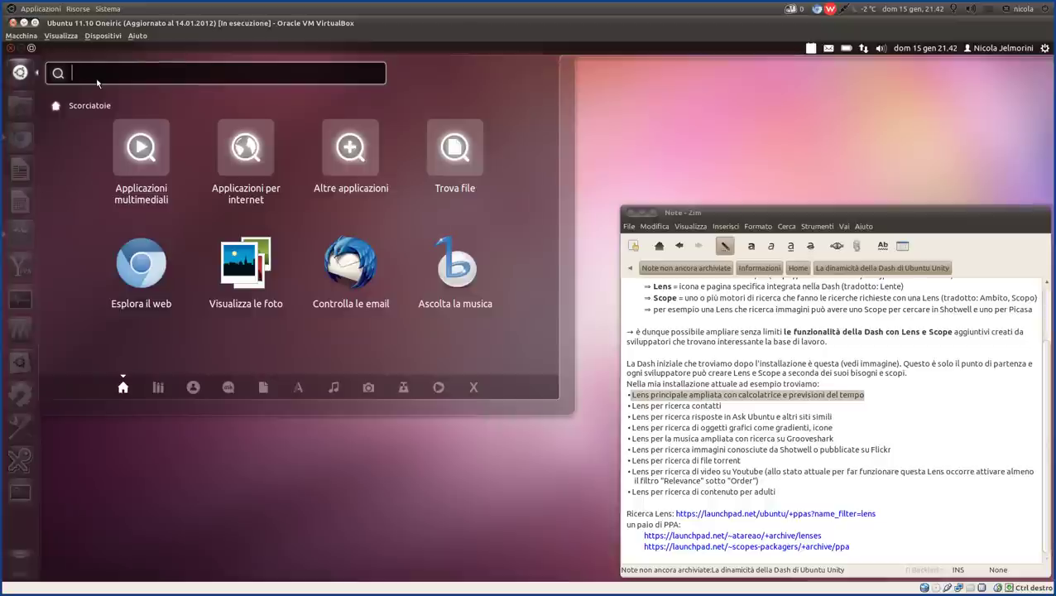
{"action": "type", "text": "12"}
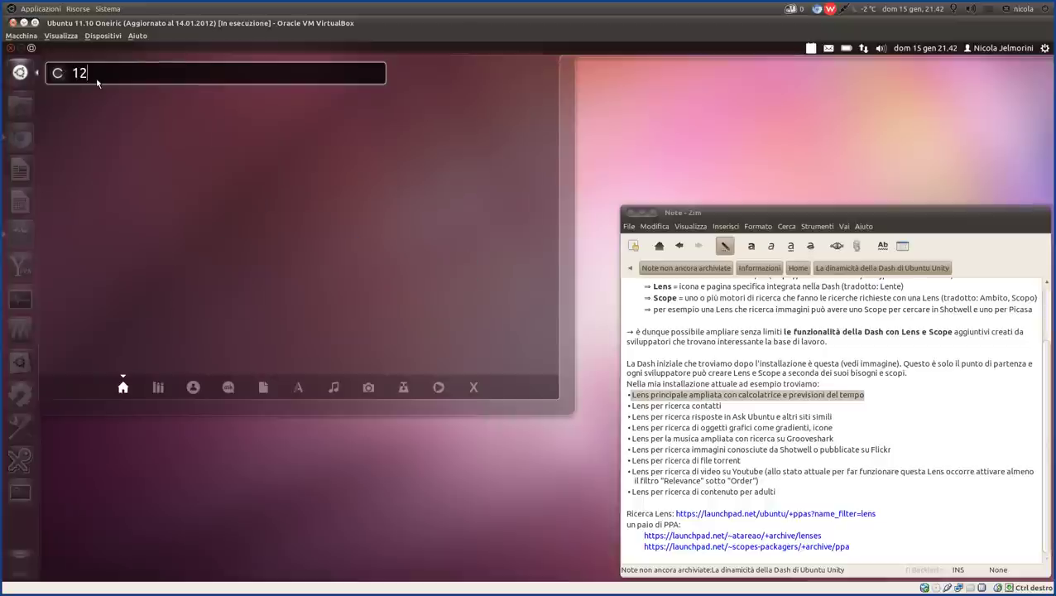
{"action": "type", "text": "+11"}
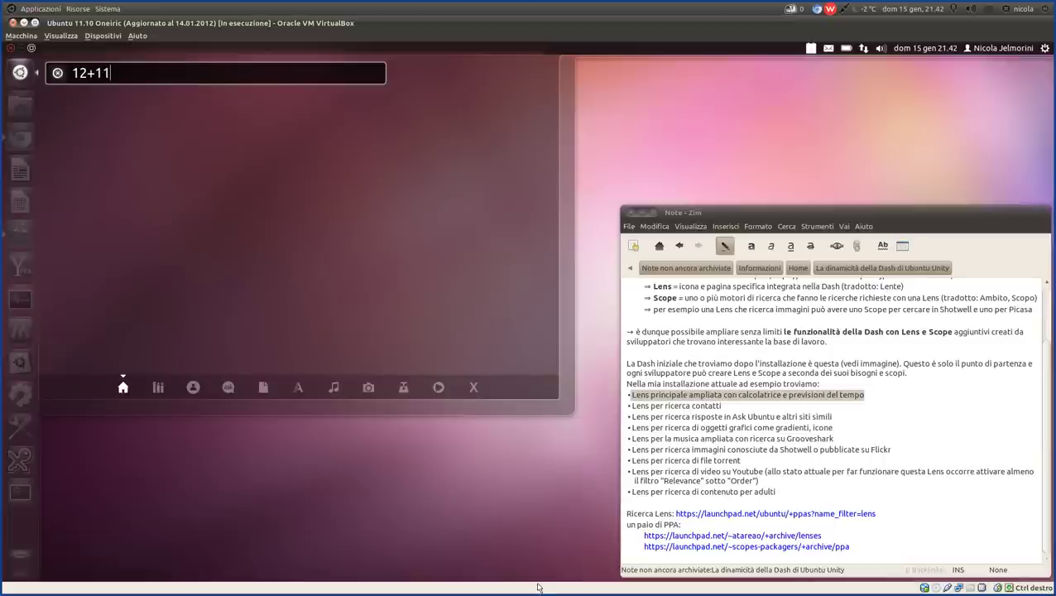
{"action": "mouse_move", "coordinate": [608, 584]}
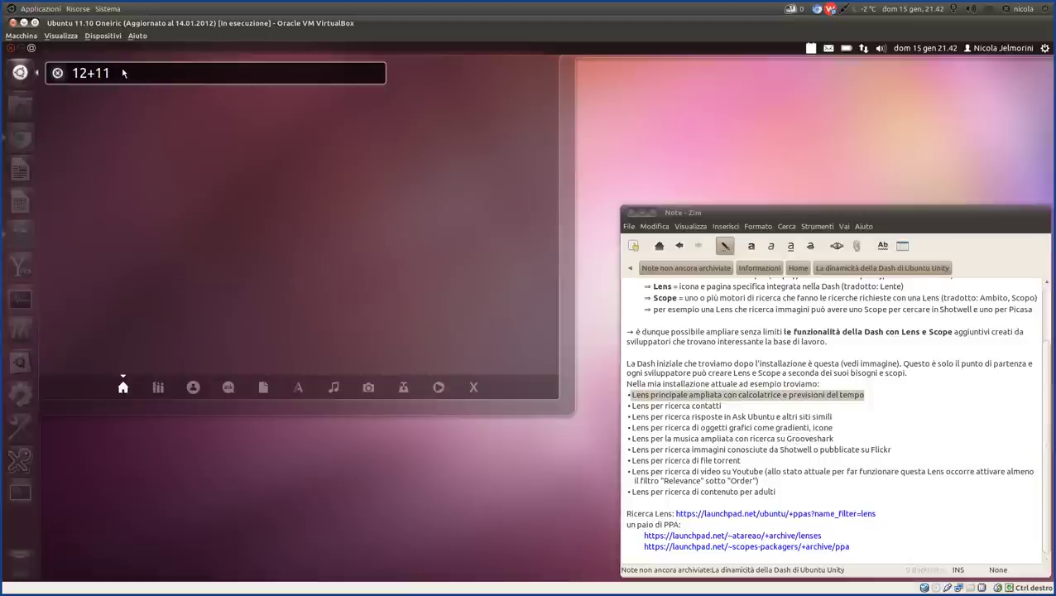
- Refresh the Dash calculation 12+11 by deleting and re-entering its last digit
{"action": "key", "text": "BackSpace"}
{"action": "type", "text": "1"}
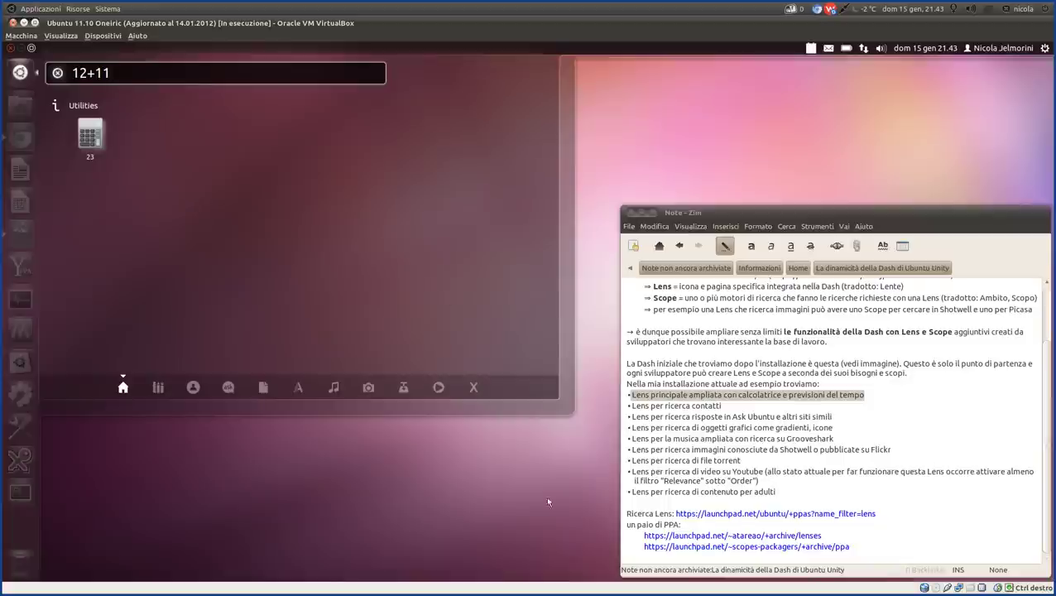
{"action": "mouse_move", "coordinate": [567, 592]}
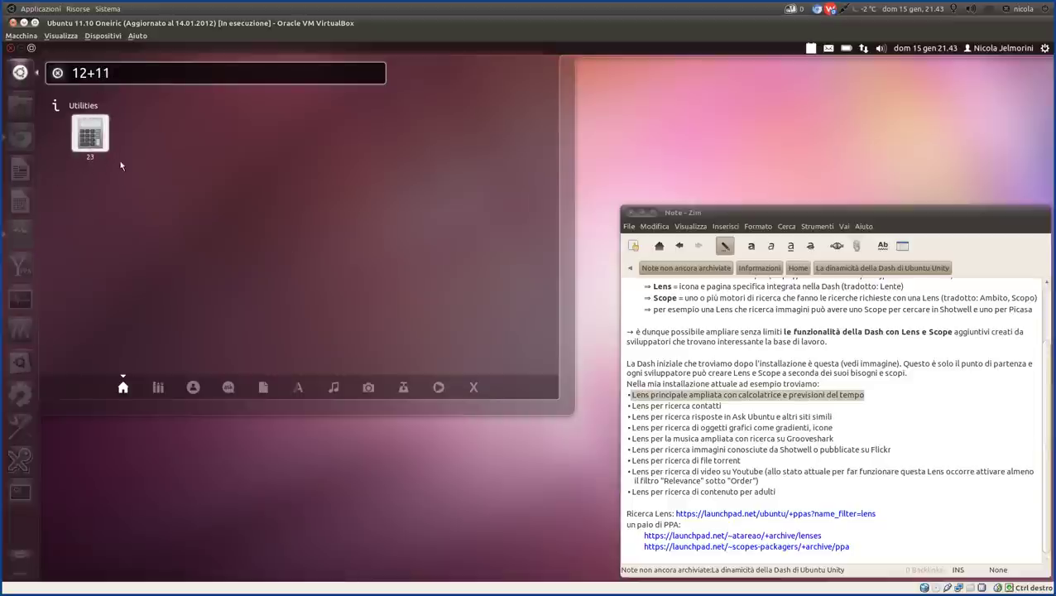
- Replace the calculation in the Dash search with sin(35)
{"action": "key", "text": "BackSpace"}
{"action": "key", "text": "BackSpace"}
{"action": "key", "text": "BackSpace"}
{"action": "key", "text": "BackSpace"}
{"action": "key", "text": "BackSpace"}
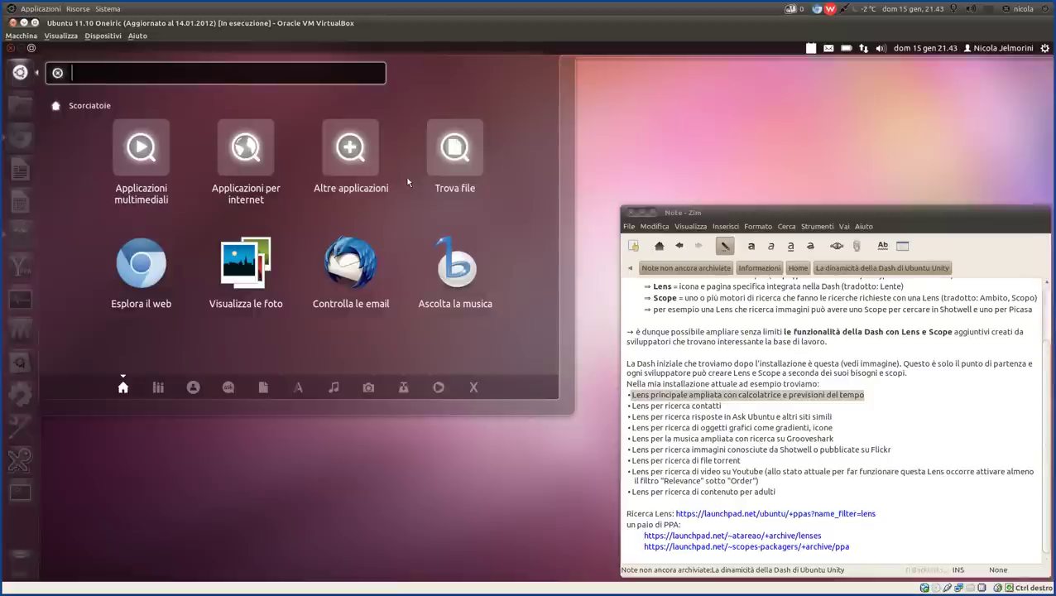
{"action": "type", "text": "sin(3"}
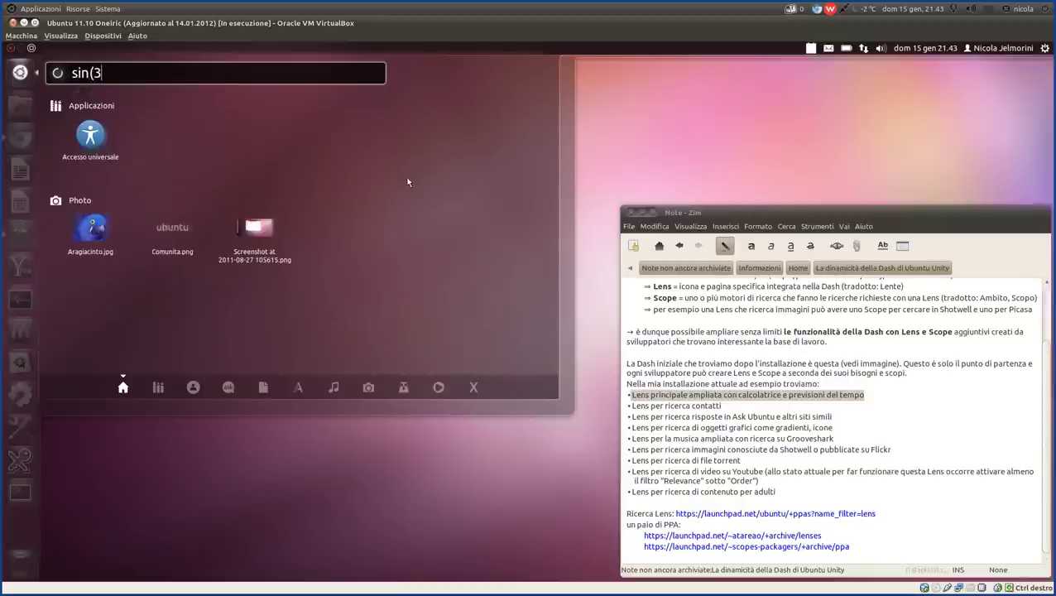
{"action": "type", "text": "5)"}
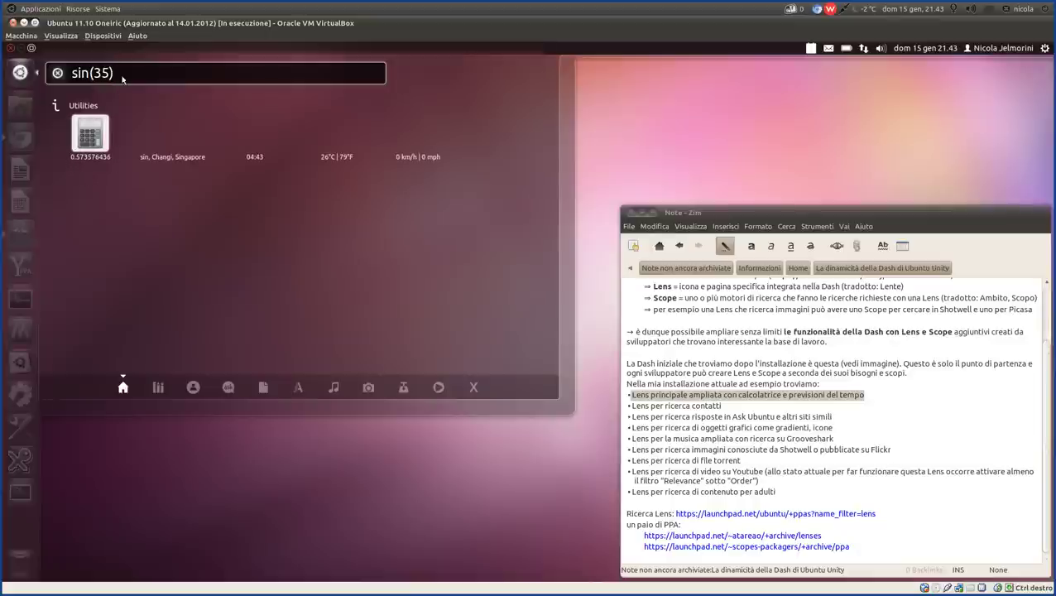
- Change the Dash calculation to the square root sqrt(144)
{"action": "key", "text": "BackSpace"}
{"action": "key", "text": "BackSpace"}
{"action": "key", "text": "BackSpace"}
{"action": "key", "text": "BackSpace"}
{"action": "key", "text": "BackSpace"}
{"action": "key", "text": "BackSpace"}
{"action": "type", "text": "qe"}
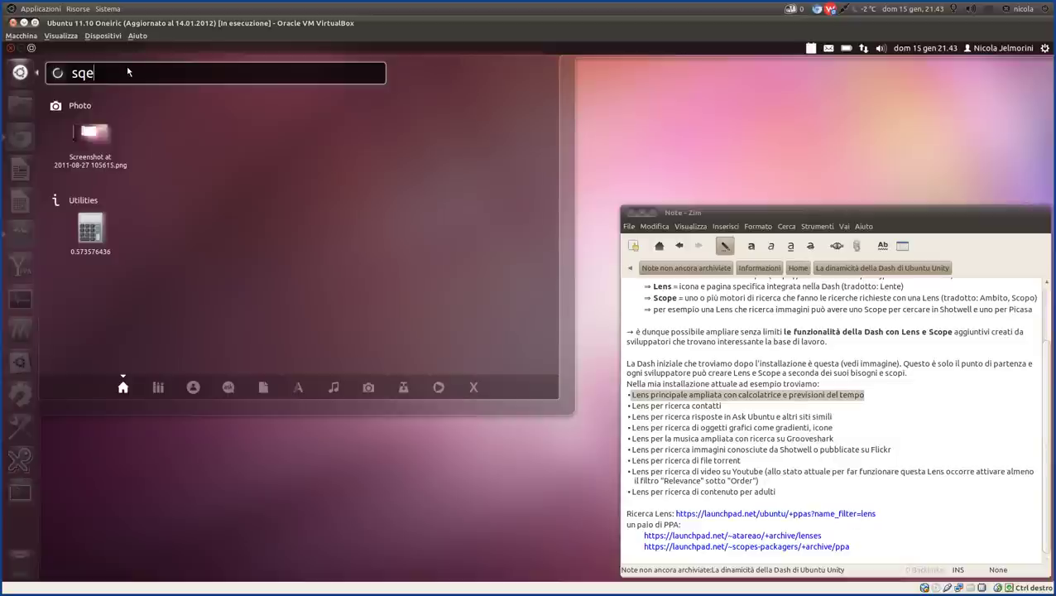
{"action": "key", "text": "BackSpace"}
{"action": "type", "text": "rt(144)"}
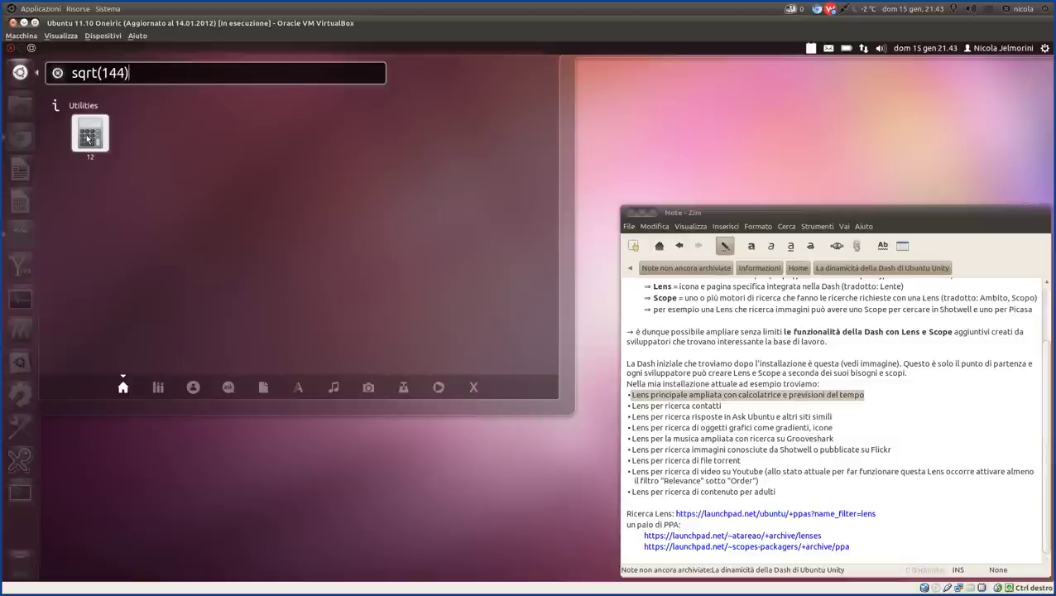
- Clear the square root from the Dash search and calculate (23+5)/56
{"action": "key", "text": "BackSpace"}
{"action": "key", "text": "BackSpace"}
{"action": "key", "text": "BackSpace"}
{"action": "key", "text": "BackSpace"}
{"action": "key", "text": "BackSpace"}
{"action": "key", "text": "BackSpace"}
{"action": "key", "text": "BackSpace"}
{"action": "key", "text": "BackSpace"}
{"action": "key", "text": "BackSpace"}
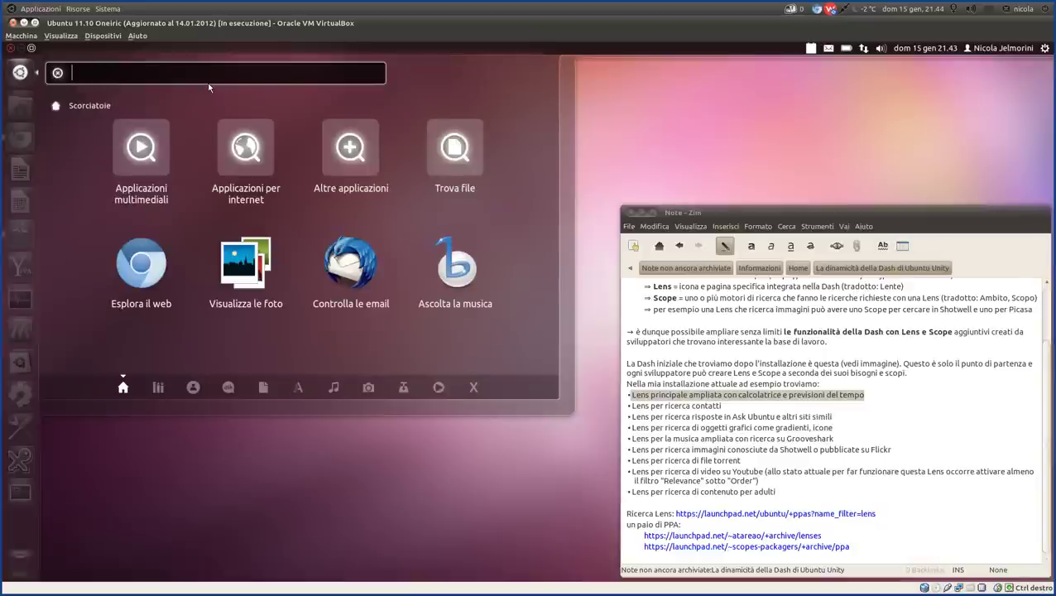
{"action": "type", "text": "(23+"}
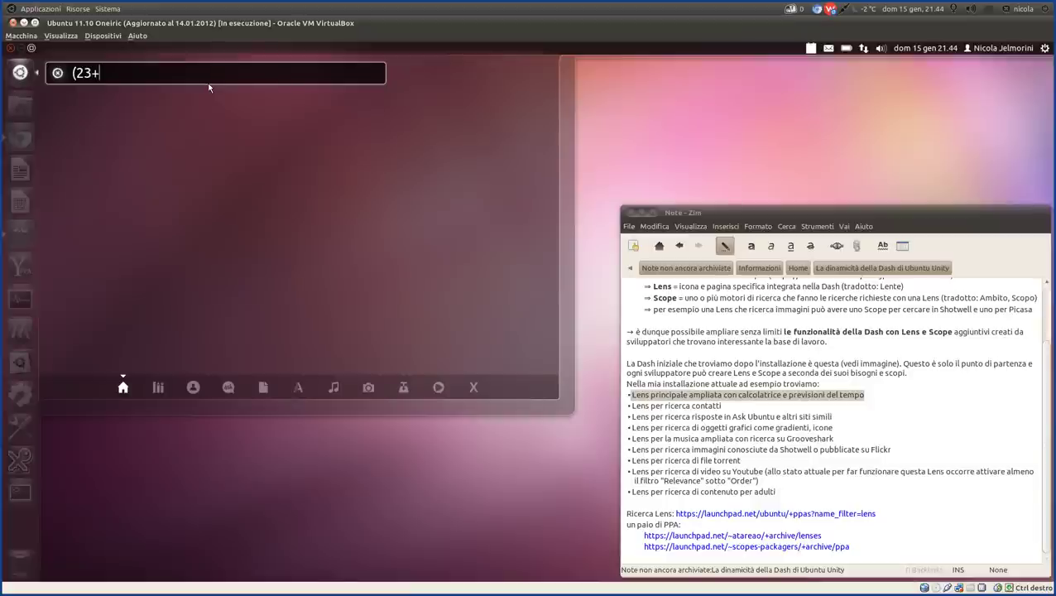
{"action": "type", "text": "5)/56"}
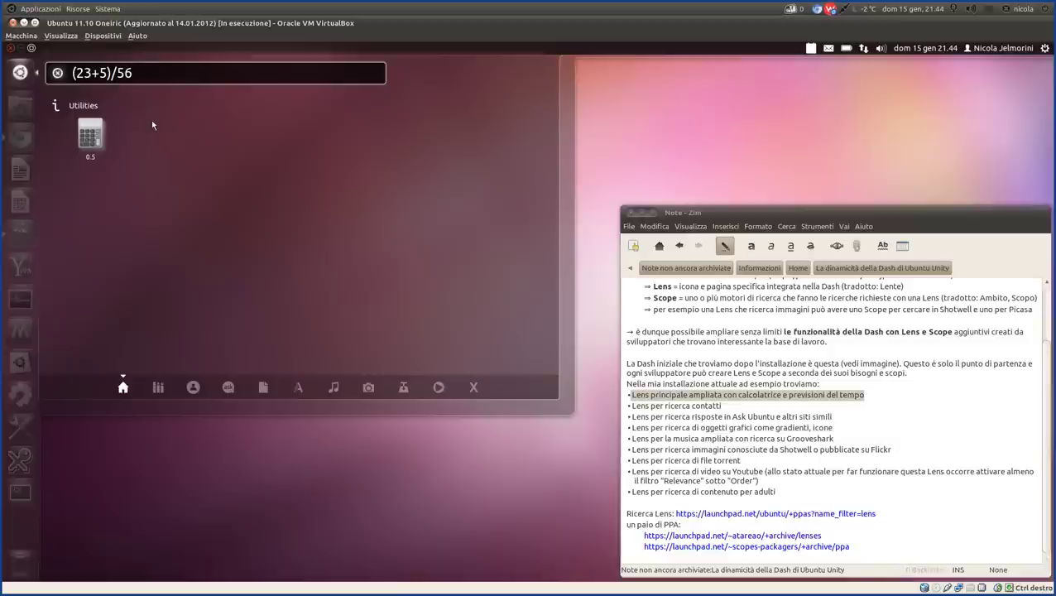
- Clear the bracketed calculation from the Dash search
{"action": "key", "text": "BackSpace"}
{"action": "key", "text": "BackSpace"}
{"action": "key", "text": "BackSpace"}
{"action": "key", "text": "BackSpace"}
{"action": "key", "text": "BackSpace"}
{"action": "key", "text": "BackSpace"}
{"action": "key", "text": "BackSpace"}
{"action": "key", "text": "BackSpace"}
{"action": "key", "text": "BackSpace"}
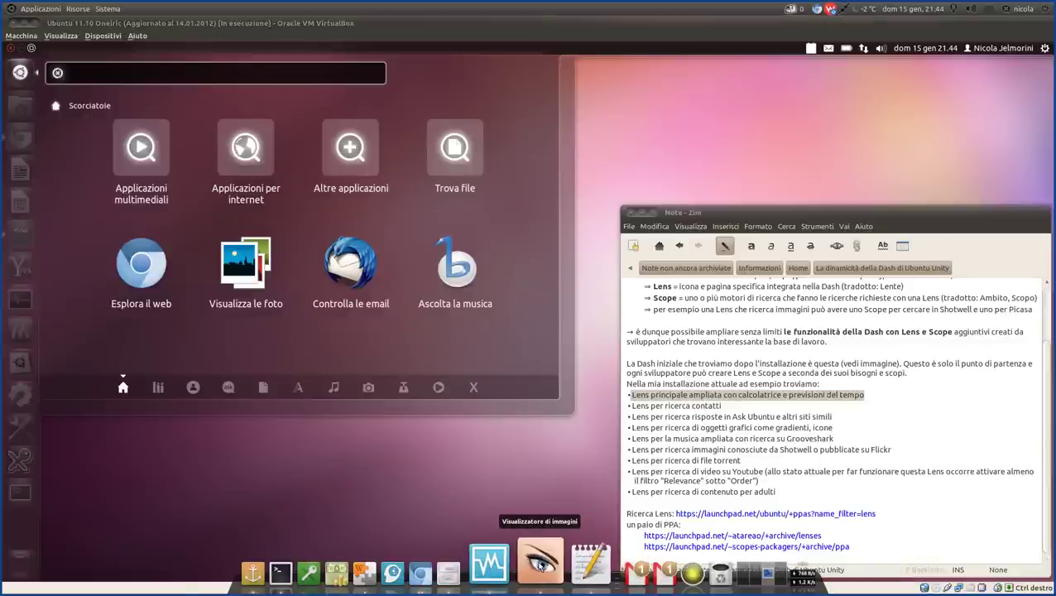
- Show the standard Dash image in the image viewer, and return to the VirtualBox desktop with the Dash closed
{"action": "left_click", "coordinate": [540, 564]}
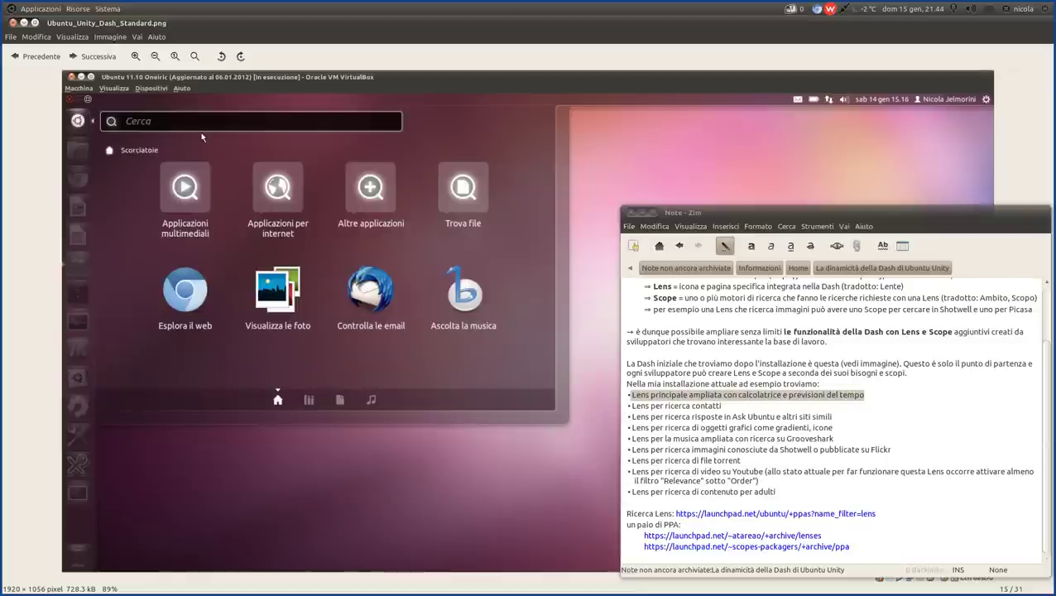
{"action": "left_click", "coordinate": [23, 25]}
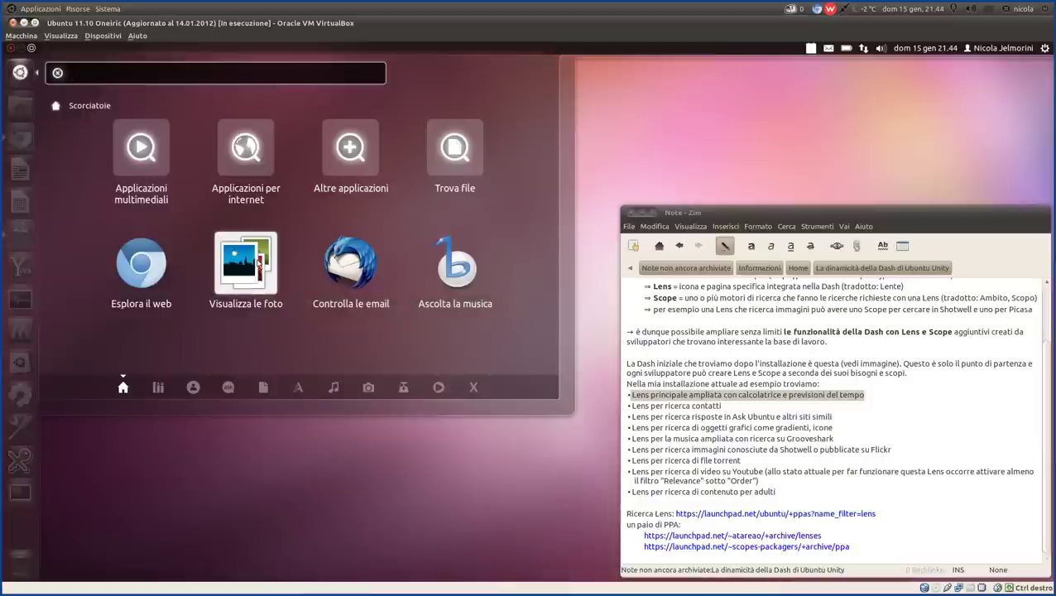
{"action": "left_click", "coordinate": [243, 461]}
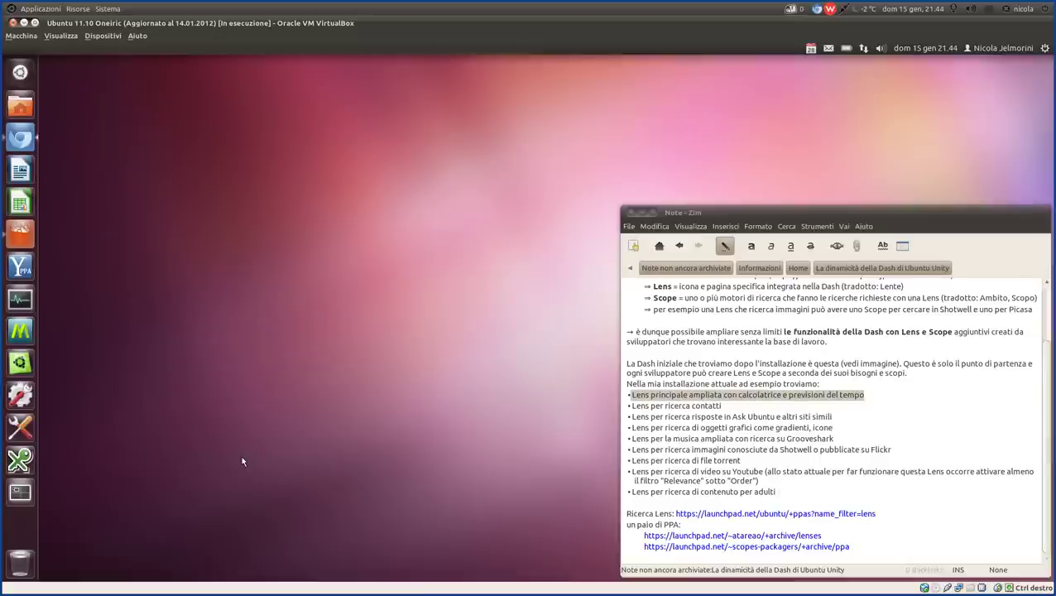
- Reopen the Dash to calculate 99*3, and highlight again the note's bullet "Lens principale ampliata con calcolatrice e previsioni del tempo"
{"action": "key", "text": "super"}
{"action": "type", "text": "99*3w"}
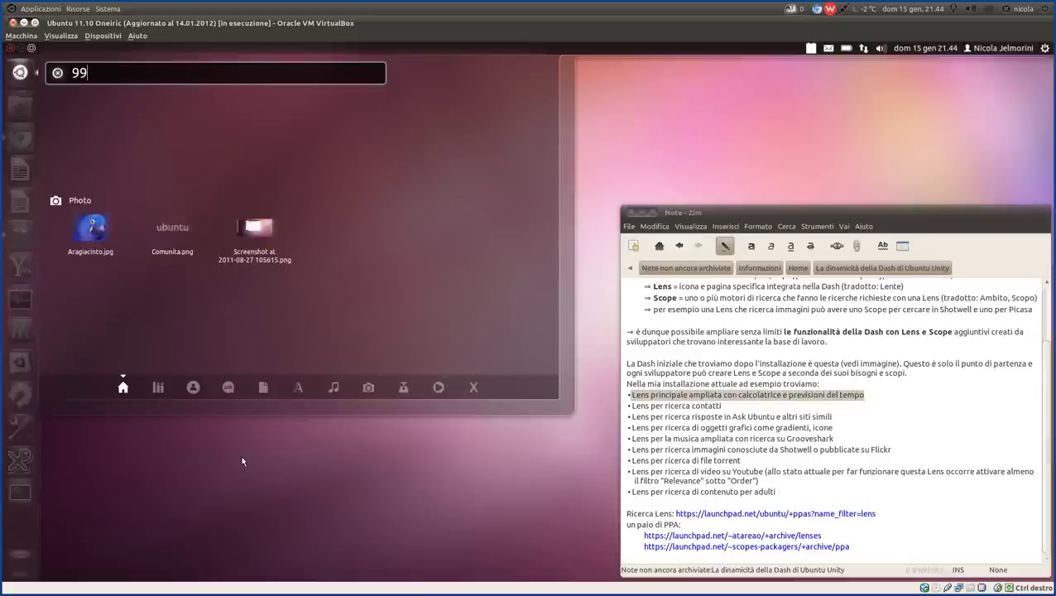
{"action": "key", "text": "BackSpace"}
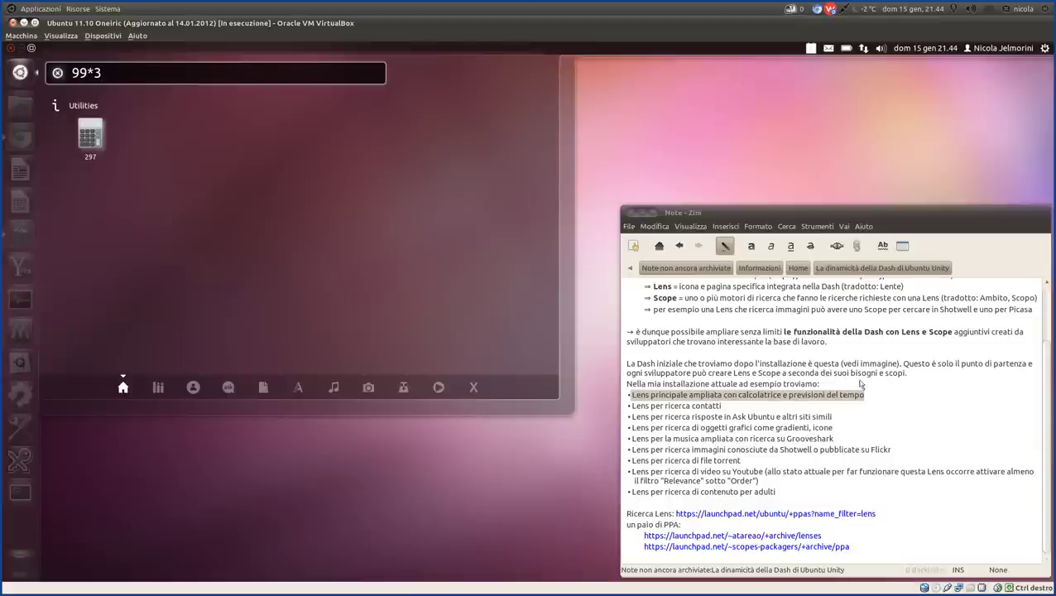
{"action": "left_click", "coordinate": [864, 395]}
{"action": "left_click_drag", "start_coordinate": [867, 395], "coordinate": [632, 394]}
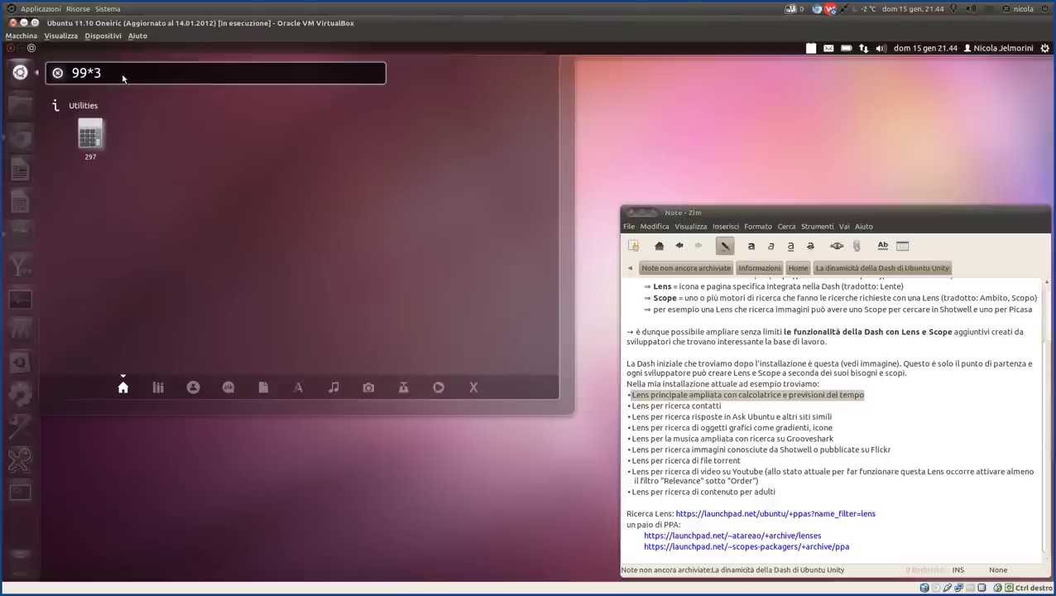
- Replace the calculation in the Dash search with the city "new york" to look up its weather
{"action": "key", "text": "BackSpace"}
{"action": "key", "text": "BackSpace"}
{"action": "key", "text": "BackSpace"}
{"action": "key", "text": "BackSpace"}
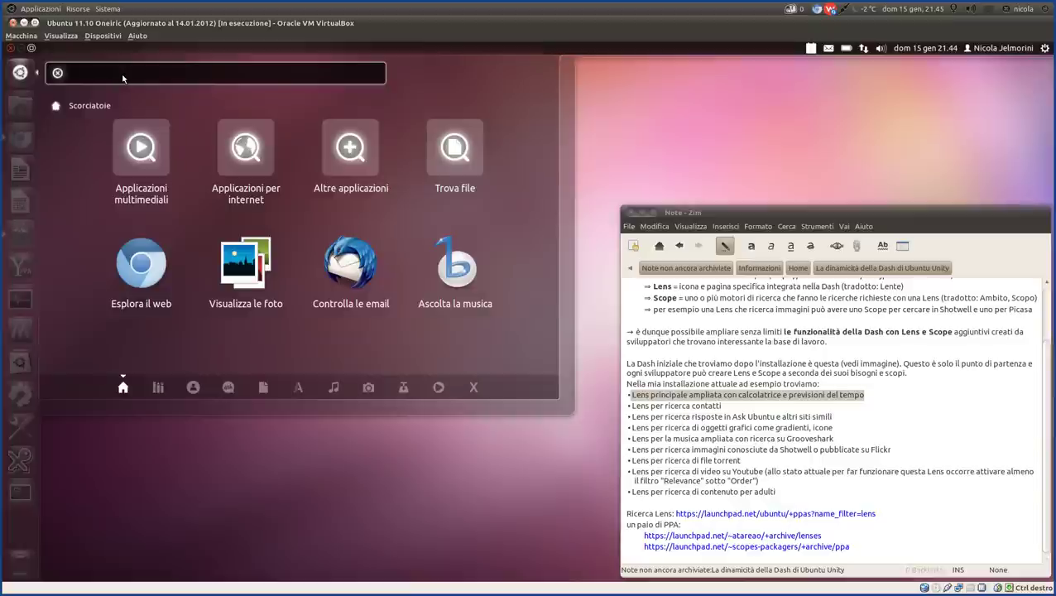
{"action": "type", "text": "new"}
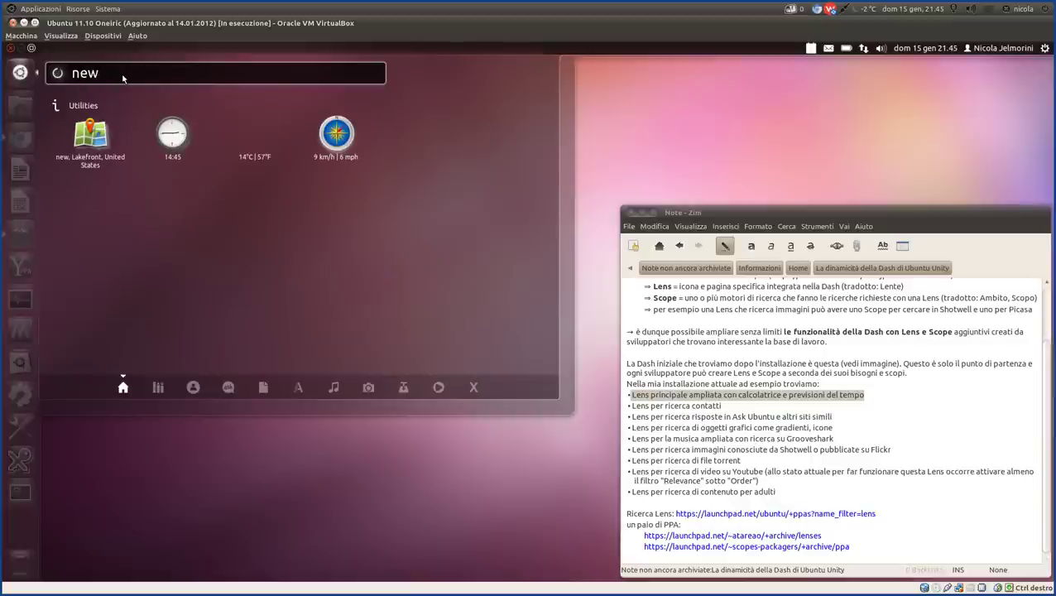
{"action": "type", "text": " york"}
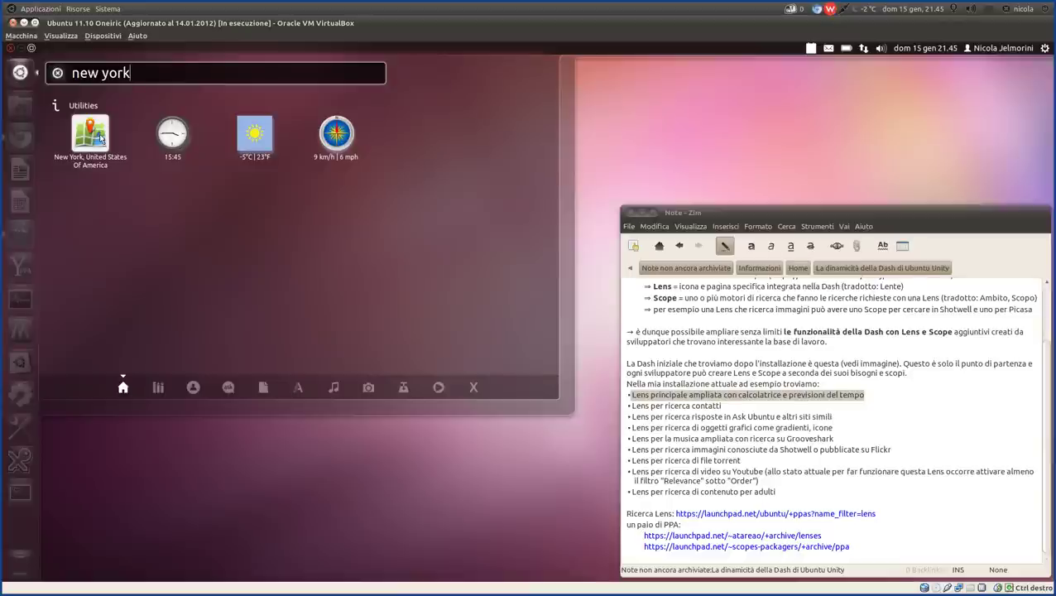
- Clear the New York search and look up the weather with the Italian place name "zurigo, svizzera"
{"action": "key", "text": "BackSpace"}
{"action": "key", "text": "BackSpace"}
{"action": "key", "text": "BackSpace"}
{"action": "key", "text": "BackSpace"}
{"action": "key", "text": "BackSpace"}
{"action": "key", "text": "BackSpace"}
{"action": "key", "text": "BackSpace"}
{"action": "key", "text": "BackSpace"}
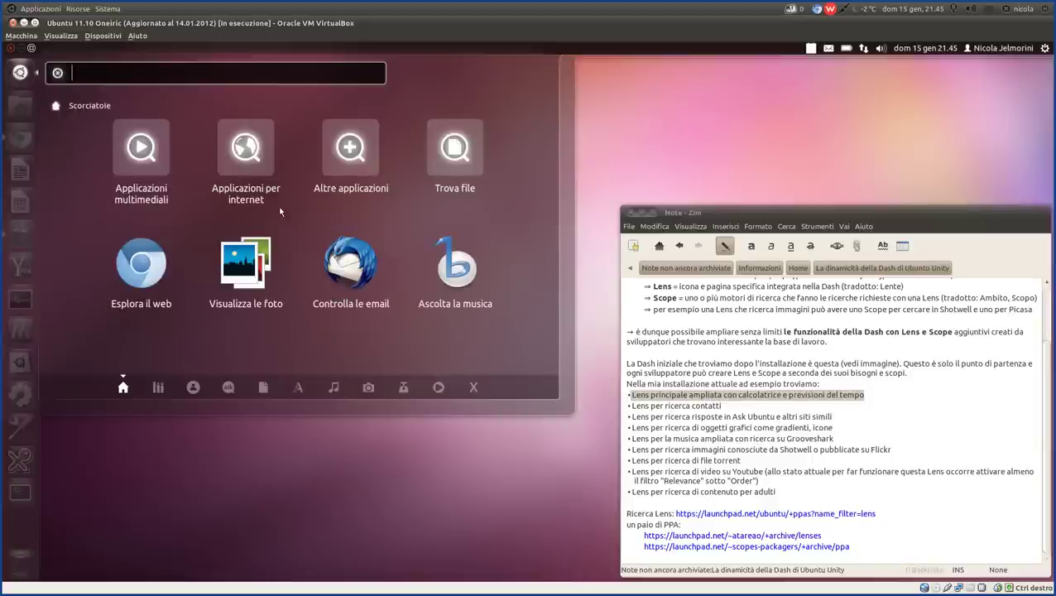
{"action": "type", "text": "zurigo"}
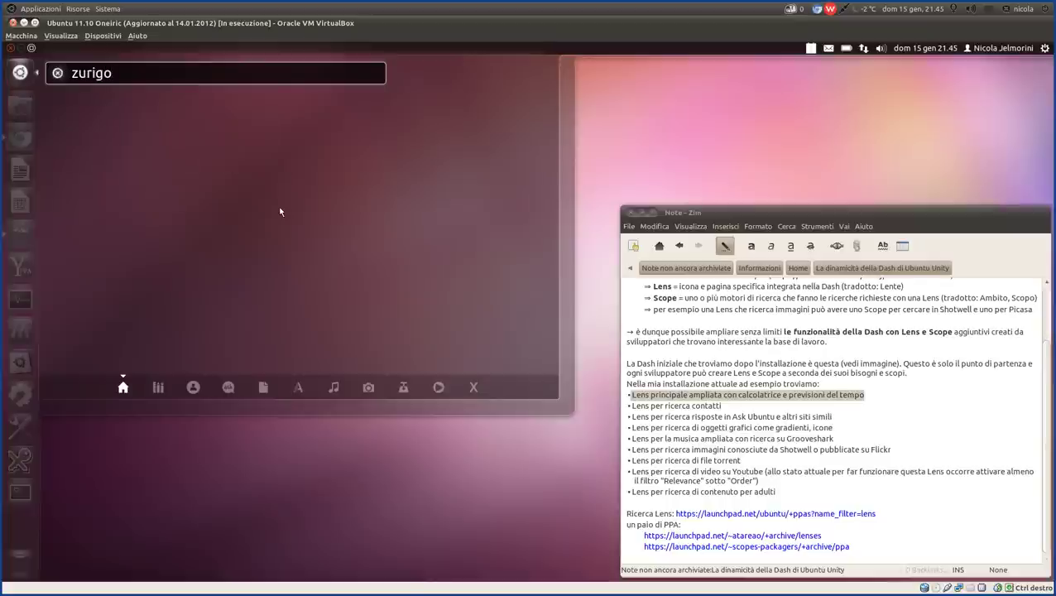
{"action": "type", "text": ", svizzera"}
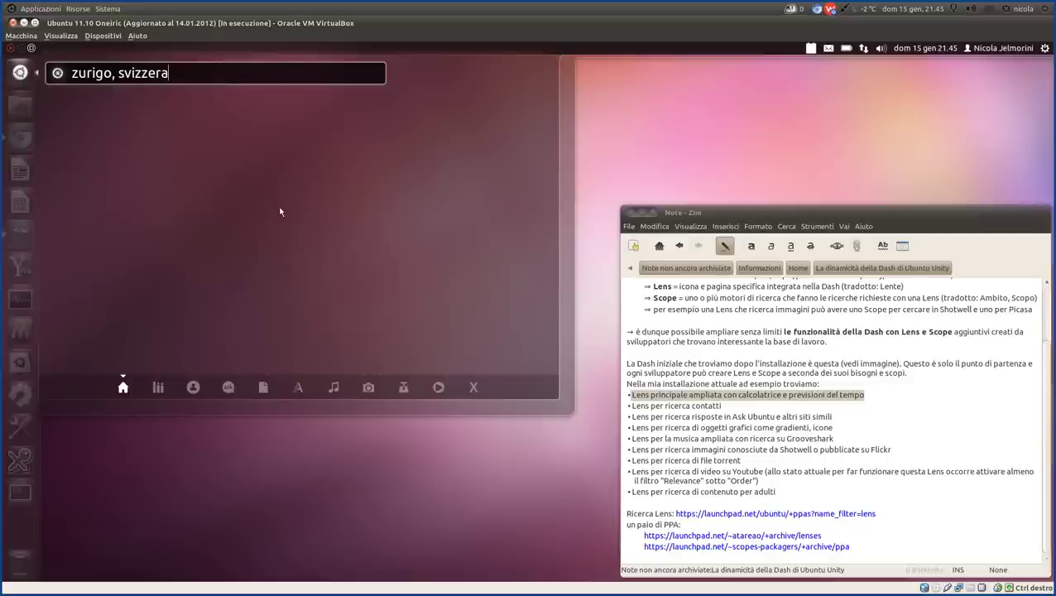
- Change the Italian place name in the Dash search to "zurich, switz"
{"action": "key", "text": "BackSpace"}
{"action": "key", "text": "BackSpace"}
{"action": "key", "text": "BackSpace"}
{"action": "key", "text": "BackSpace"}
{"action": "key", "text": "BackSpace"}
{"action": "key", "text": "BackSpace"}
{"action": "key", "text": "BackSpace"}
{"action": "key", "text": "BackSpace"}
{"action": "key", "text": "BackSpace"}
{"action": "key", "text": "BackSpace"}
{"action": "key", "text": "BackSpace"}
{"action": "key", "text": "BackSpace"}
{"action": "key", "text": "BackSpace"}
{"action": "key", "text": "BackSpace"}
{"action": "type", "text": "rich, switz"}
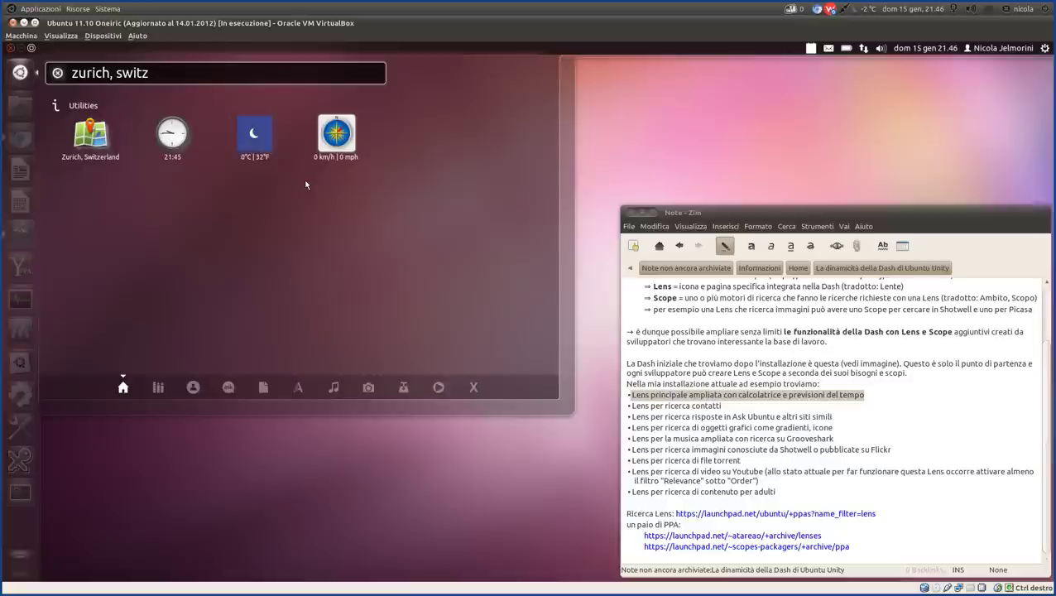
- Rewrite the Zurich search without the comma as "zurich switzeland"
{"action": "key", "text": "BackSpace"}
{"action": "key", "text": "BackSpace"}
{"action": "key", "text": "BackSpace"}
{"action": "key", "text": "BackSpace"}
{"action": "key", "text": "BackSpace"}
{"action": "key", "text": "BackSpace"}
{"action": "key", "text": "BackSpace"}
{"action": "key", "text": "BackSpace"}
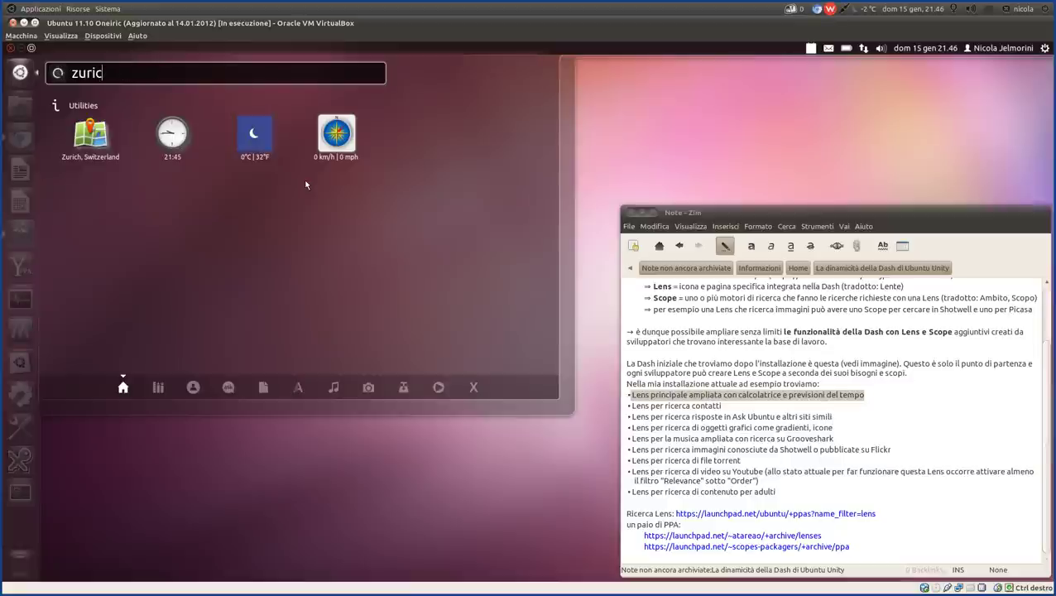
{"action": "type", "text": "h switzerloand"}
{"action": "key", "text": "BackSpace"}
{"action": "key", "text": "BackSpace"}
{"action": "key", "text": "BackSpace"}
{"action": "key", "text": "BackSpace"}
{"action": "key", "text": "BackSpace"}
{"action": "key", "text": "BackSpace"}
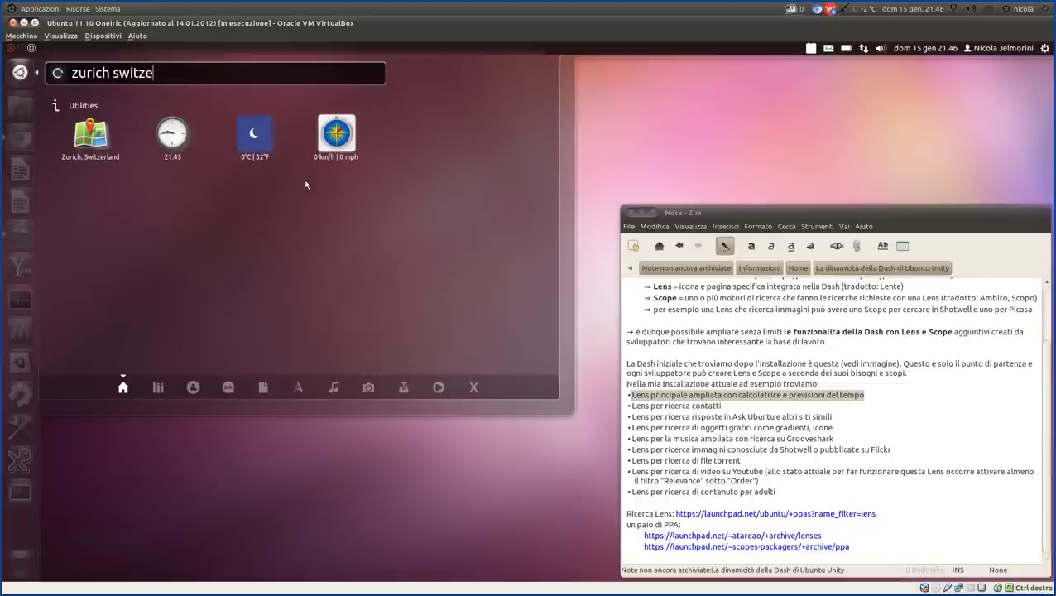
{"action": "type", "text": "land"}
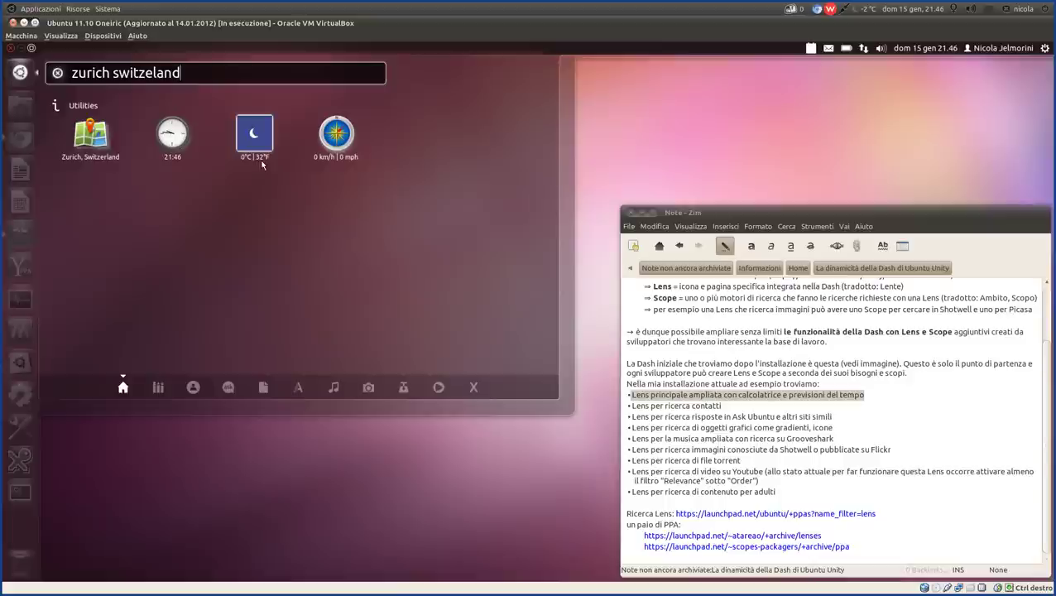
- Clear the Zurich search and look up the weather with the Italian city name "milano"
{"action": "key", "text": "BackSpace"}
{"action": "key", "text": "BackSpace"}
{"action": "key", "text": "BackSpace"}
{"action": "key", "text": "BackSpace"}
{"action": "key", "text": "BackSpace"}
{"action": "key", "text": "BackSpace"}
{"action": "key", "text": "BackSpace"}
{"action": "key", "text": "BackSpace"}
{"action": "key", "text": "BackSpace"}
{"action": "key", "text": "BackSpace"}
{"action": "key", "text": "BackSpace"}
{"action": "key", "text": "BackSpace"}
{"action": "key", "text": "BackSpace"}
{"action": "key", "text": "BackSpace"}
{"action": "key", "text": "BackSpace"}
{"action": "key", "text": "BackSpace"}
{"action": "key", "text": "BackSpace"}
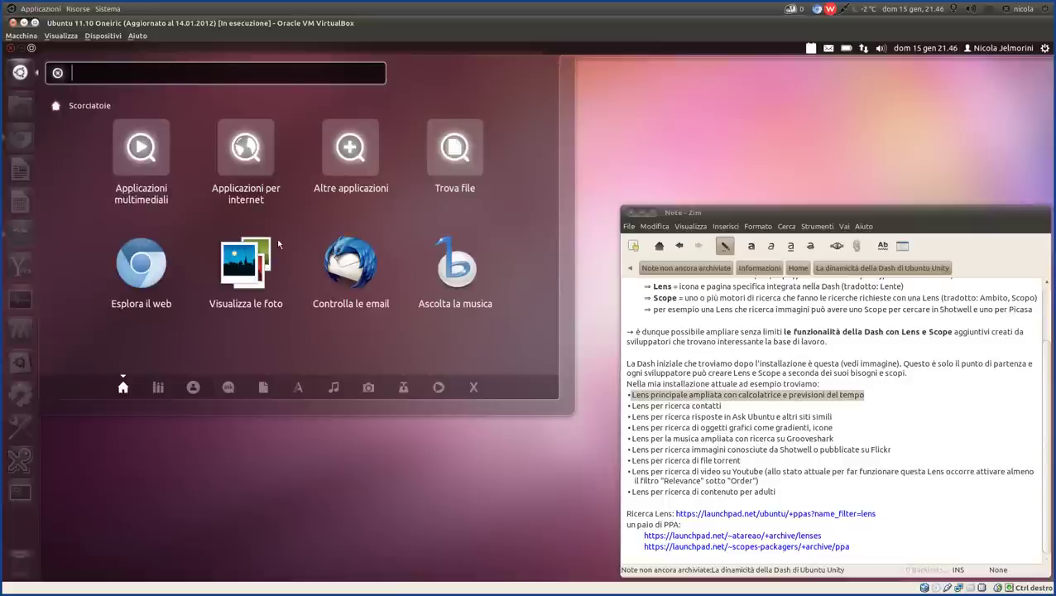
{"action": "type", "text": "milano"}
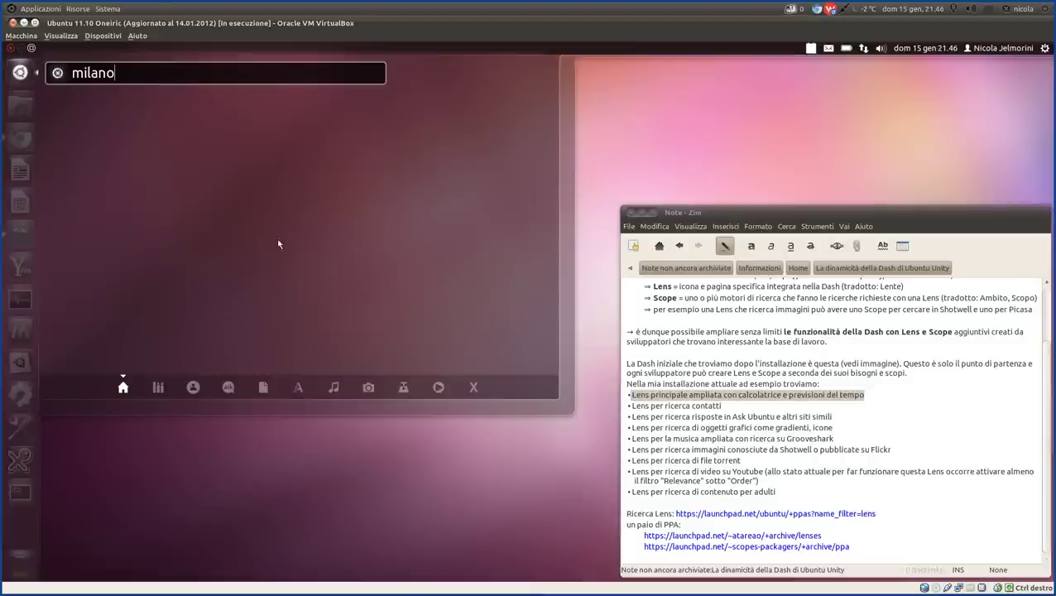
- Compare the weather searches "milan", "milano" and "milan italy", ending with "milan" in the search
{"action": "key", "text": "BackSpace"}
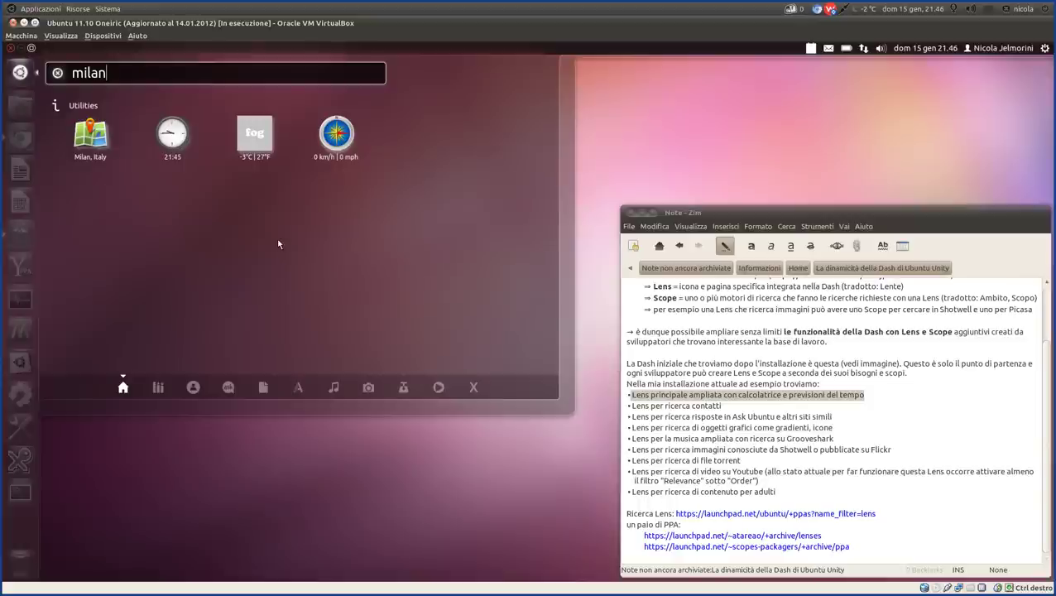
{"action": "type", "text": "o"}
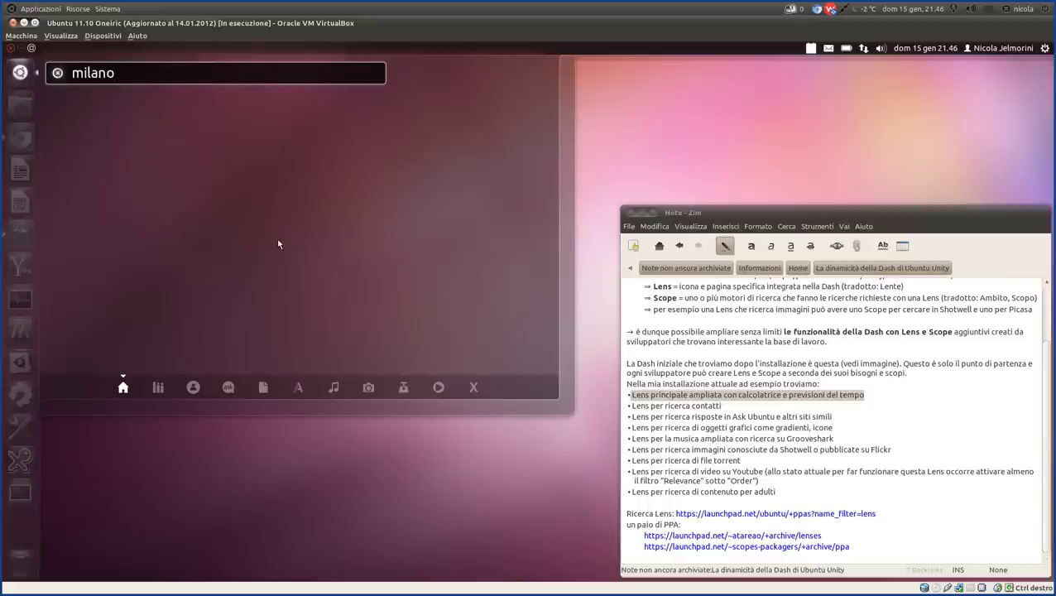
{"action": "key", "text": "BackSpace"}
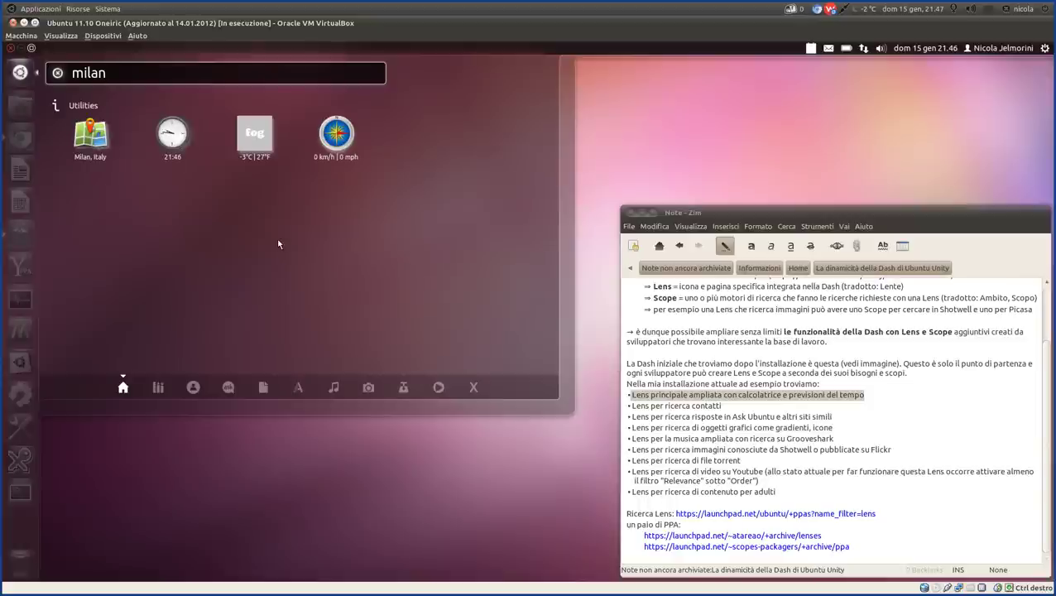
{"action": "type", "text": "italy"}
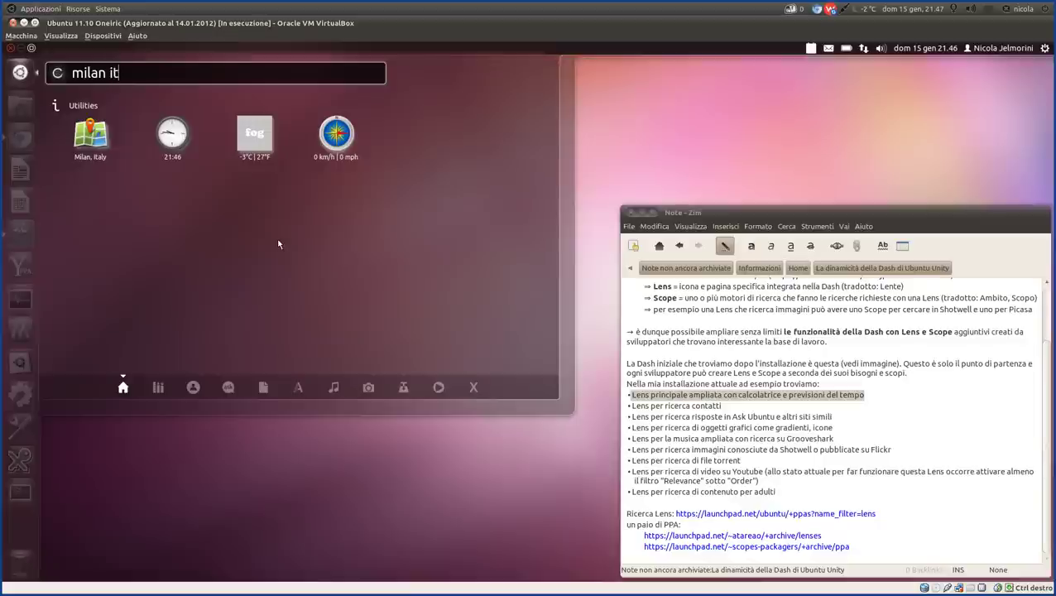
{"action": "key", "text": "BackSpace"}
{"action": "key", "text": "BackSpace"}
{"action": "key", "text": "BackSpace"}
{"action": "key", "text": "BackSpace"}
{"action": "key", "text": "BackSpace"}
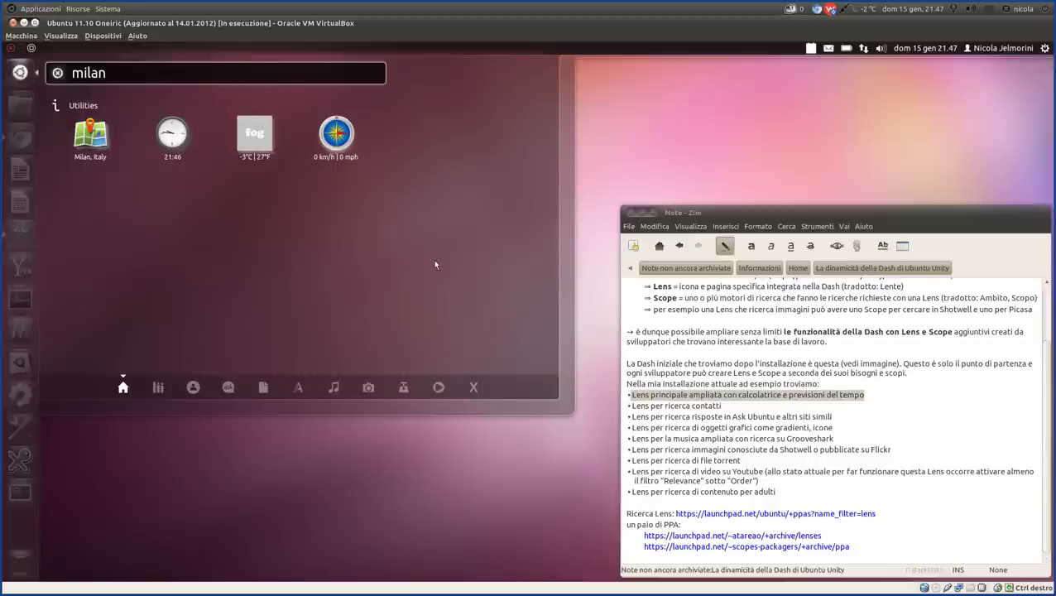
- Clear the city name from the Dash search to return to the main Lens shortcuts
{"action": "key", "text": "BackSpace"}
{"action": "key", "text": "BackSpace"}
{"action": "key", "text": "BackSpace"}
{"action": "key", "text": "BackSpace"}
{"action": "key", "text": "BackSpace"}
{"action": "key", "text": "BackSpace"}
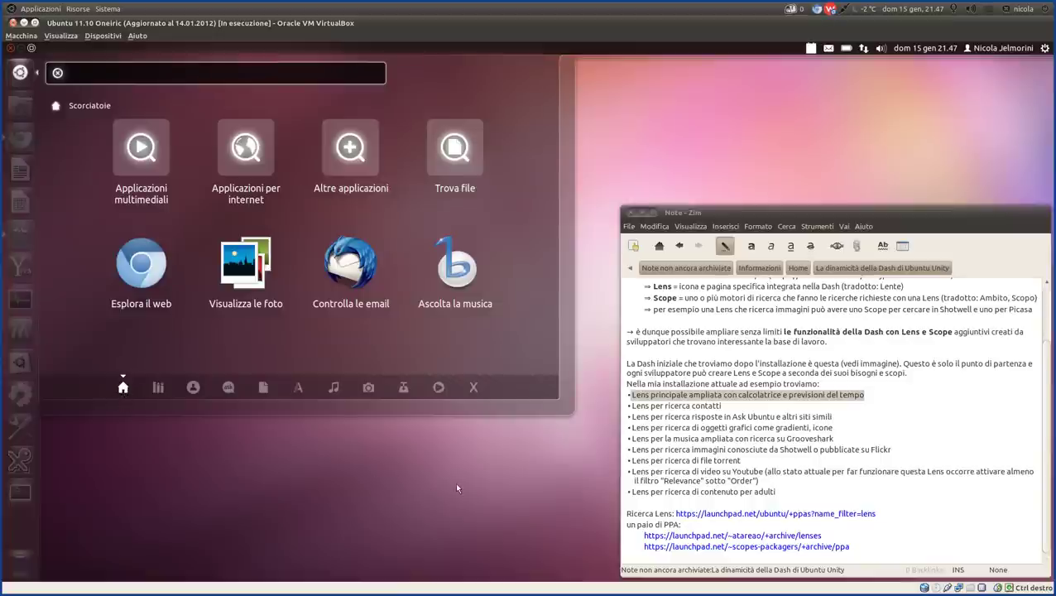
- Highlight the note's line on the contacts Lens and open the applications Lens, followed by the contacts Lens, in the Dash
{"action": "left_click_drag", "start_coordinate": [741, 406], "coordinate": [632, 407]}
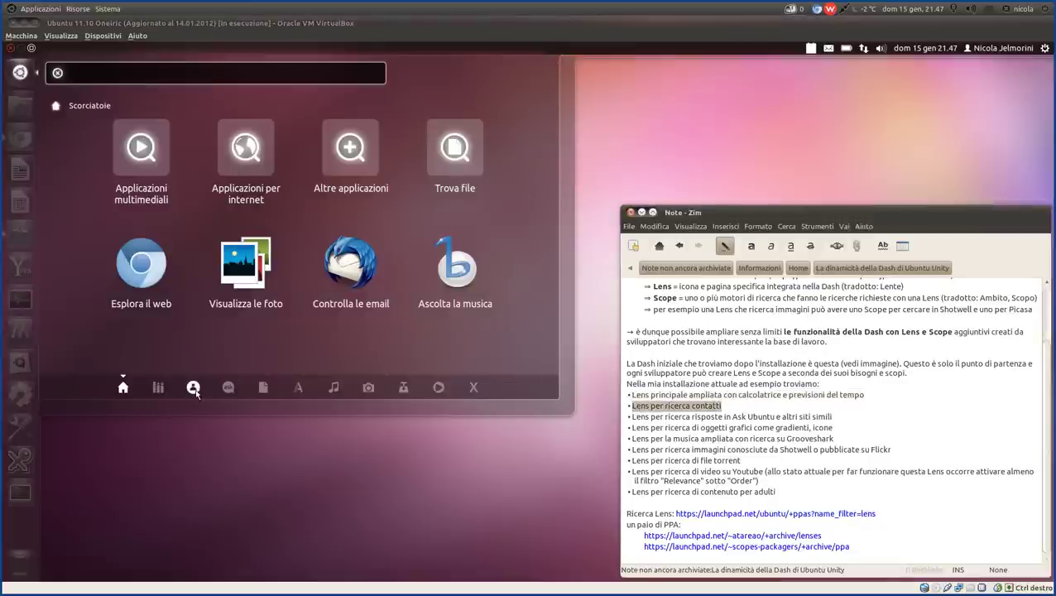
{"action": "left_click", "coordinate": [158, 388]}
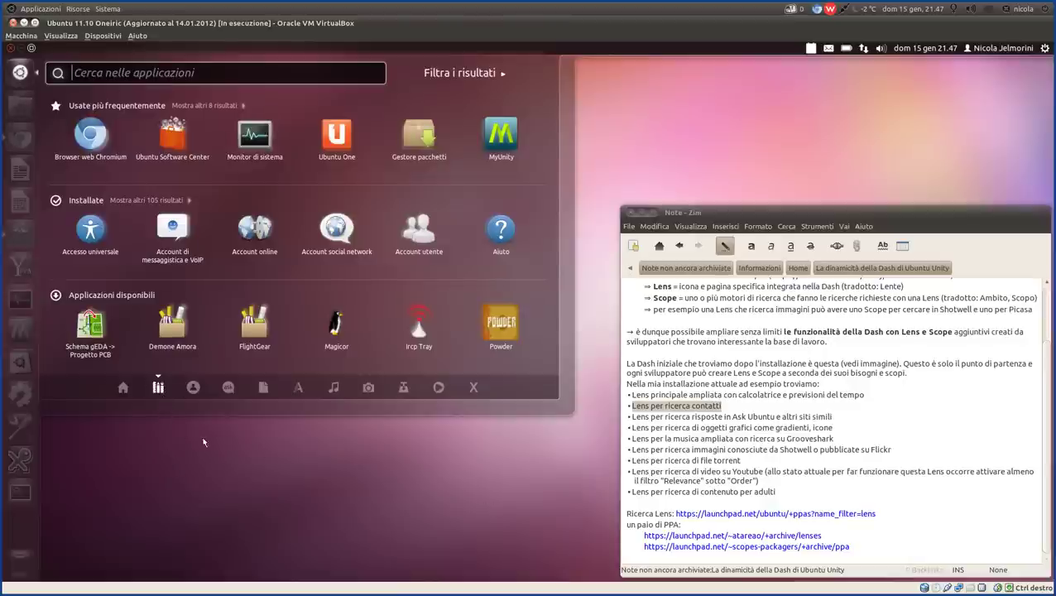
{"action": "left_click", "coordinate": [194, 388]}
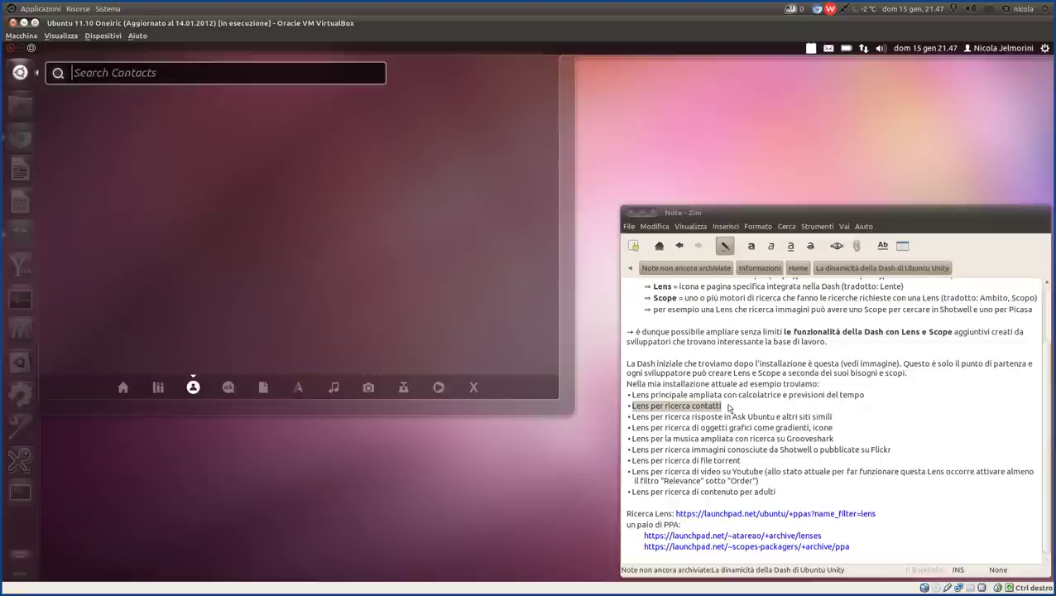
{"action": "left_click_drag", "start_coordinate": [729, 408], "coordinate": [627, 406]}
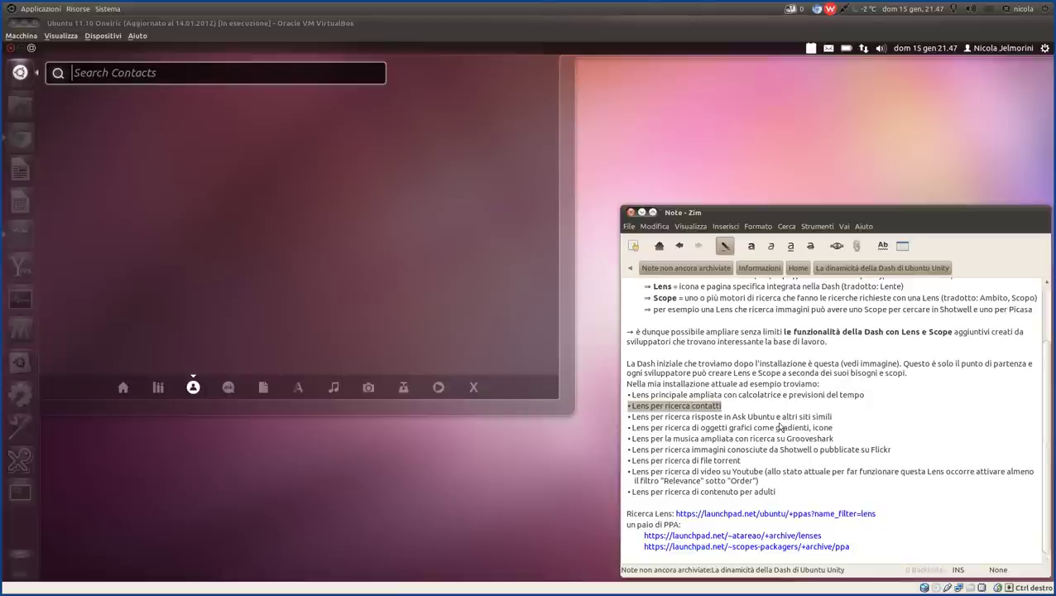
{"action": "left_click", "coordinate": [740, 408]}
{"action": "left_click_drag", "start_coordinate": [740, 408], "coordinate": [634, 411]}
- Highlight the note's line on the Lens for Ask Ubuntu and similar sites, and open that Lens in the Dash
{"action": "left_click_drag", "start_coordinate": [842, 418], "coordinate": [623, 419]}
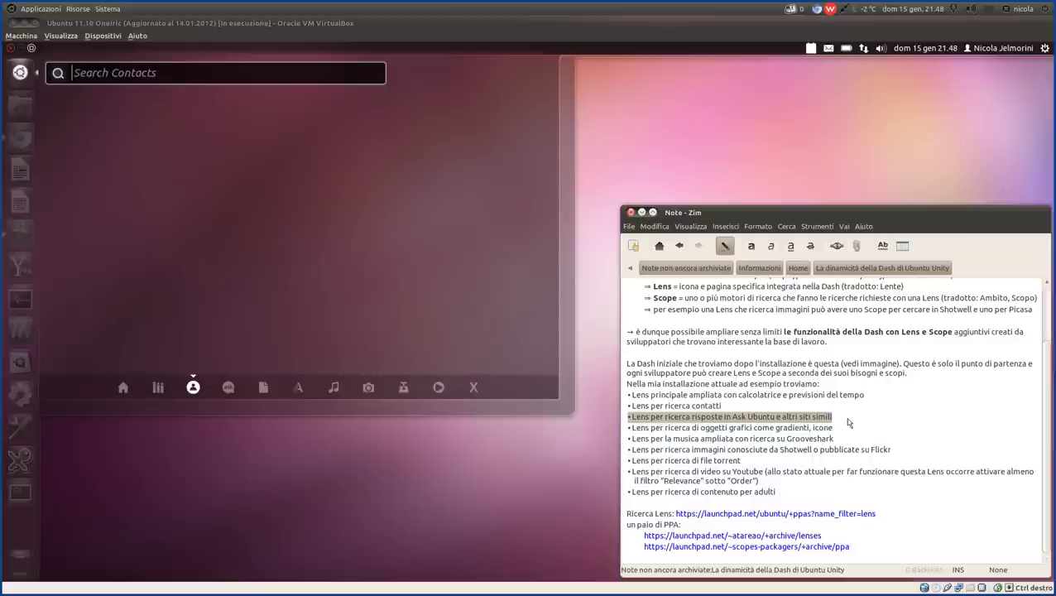
{"action": "left_click", "coordinate": [229, 388]}
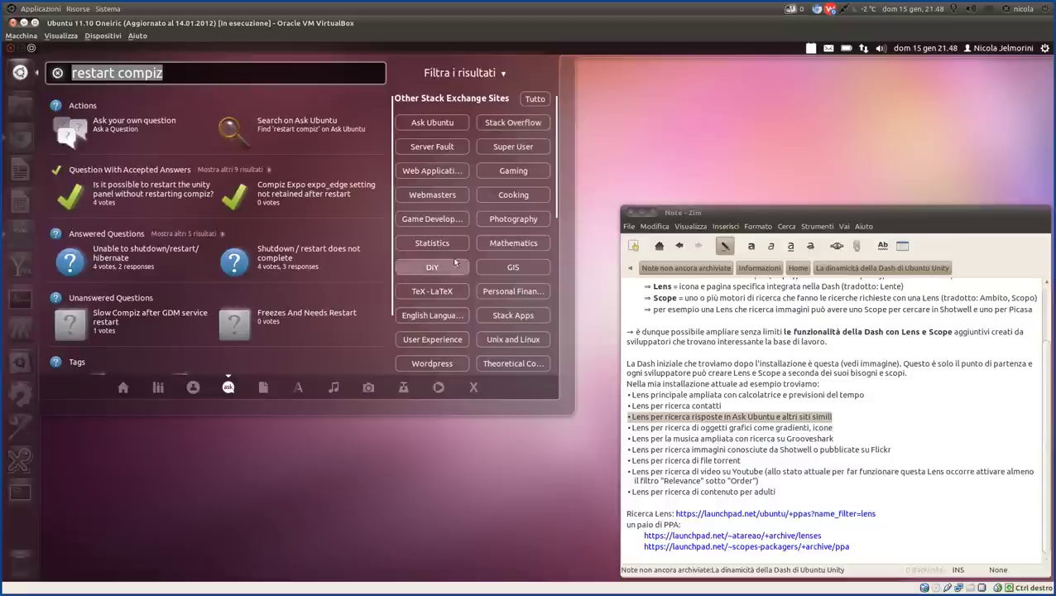
- Look through the other Stack Exchange sites in the results filter and restrict the "restart compiz" search to Ask Ubuntu
{"action": "scroll", "coordinate": [483, 193], "scroll_direction": "down", "scroll_amount": 2}
{"action": "scroll", "coordinate": [479, 240], "scroll_direction": "down", "scroll_amount": 2}
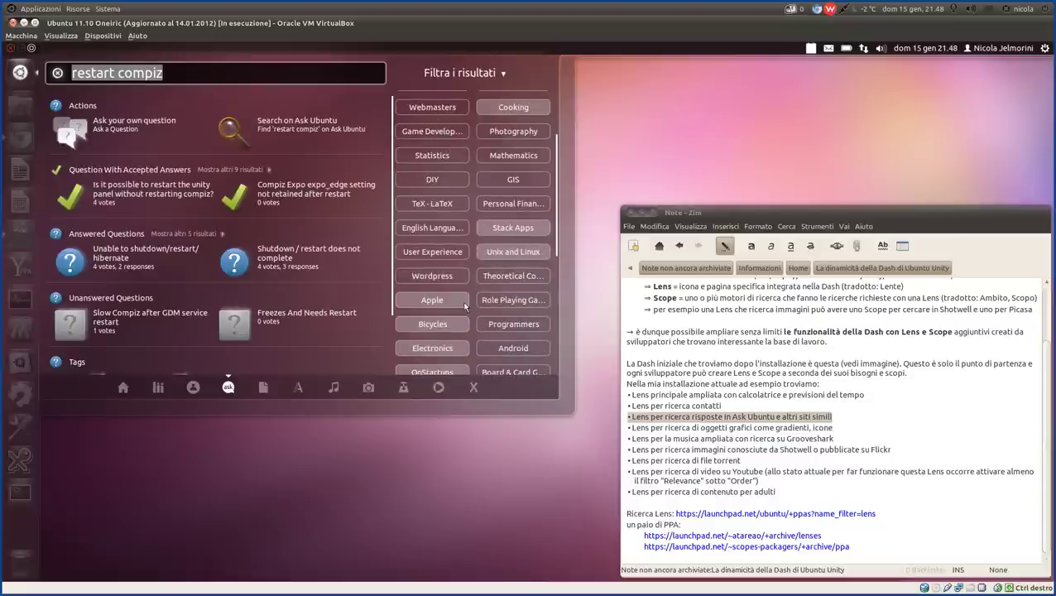
{"action": "scroll", "coordinate": [467, 291], "scroll_direction": "down", "scroll_amount": 3}
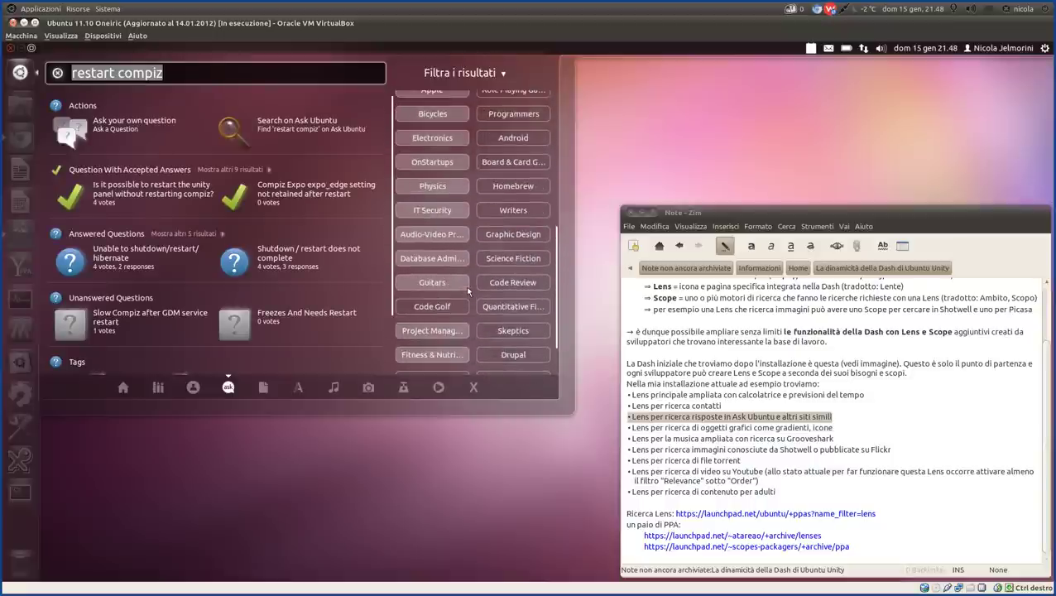
{"action": "scroll", "coordinate": [467, 291], "scroll_direction": "up", "scroll_amount": 7}
{"action": "scroll", "coordinate": [467, 292], "scroll_direction": "down", "scroll_amount": 10}
{"action": "scroll", "coordinate": [467, 291], "scroll_direction": "up", "scroll_amount": 4}
{"action": "scroll", "coordinate": [468, 291], "scroll_direction": "up", "scroll_amount": 5}
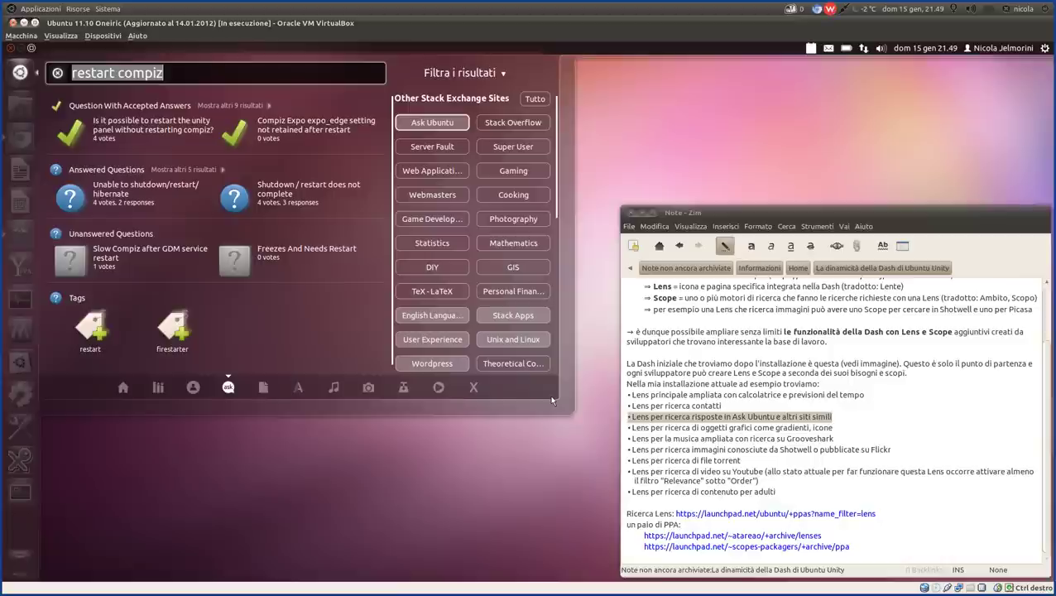
- Close the Dash and switch to the workspace that holds the Chromium browser window
{"action": "mouse_move", "coordinate": [464, 571]}
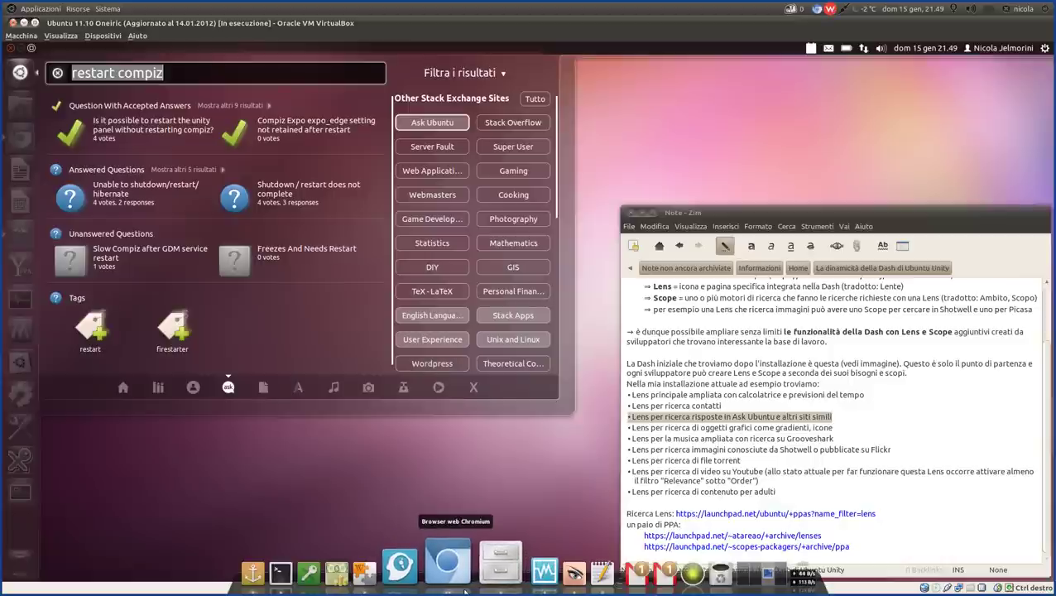
{"action": "left_click", "coordinate": [18, 72]}
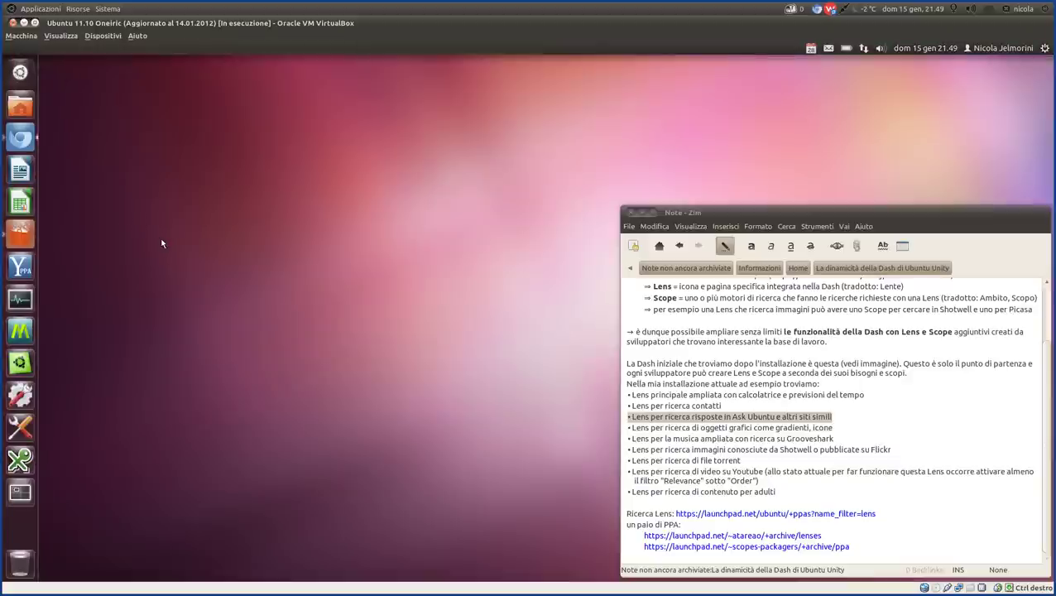
{"action": "key", "text": "super+w"}
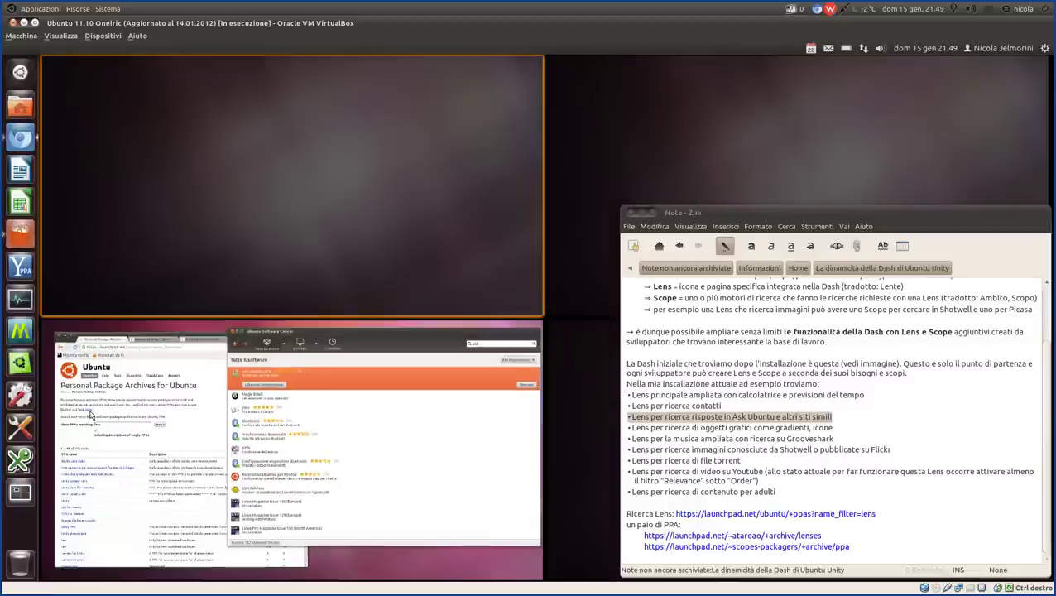
{"action": "left_click", "coordinate": [190, 423]}
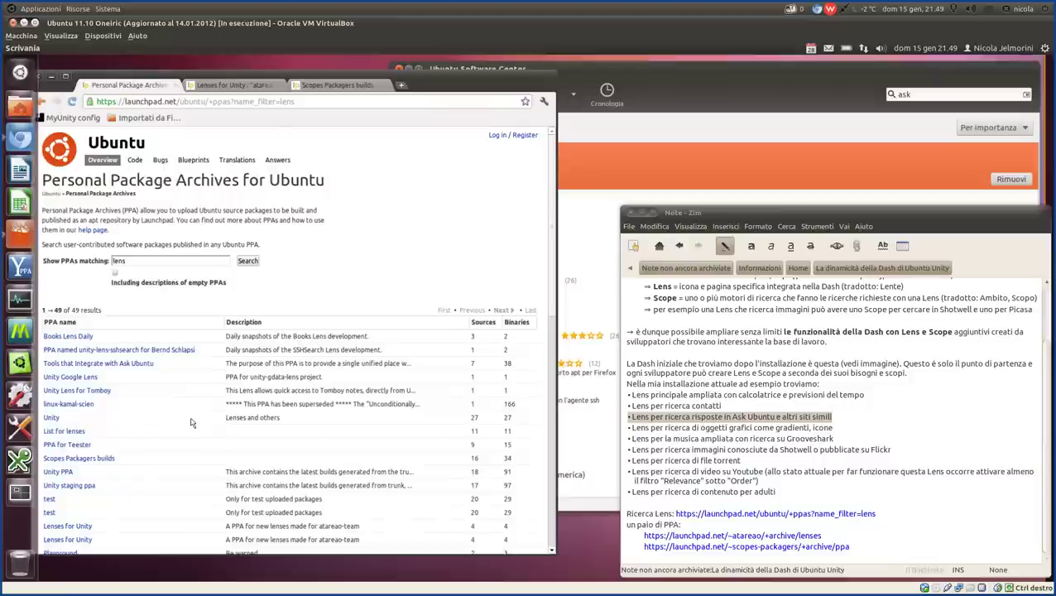
- Search the web for "ask ubuntu" in a new browser tab and open the Ask Ubuntu home page from the results
{"action": "left_click", "coordinate": [404, 82]}
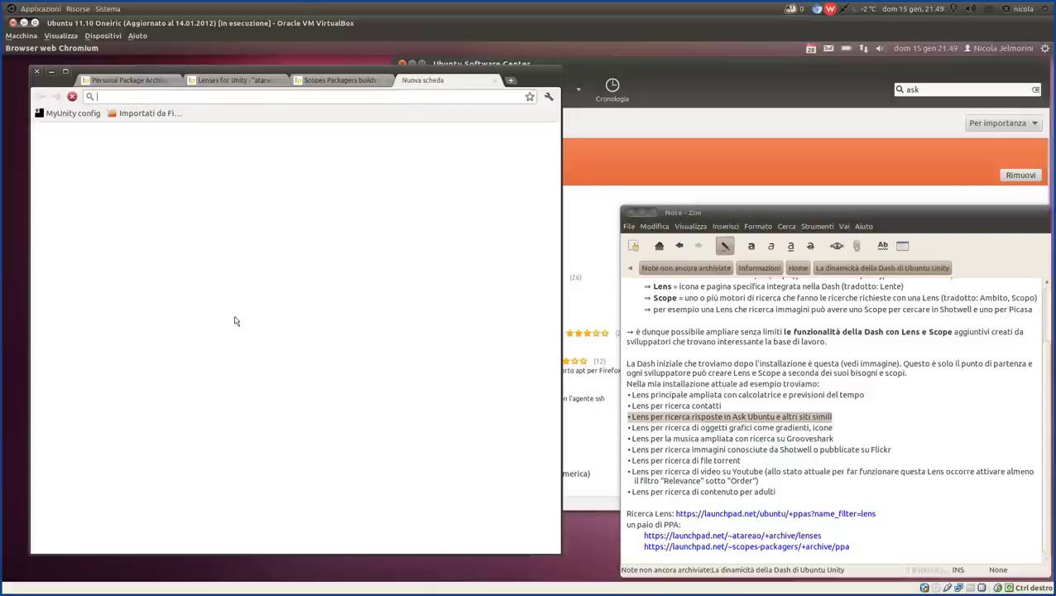
{"action": "type", "text": "ask ubuntu"}
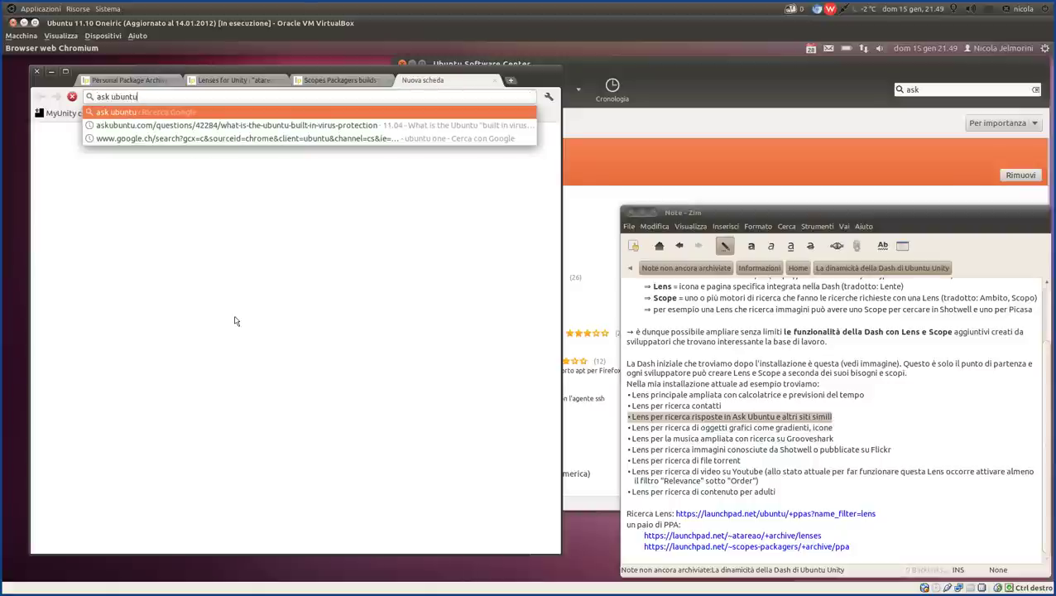
{"action": "key", "text": "Return"}
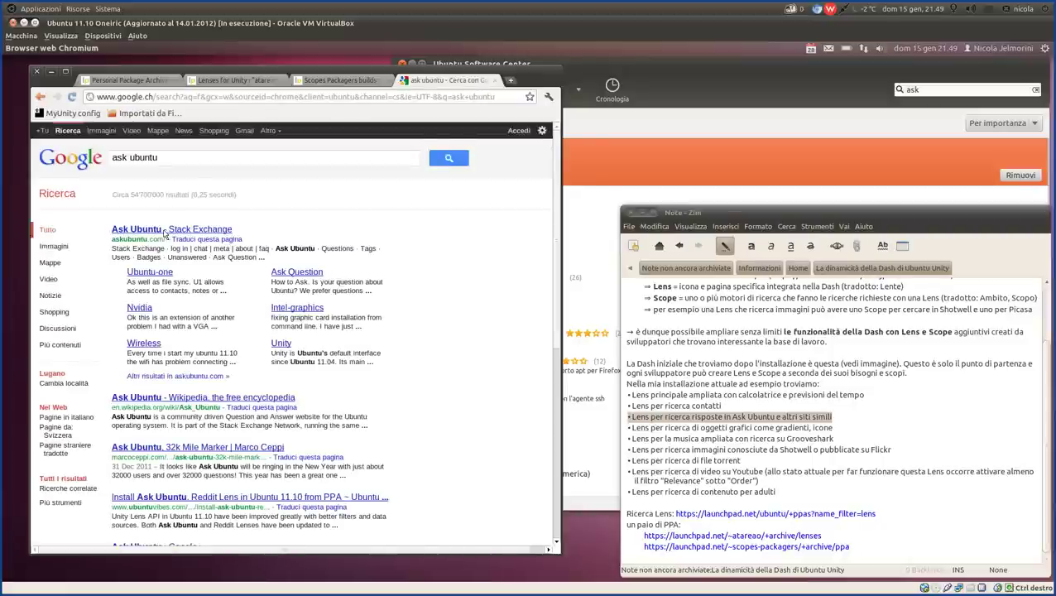
{"action": "left_click", "coordinate": [163, 253]}
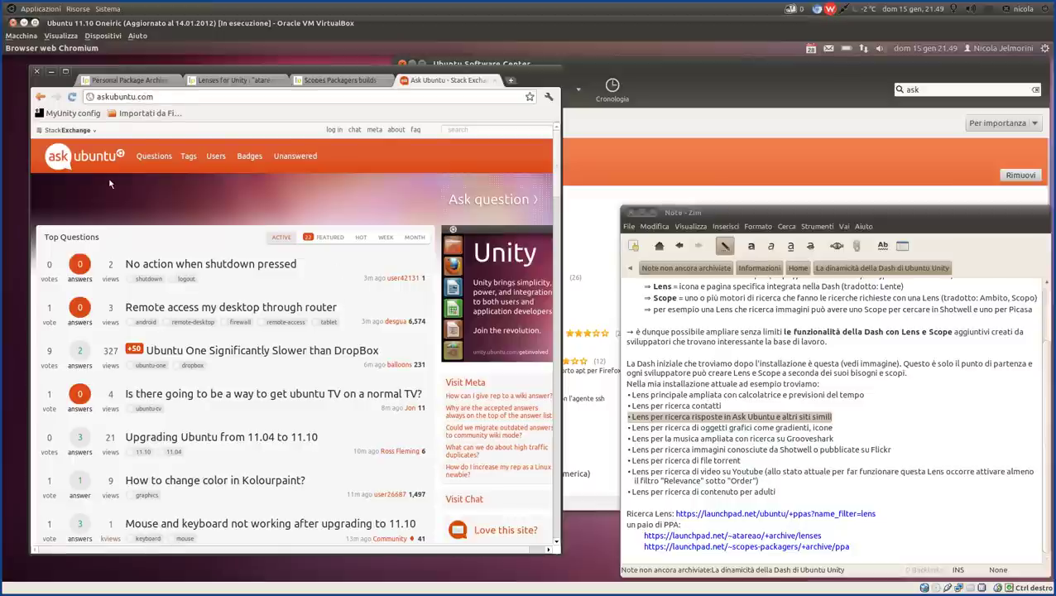
{"action": "left_click", "coordinate": [99, 157]}
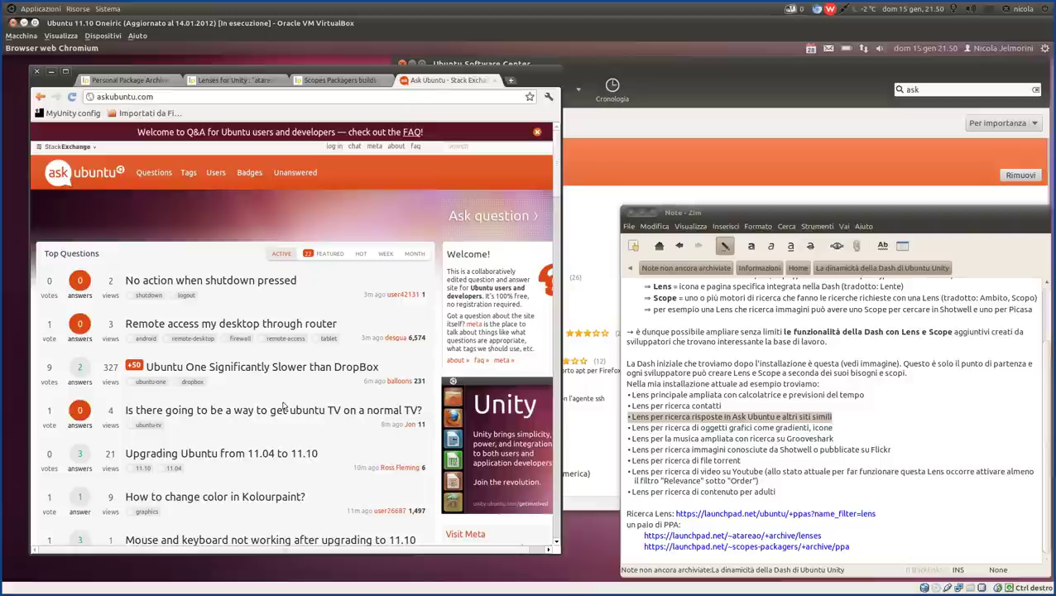
- Look over the Top Questions list on the Ask Ubuntu home page and dismiss the welcome banner
{"action": "scroll", "coordinate": [303, 398], "scroll_direction": "down", "scroll_amount": 3}
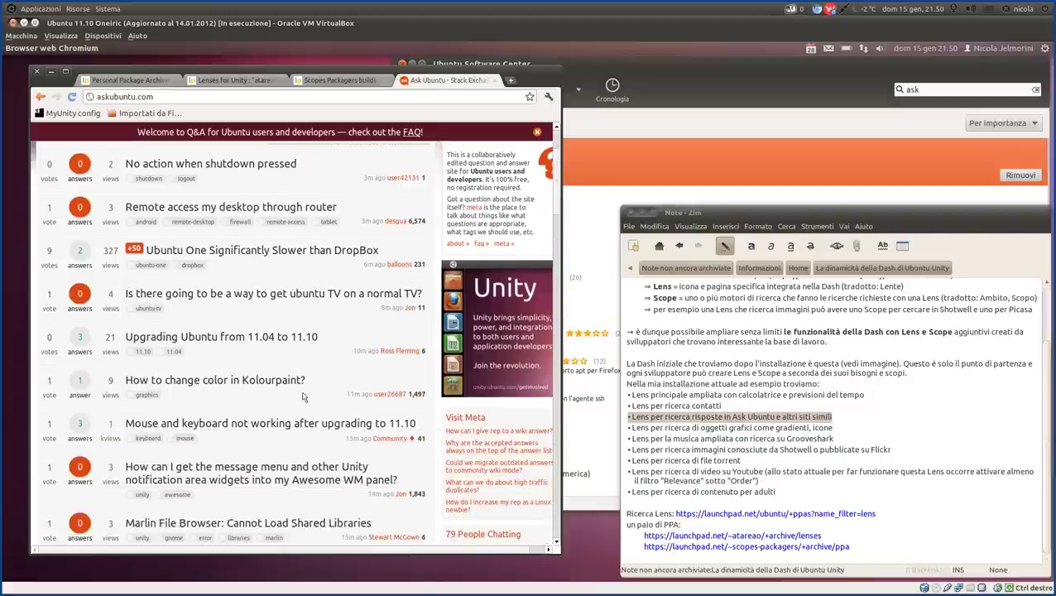
{"action": "scroll", "coordinate": [303, 398], "scroll_direction": "down", "scroll_amount": 2}
{"action": "scroll", "coordinate": [303, 398], "scroll_direction": "up", "scroll_amount": 5}
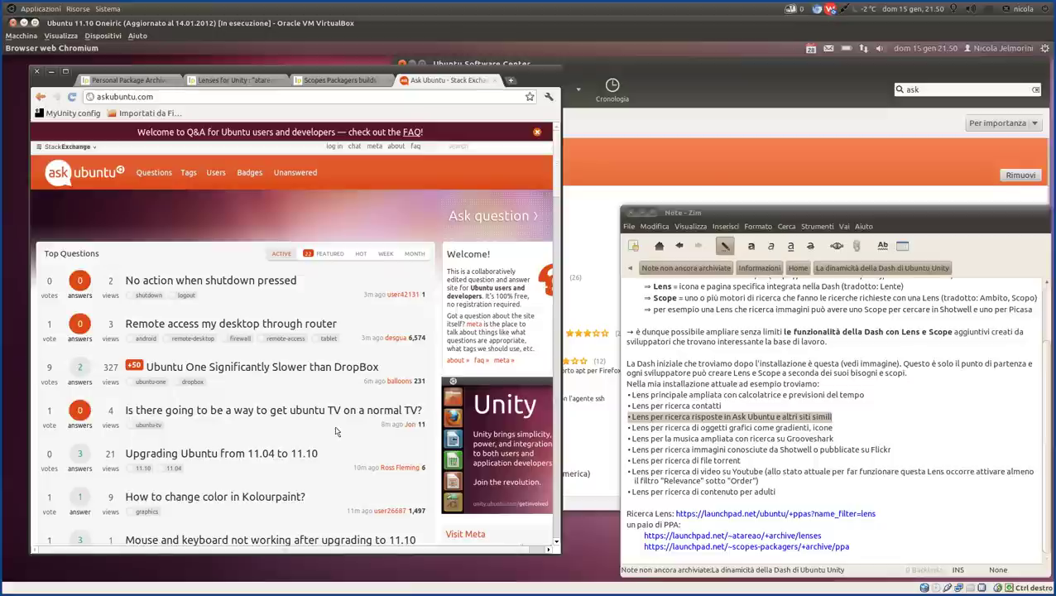
{"action": "left_click", "coordinate": [537, 135]}
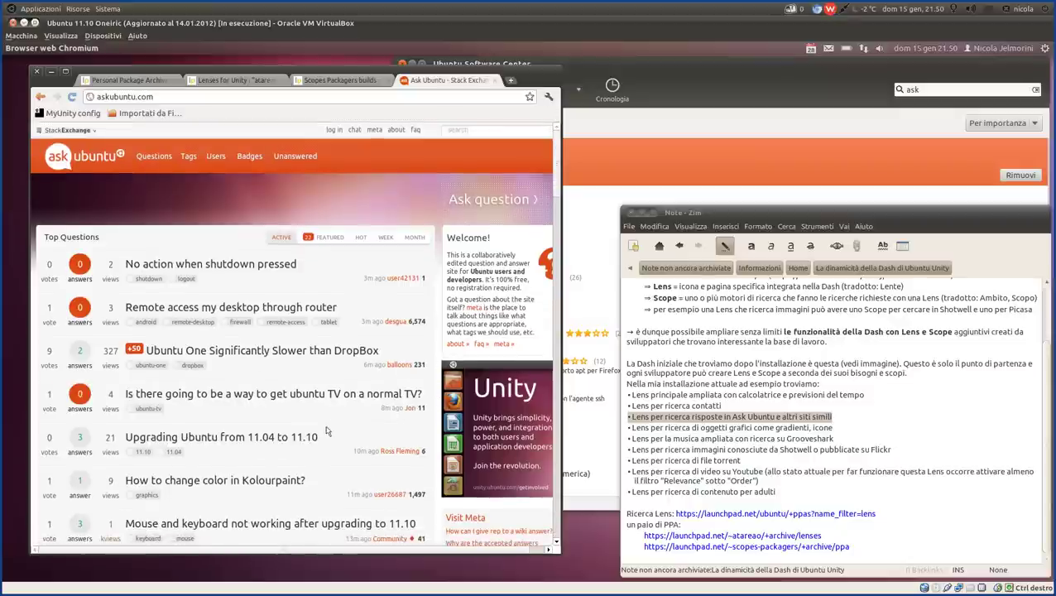
- Review the questions' votes and answers, and load "Ubuntu One Significantly Slower than DropBox" in a background tab
{"action": "scroll", "coordinate": [286, 428], "scroll_direction": "down", "scroll_amount": 3}
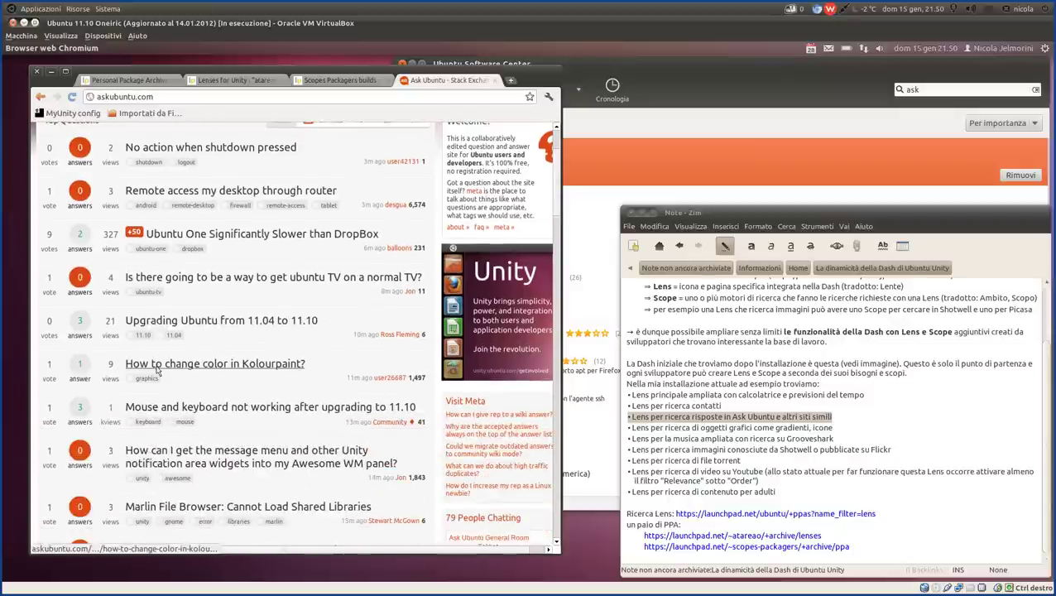
{"action": "scroll", "coordinate": [157, 371], "scroll_direction": "up", "scroll_amount": 2}
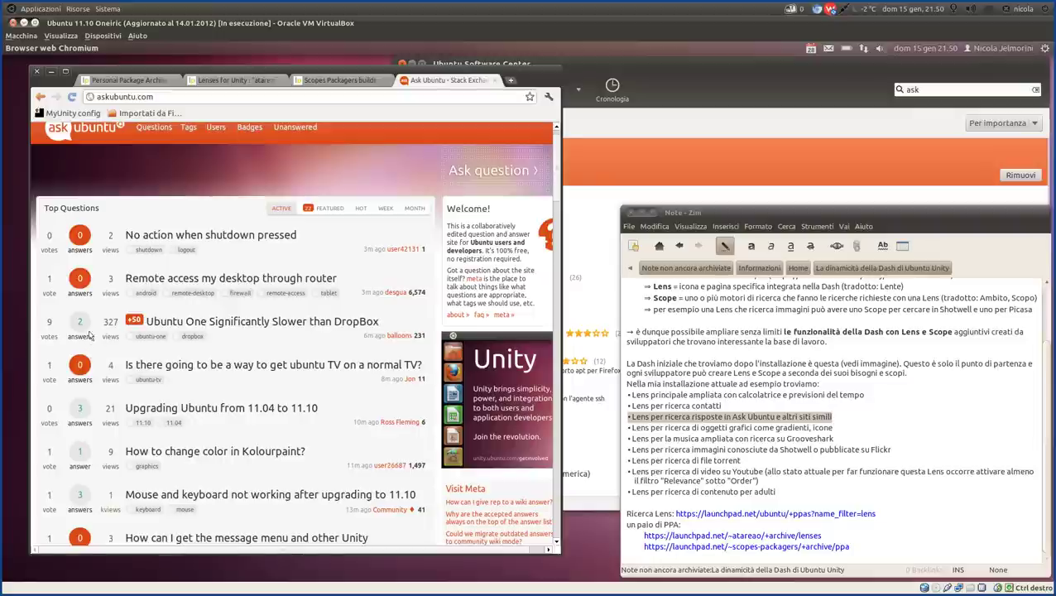
{"action": "scroll", "coordinate": [299, 427], "scroll_direction": "down", "scroll_amount": 1}
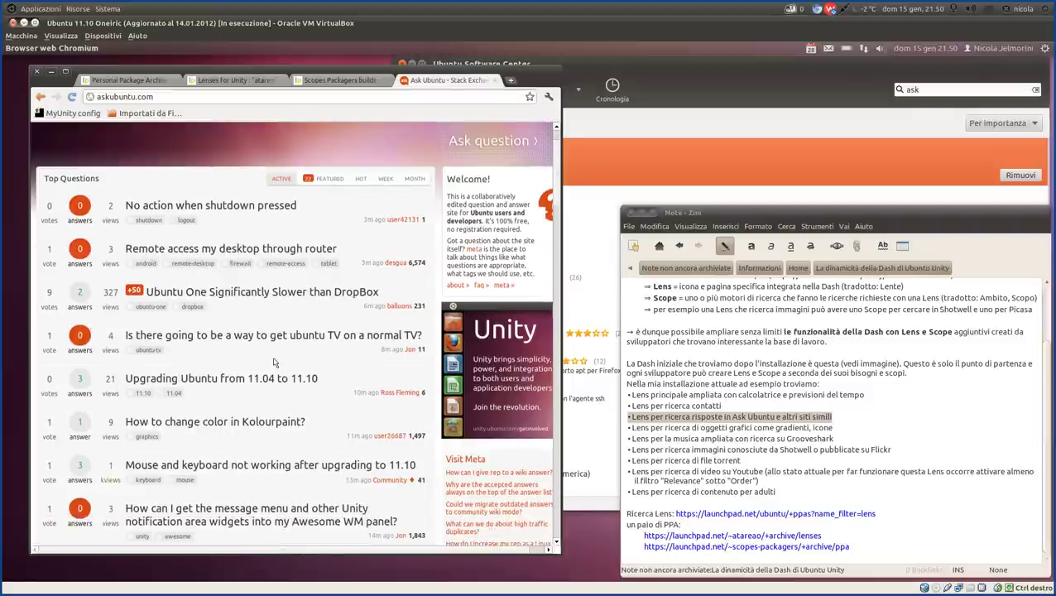
{"action": "scroll", "coordinate": [275, 362], "scroll_direction": "down", "scroll_amount": 4}
{"action": "scroll", "coordinate": [274, 362], "scroll_direction": "up", "scroll_amount": 5}
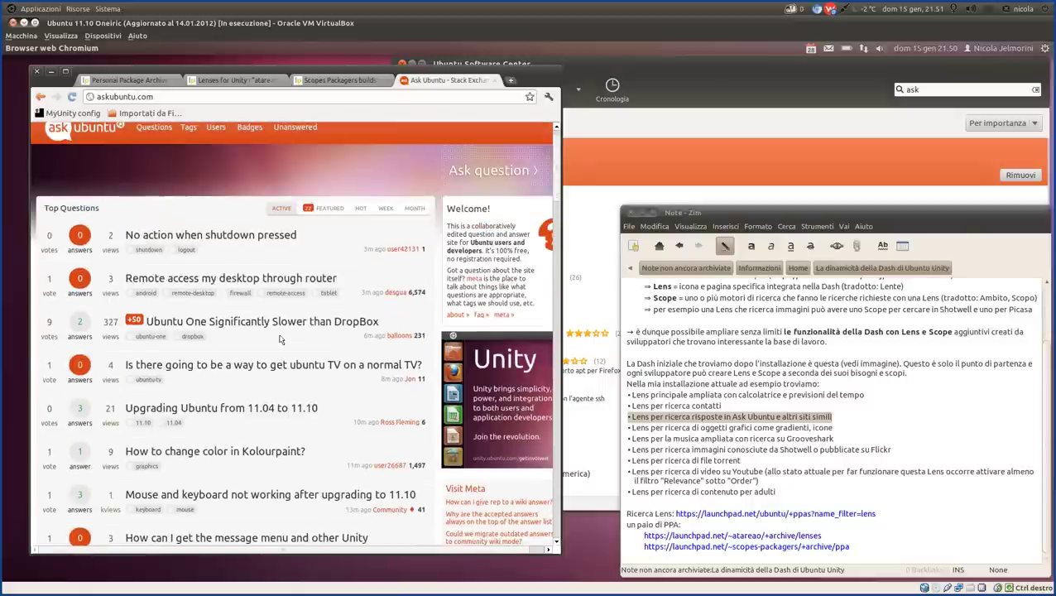
{"action": "mouse_move", "coordinate": [282, 326]}
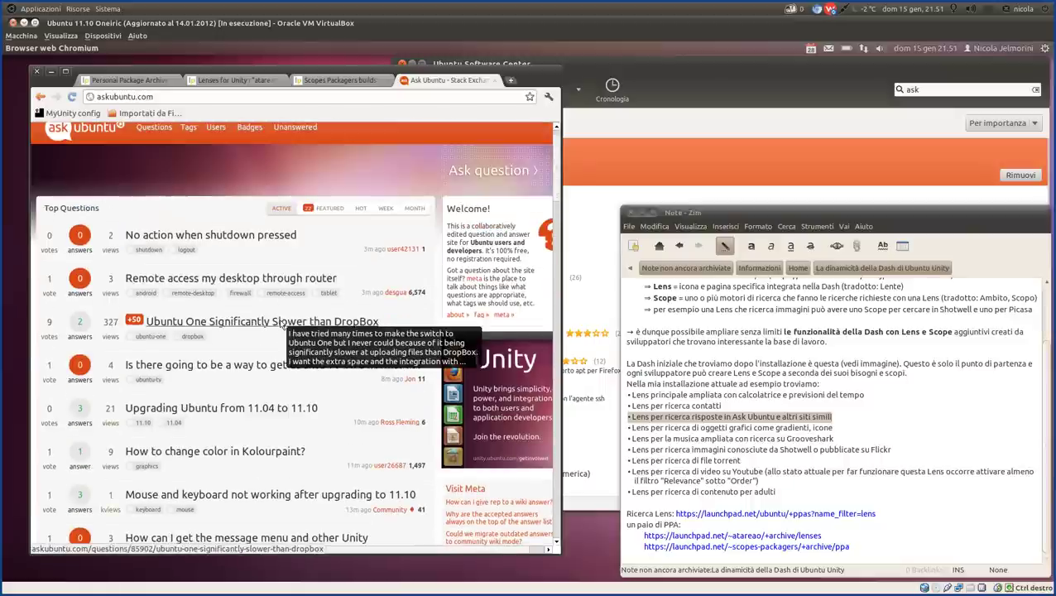
{"action": "scroll", "coordinate": [282, 325], "scroll_direction": "up", "scroll_amount": 1}
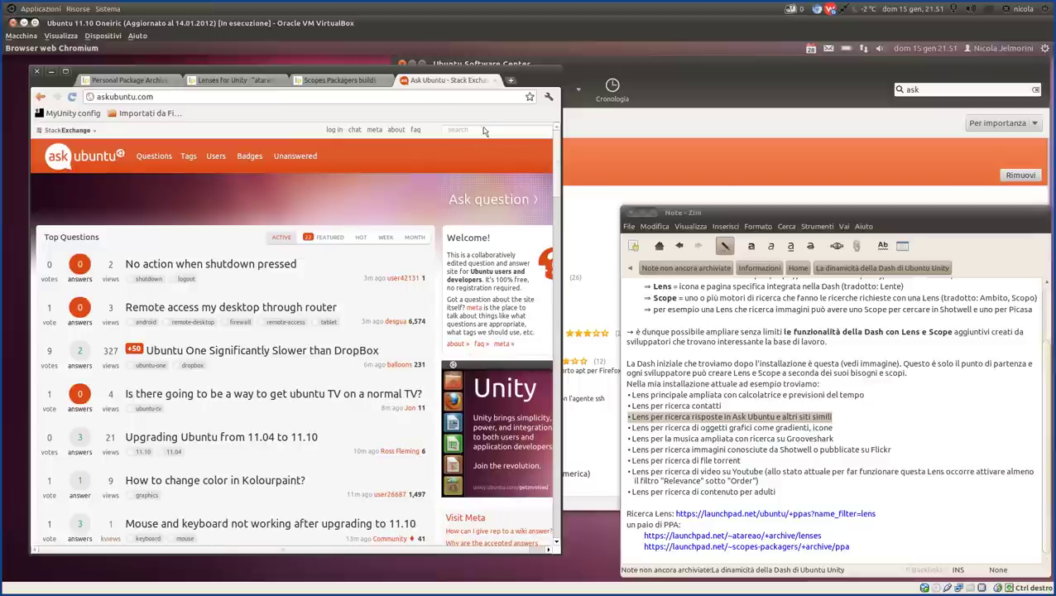
{"action": "middle_click", "coordinate": [269, 351]}
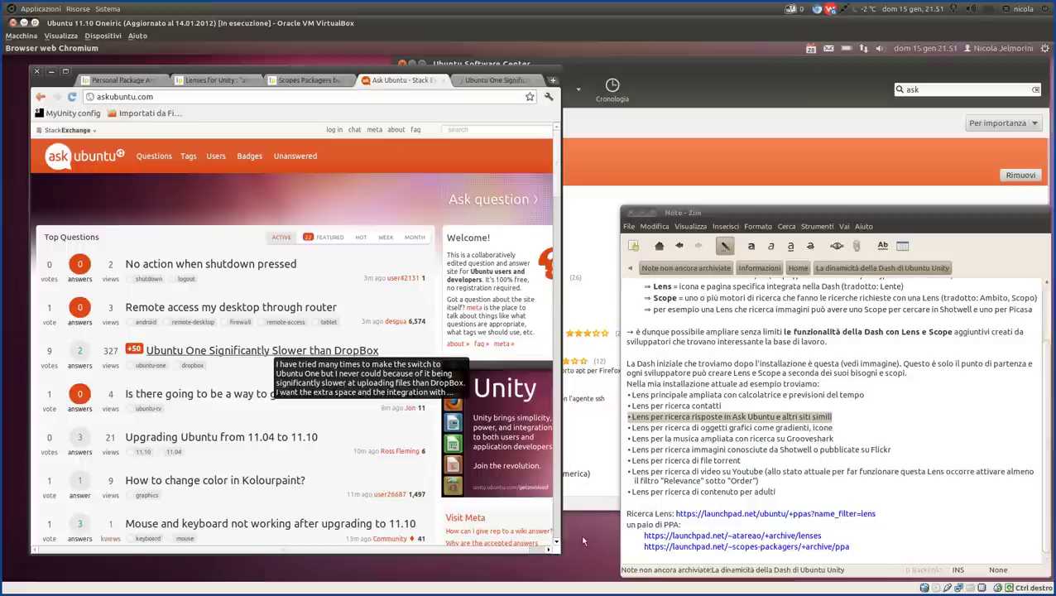
- Leave the browser workspace and return to the empty workspace above it
{"action": "key", "text": "super+s"}
{"action": "key", "text": "super+s"}
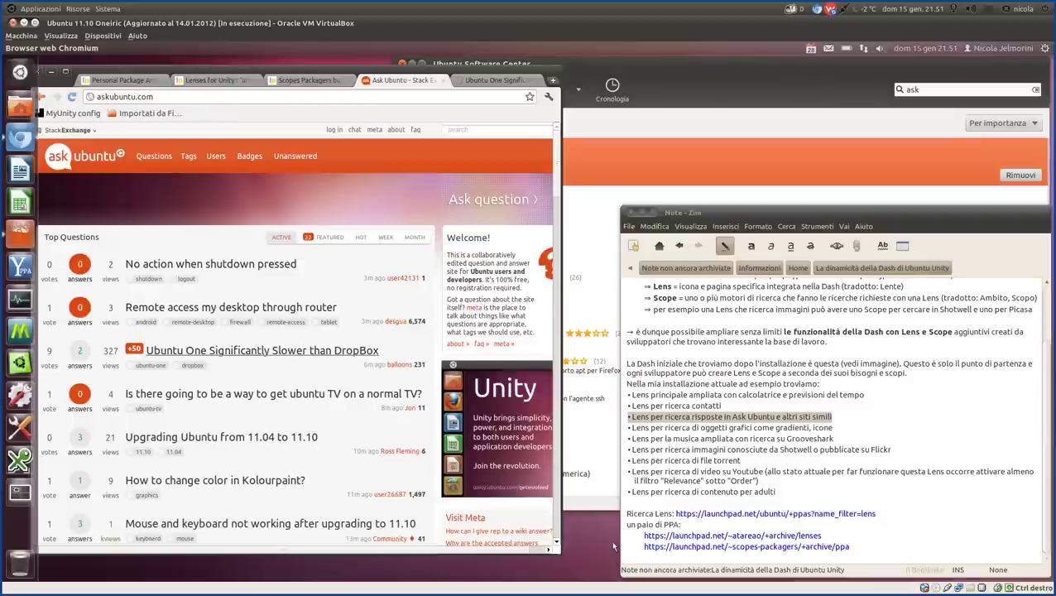
{"action": "key", "text": "super+s"}
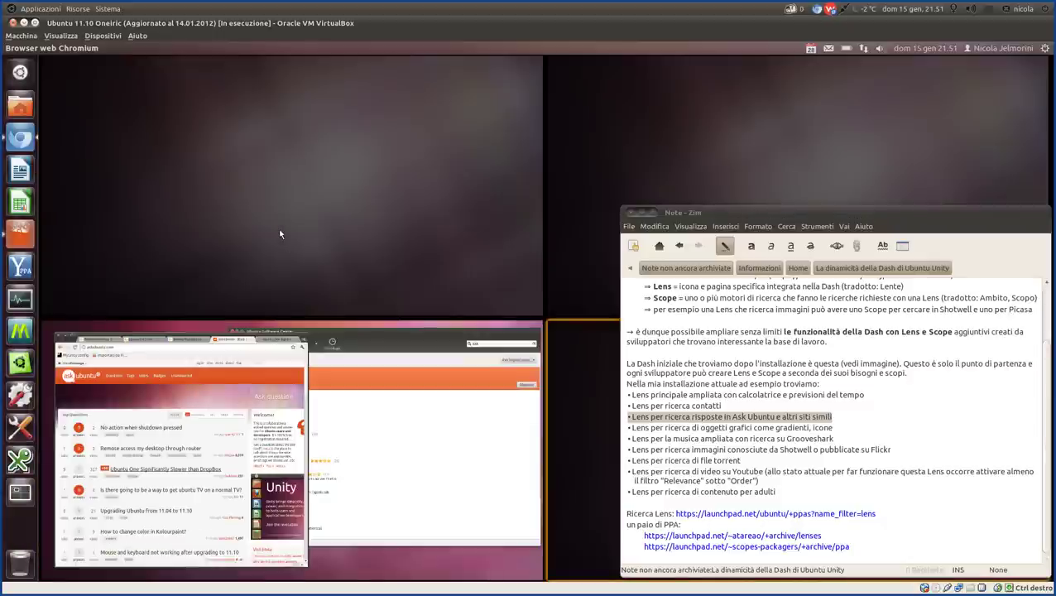
{"action": "key", "text": "super+s"}
{"action": "key", "text": "ctrl+alt+Up"}
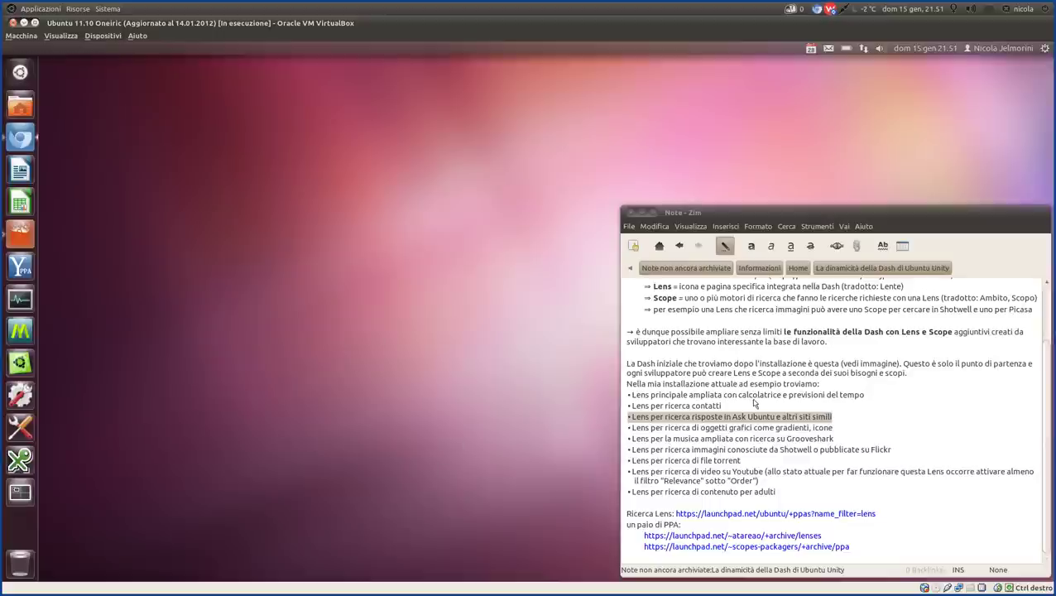
- Highlight the note's line on the Lens for graphic objects such as gradients and icons
{"action": "left_click", "coordinate": [770, 418]}
{"action": "left_click_drag", "start_coordinate": [832, 417], "coordinate": [604, 420]}
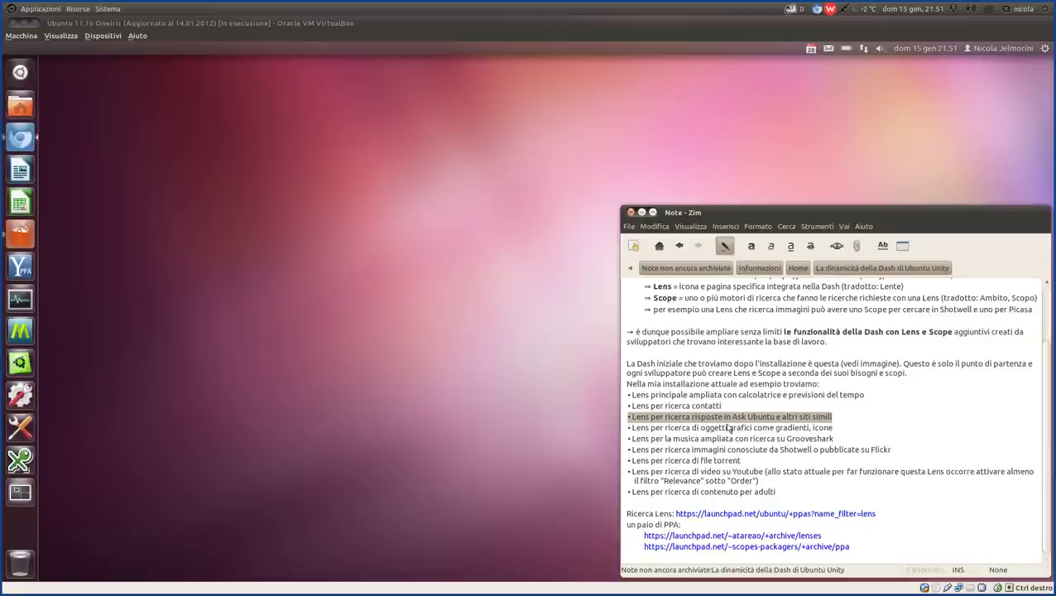
{"action": "left_click_drag", "start_coordinate": [838, 430], "coordinate": [624, 429]}
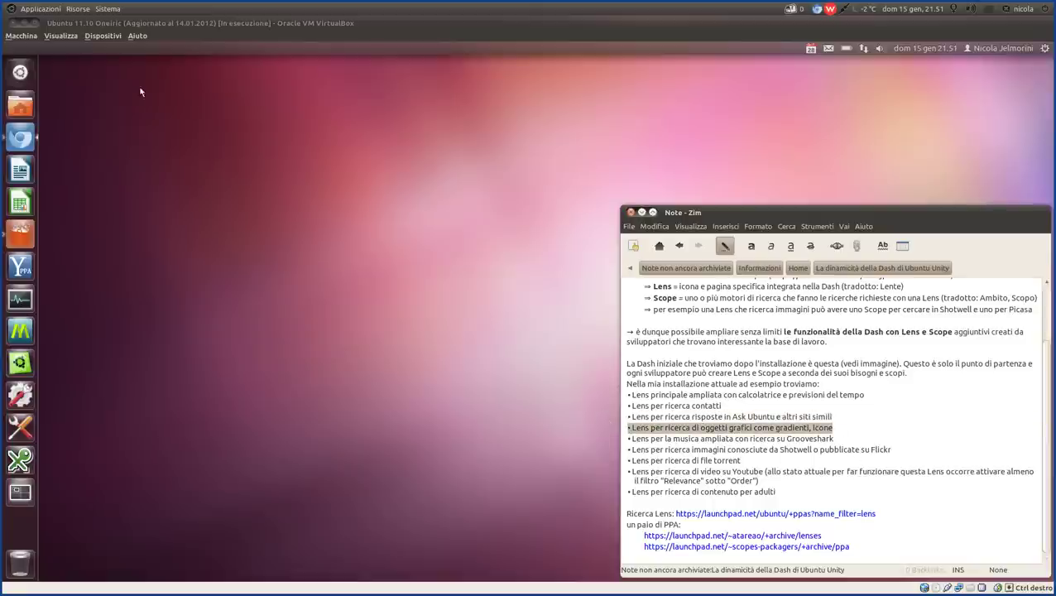
- Reopen the Dash and bring up the Ask Ubuntu Lens with its "restart compiz" search
{"action": "left_click", "coordinate": [20, 73]}
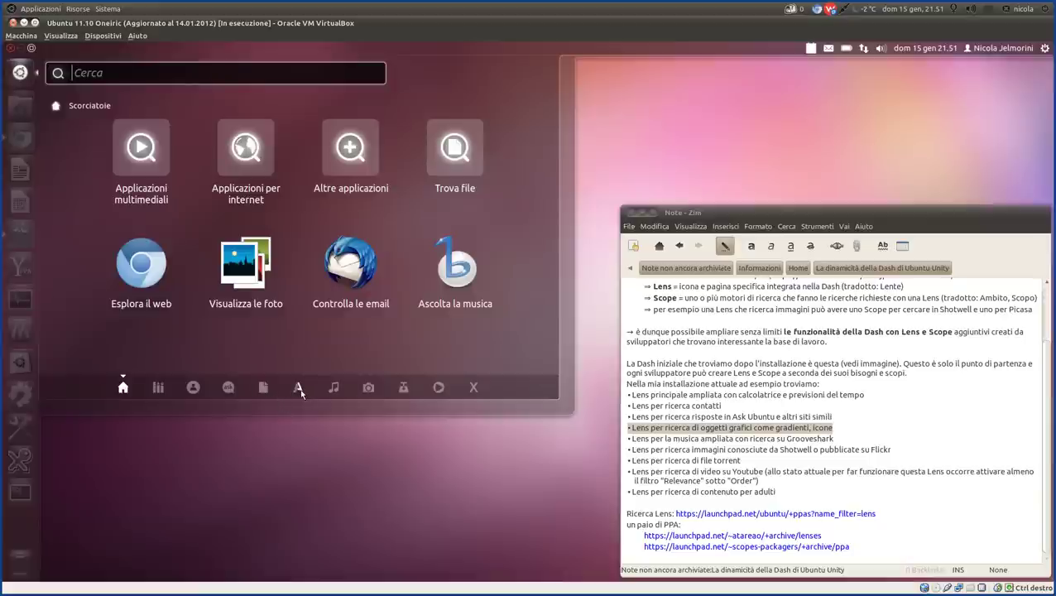
{"action": "left_click", "coordinate": [228, 387]}
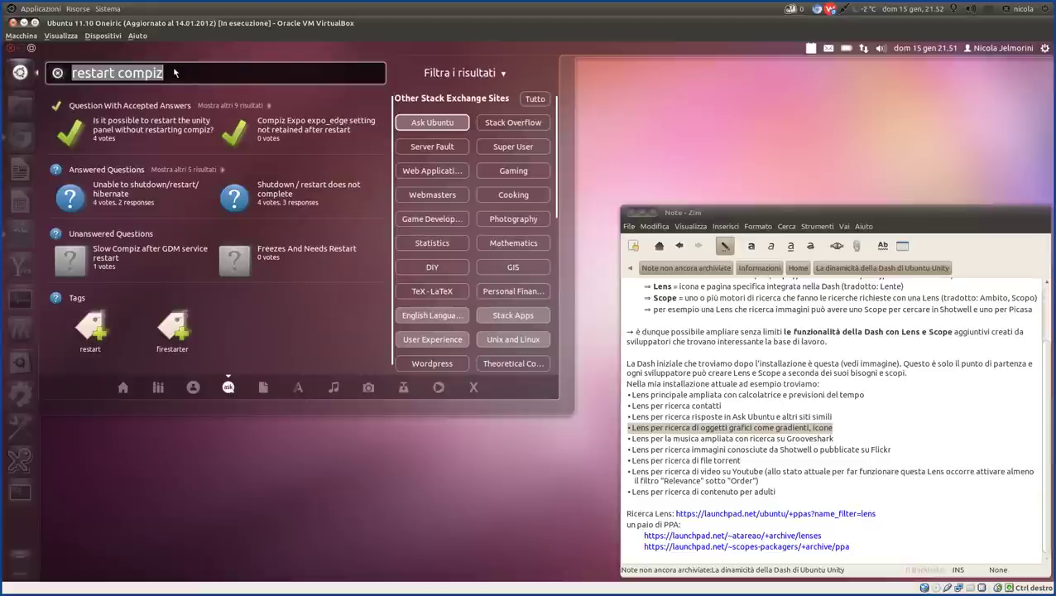
- Review the full list of questions with accepted answers for "restart compiz", and collapse it again
{"action": "left_click", "coordinate": [111, 76]}
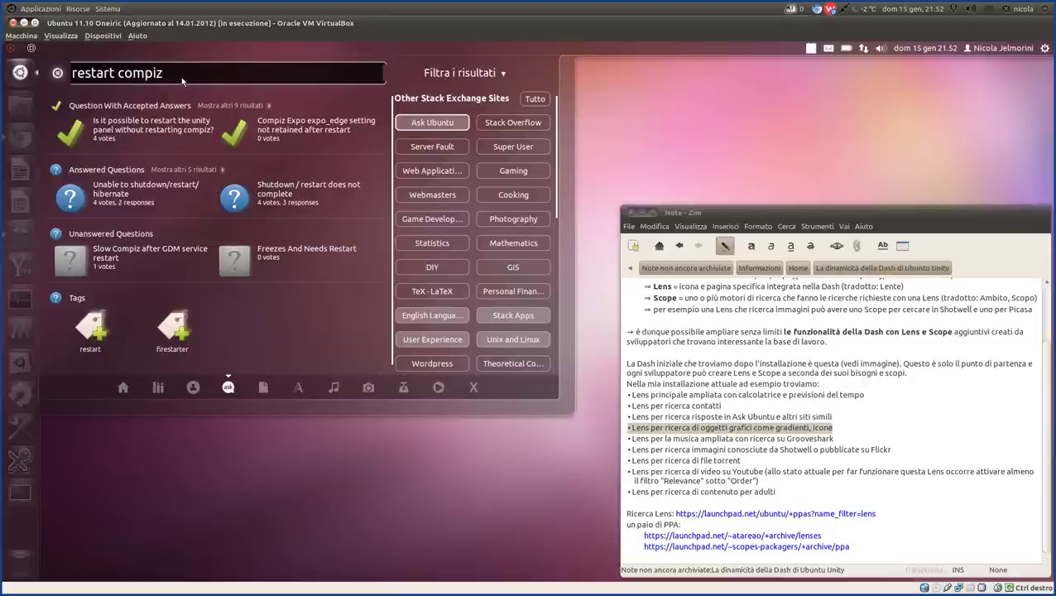
{"action": "left_click", "coordinate": [240, 106]}
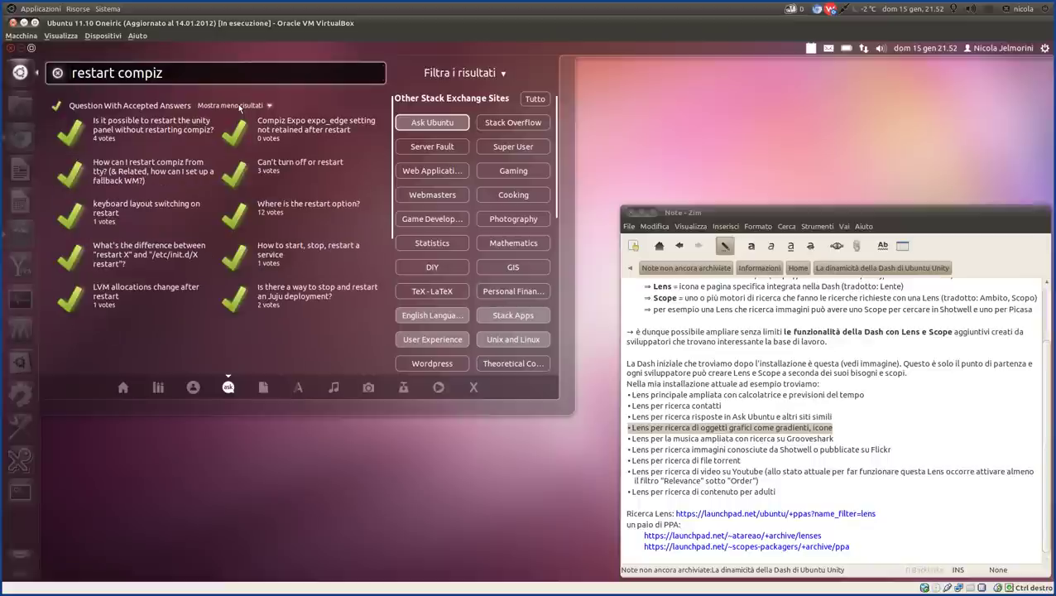
{"action": "left_click", "coordinate": [239, 106]}
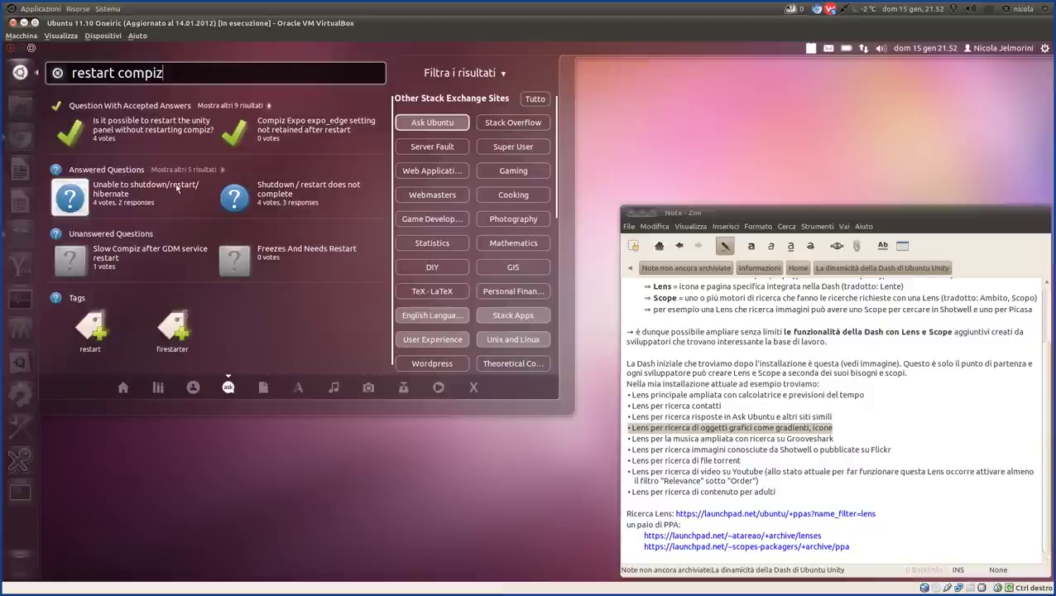
{"action": "mouse_move", "coordinate": [389, 591]}
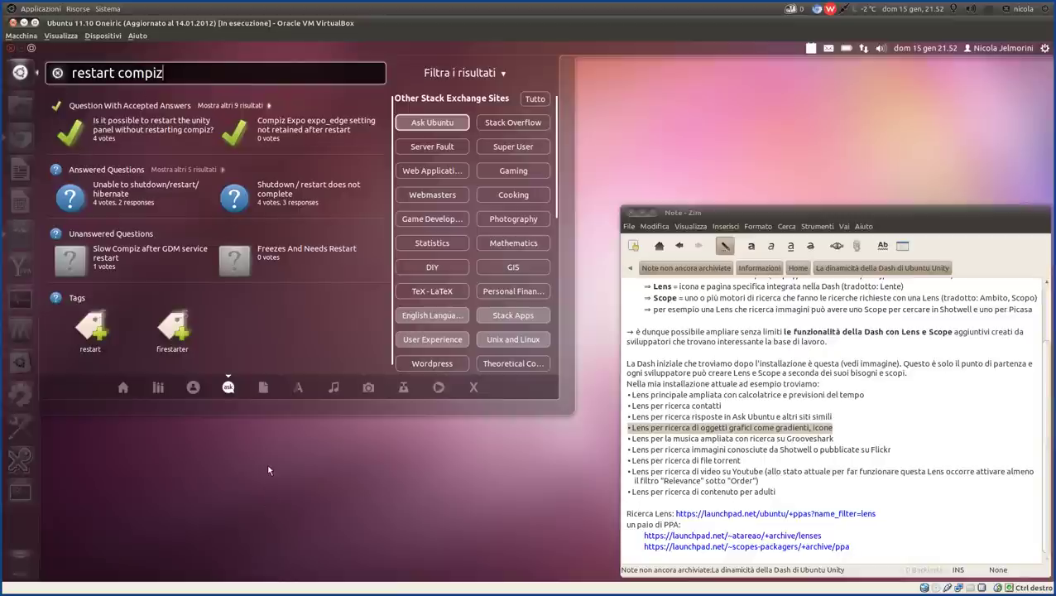
- Replace the Ask Ubuntu Lens search with "unity" and review the full list of questions with accepted answers
{"action": "key", "text": "BackSpace"}
{"action": "key", "text": "BackSpace"}
{"action": "key", "text": "BackSpace"}
{"action": "key", "text": "BackSpace"}
{"action": "key", "text": "BackSpace"}
{"action": "key", "text": "BackSpace"}
{"action": "key", "text": "BackSpace"}
{"action": "key", "text": "BackSpace"}
{"action": "key", "text": "BackSpace"}
{"action": "key", "text": "BackSpace"}
{"action": "key", "text": "BackSpace"}
{"action": "key", "text": "BackSpace"}
{"action": "key", "text": "BackSpace"}
{"action": "key", "text": "BackSpace"}
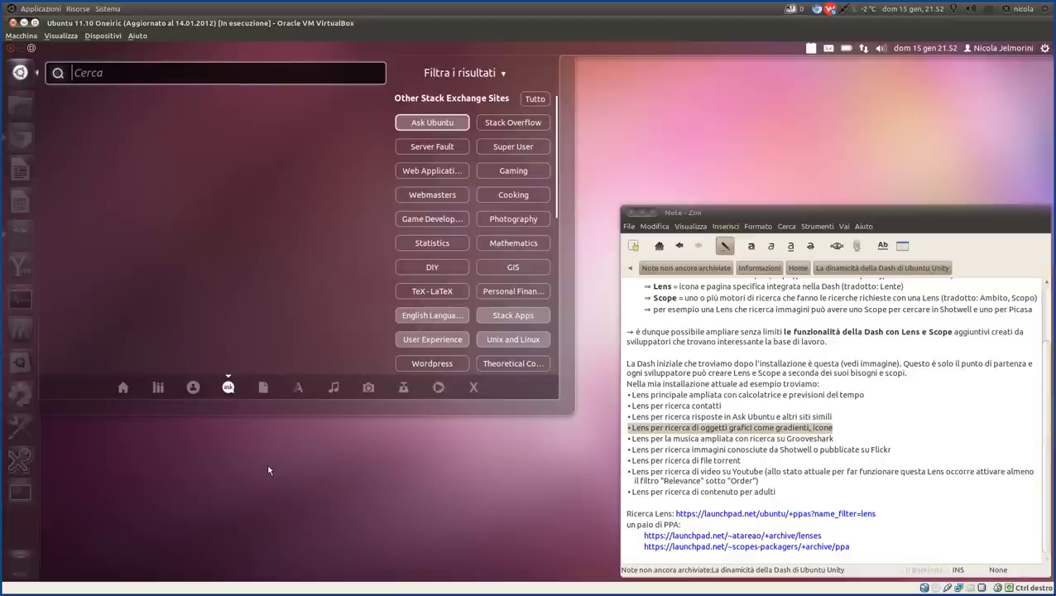
{"action": "type", "text": "unity"}
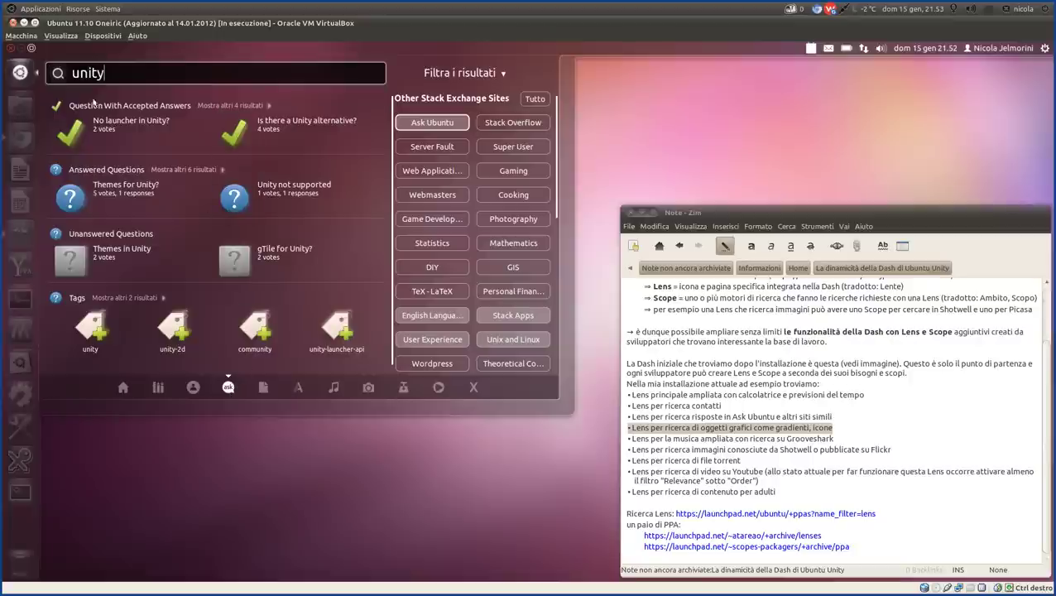
{"action": "left_click", "coordinate": [219, 106]}
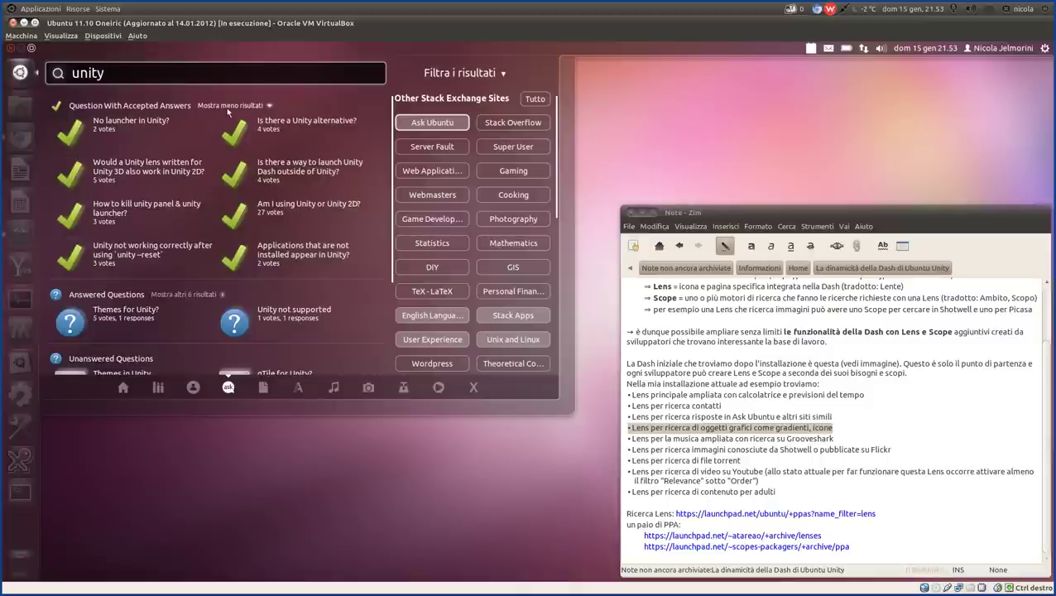
{"action": "left_click", "coordinate": [229, 110]}
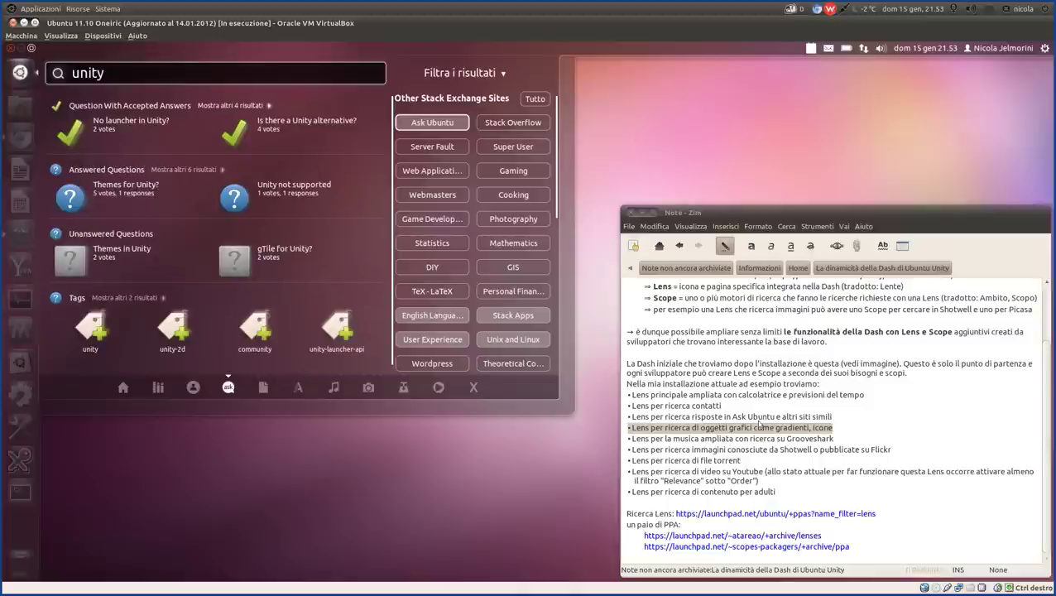
{"action": "left_click_drag", "start_coordinate": [838, 440], "coordinate": [626, 438]}
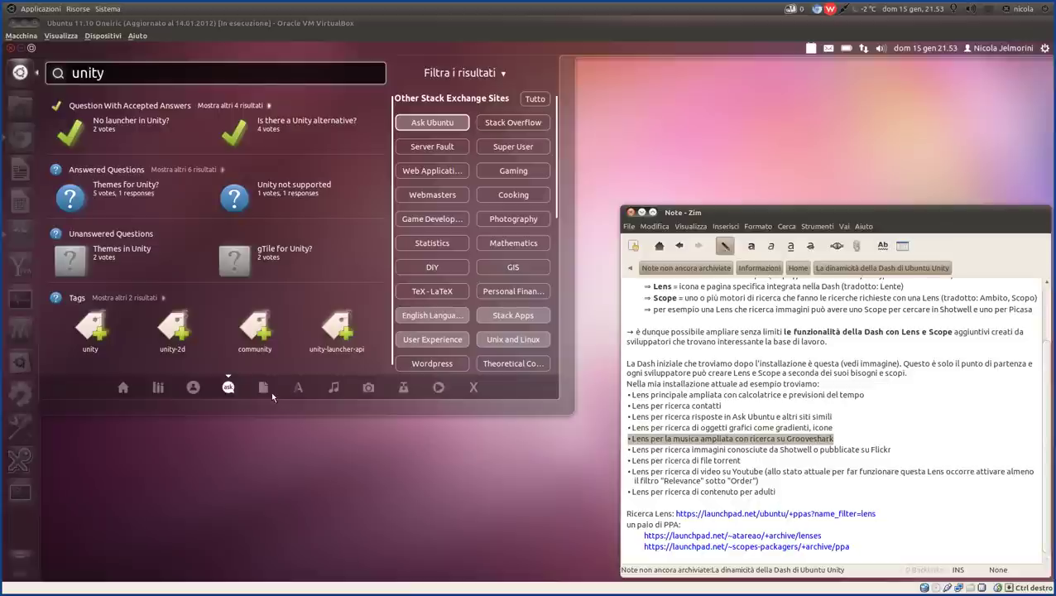
{"action": "left_click", "coordinate": [840, 427]}
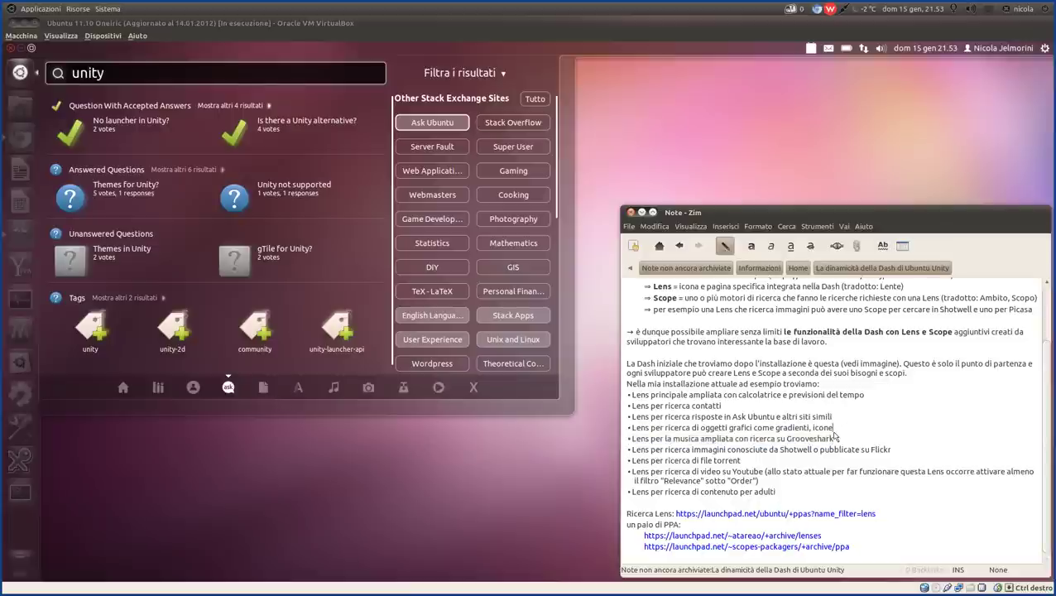
{"action": "left_click_drag", "start_coordinate": [838, 430], "coordinate": [609, 435]}
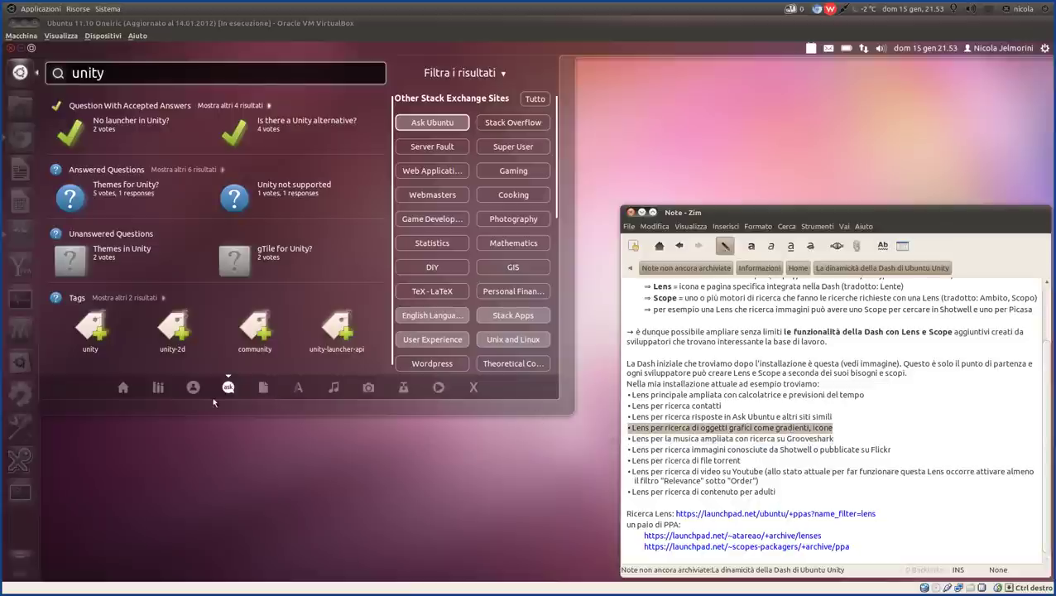
- Switch to the graphic objects Lens with its "disc" search and check its available asset filters
{"action": "left_click", "coordinate": [263, 387]}
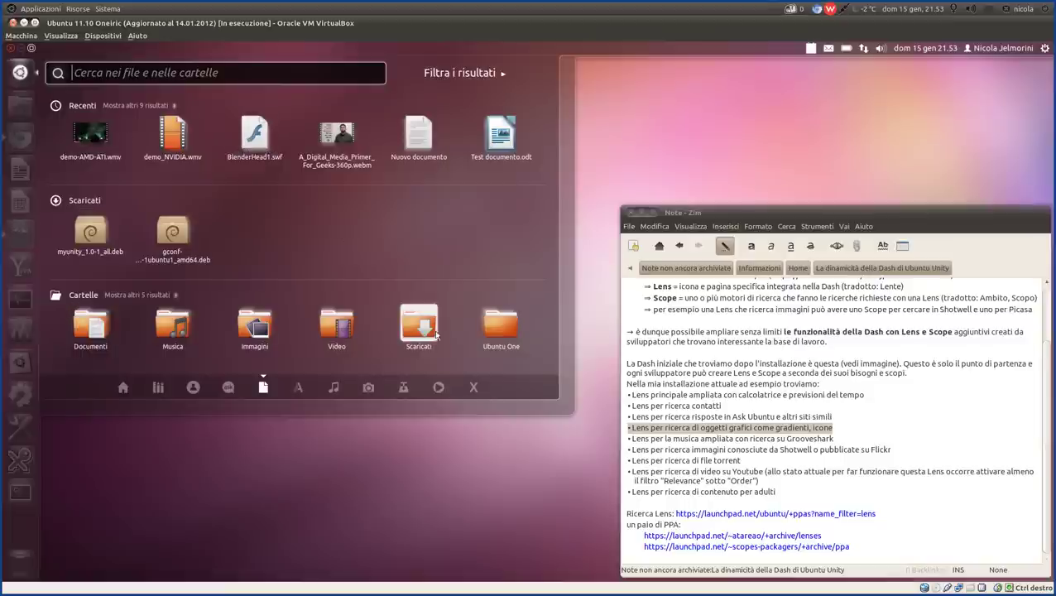
{"action": "left_click", "coordinate": [299, 387]}
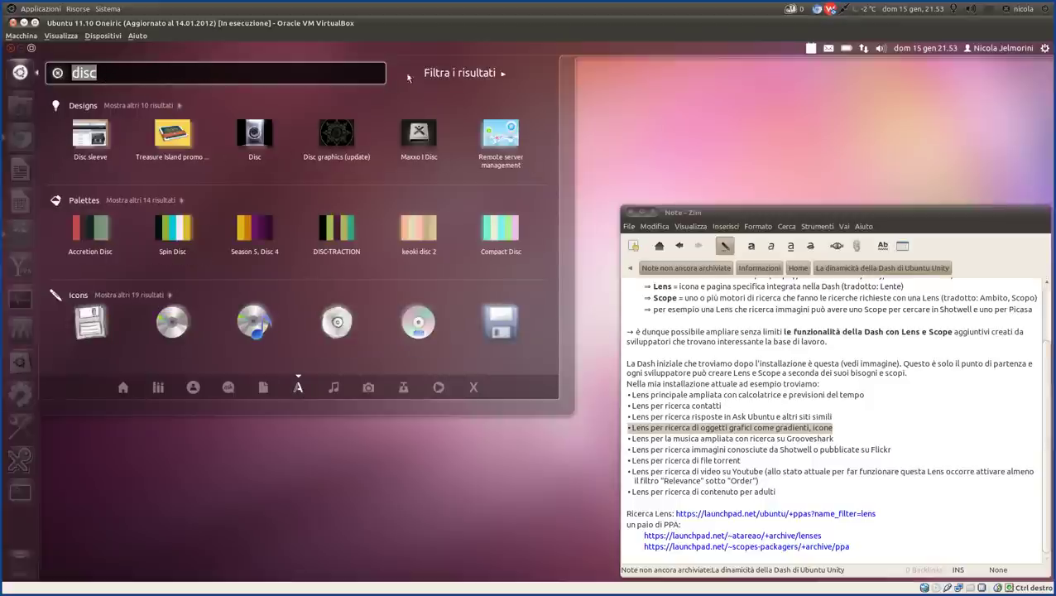
{"action": "left_click", "coordinate": [488, 74]}
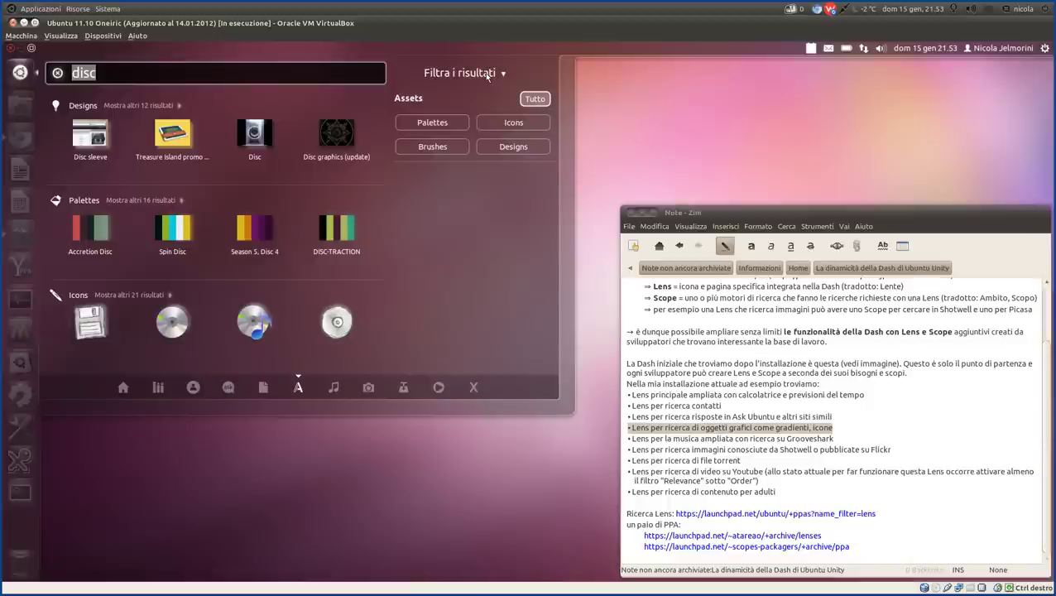
{"action": "left_click", "coordinate": [487, 75]}
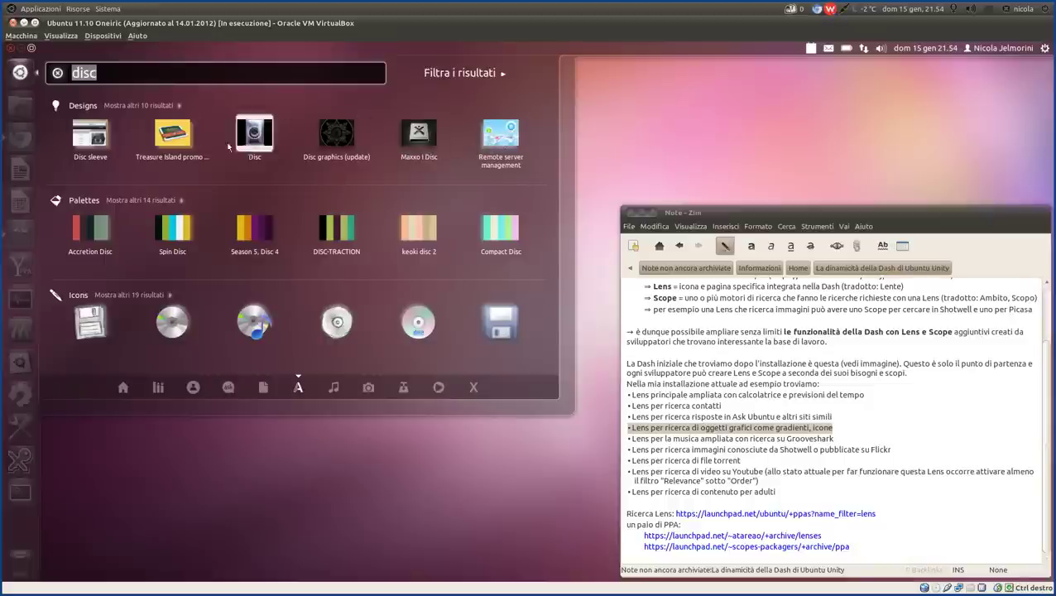
- Expand the Palettes results for "disc", examine the full set of color palettes, and collapse the category again
{"action": "left_click", "coordinate": [149, 200]}
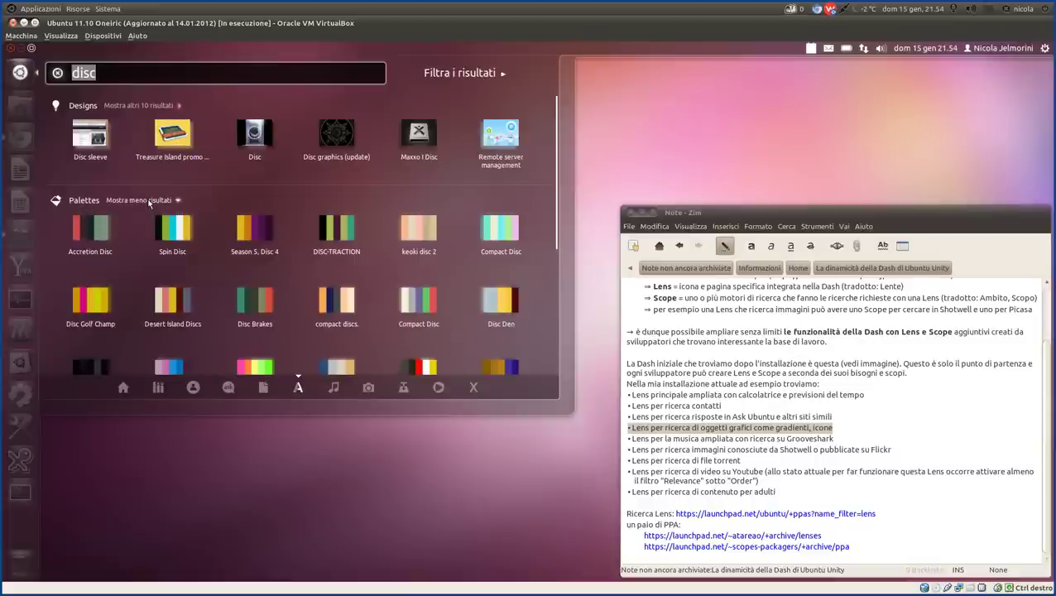
{"action": "left_click", "coordinate": [150, 201]}
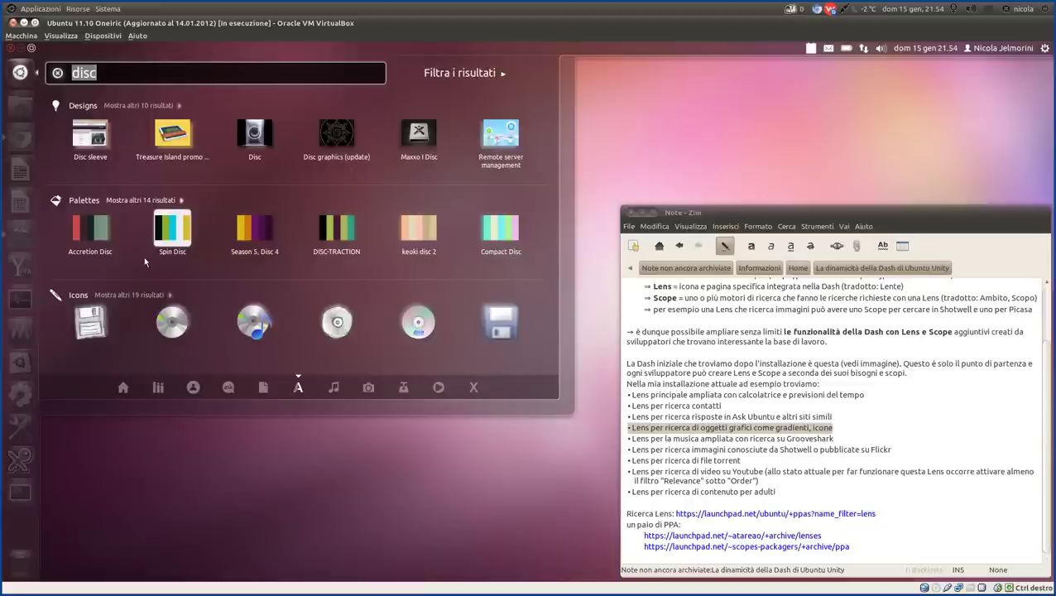
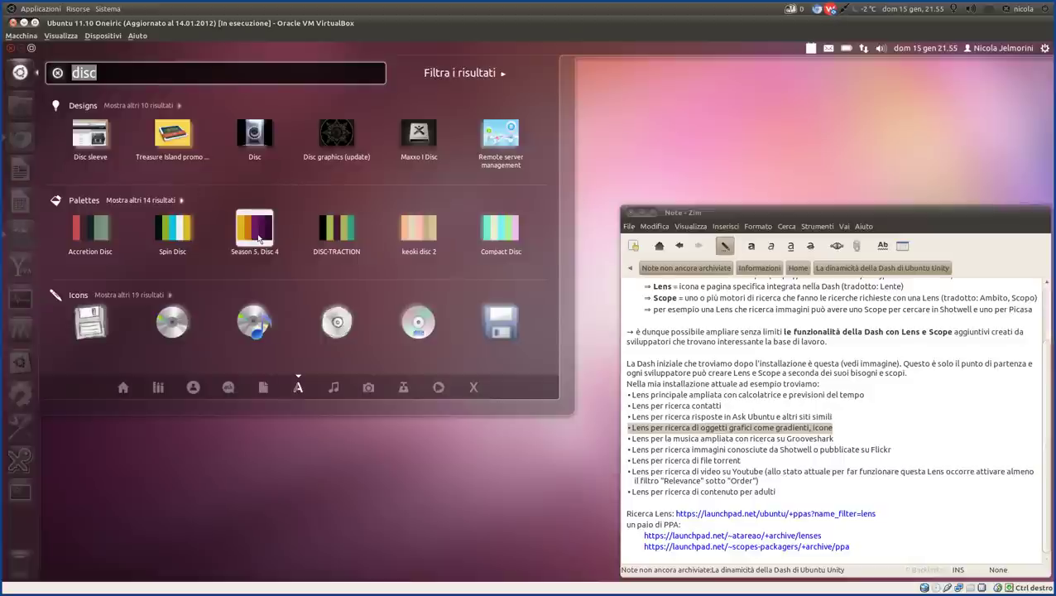
{"action": "left_click", "coordinate": [147, 200]}
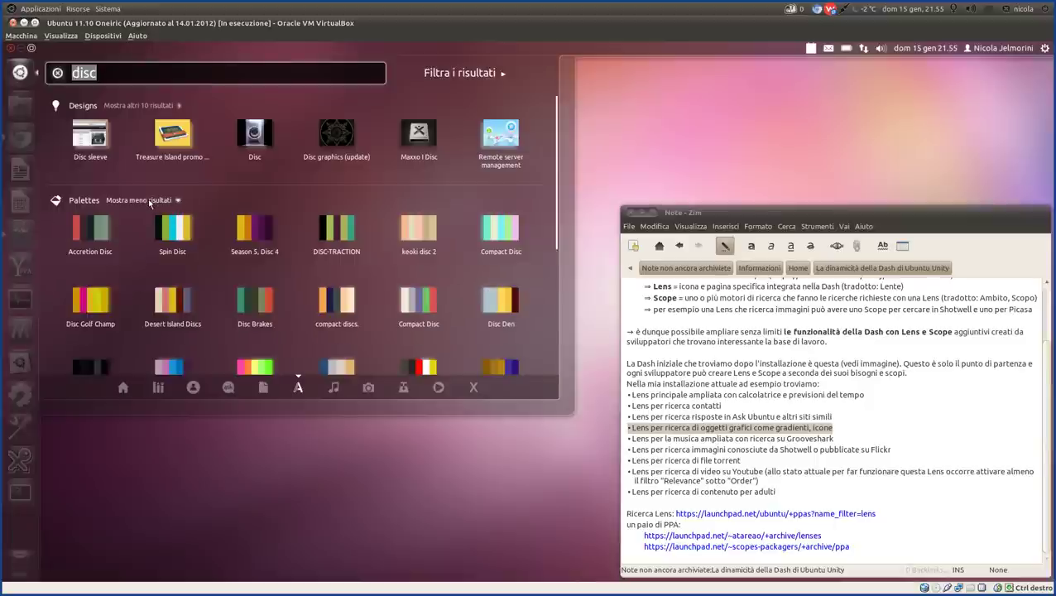
{"action": "left_click", "coordinate": [151, 201]}
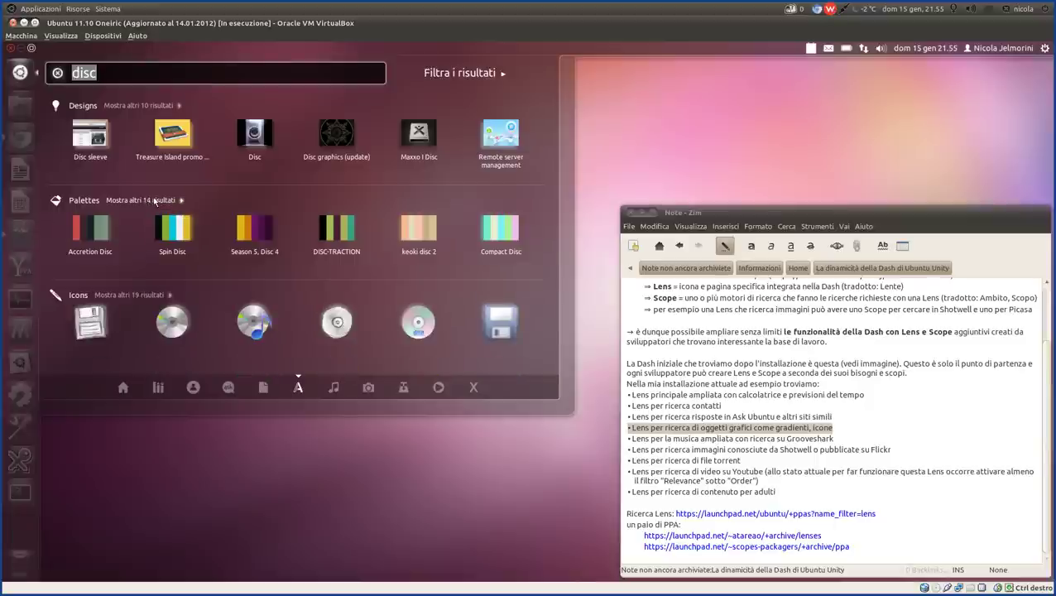
{"action": "left_click", "coordinate": [154, 201]}
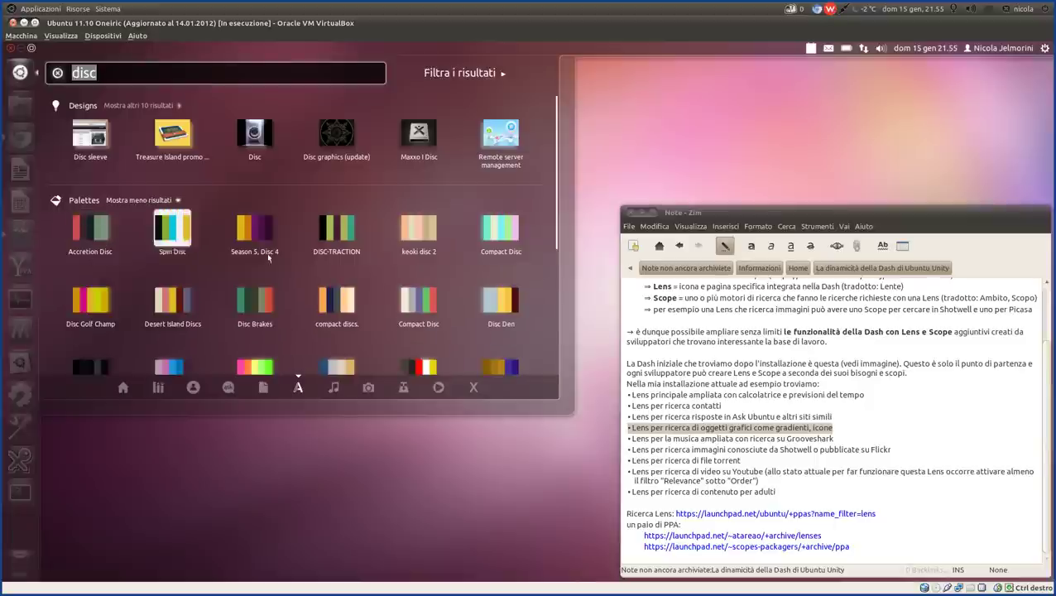
{"action": "scroll", "coordinate": [463, 290], "scroll_direction": "down", "scroll_amount": 1}
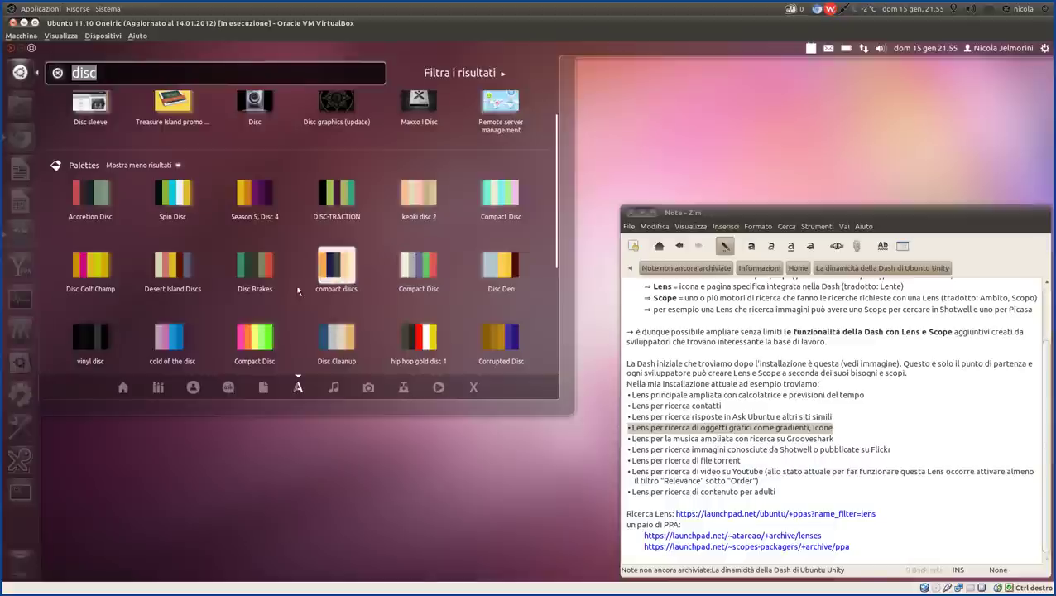
{"action": "scroll", "coordinate": [269, 294], "scroll_direction": "down", "scroll_amount": 2}
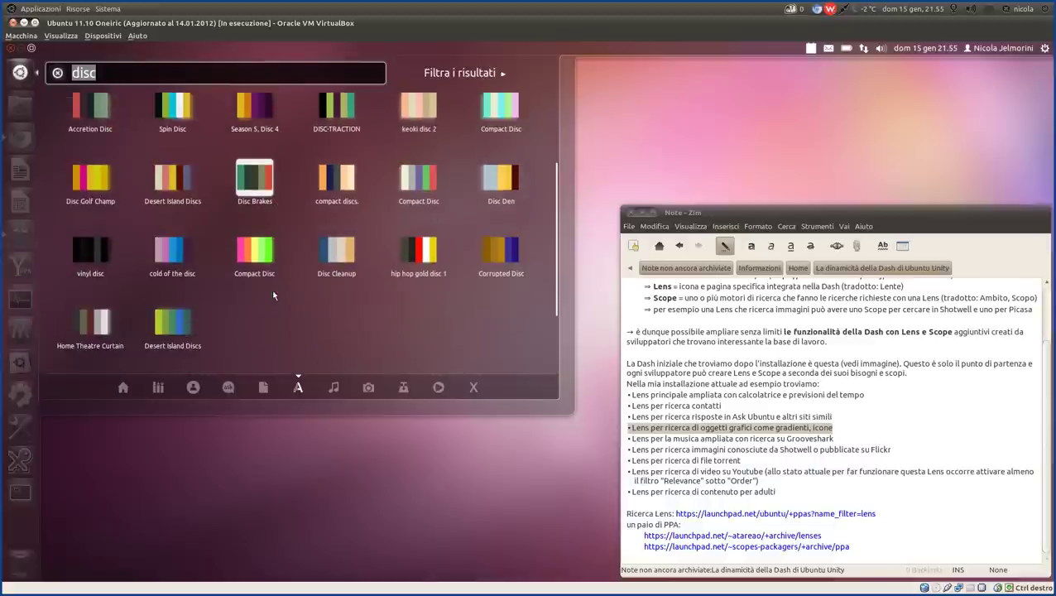
{"action": "scroll", "coordinate": [273, 295], "scroll_direction": "down", "scroll_amount": 1}
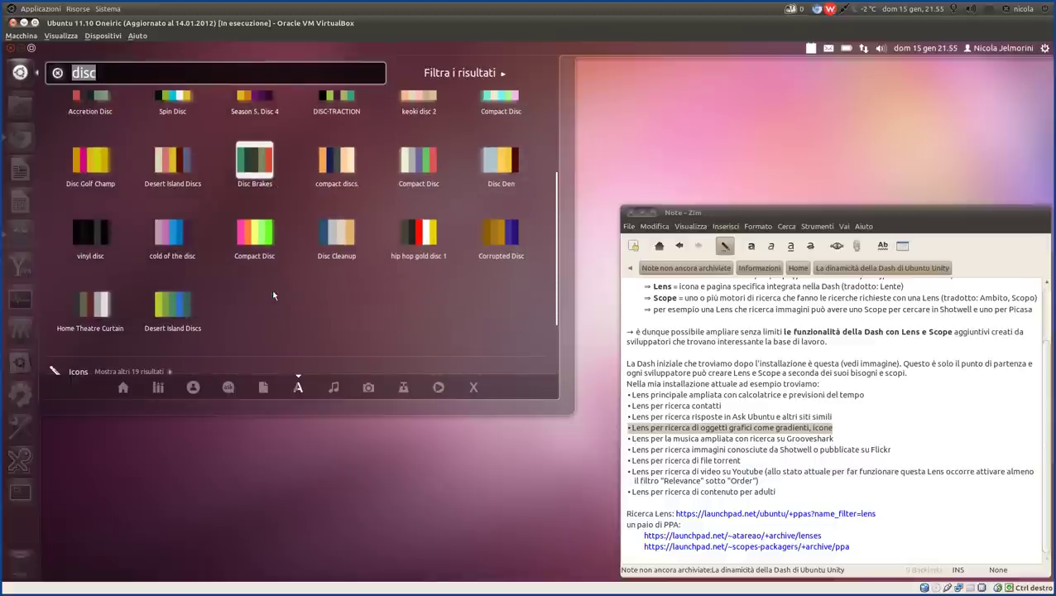
{"action": "scroll", "coordinate": [273, 294], "scroll_direction": "up", "scroll_amount": 3}
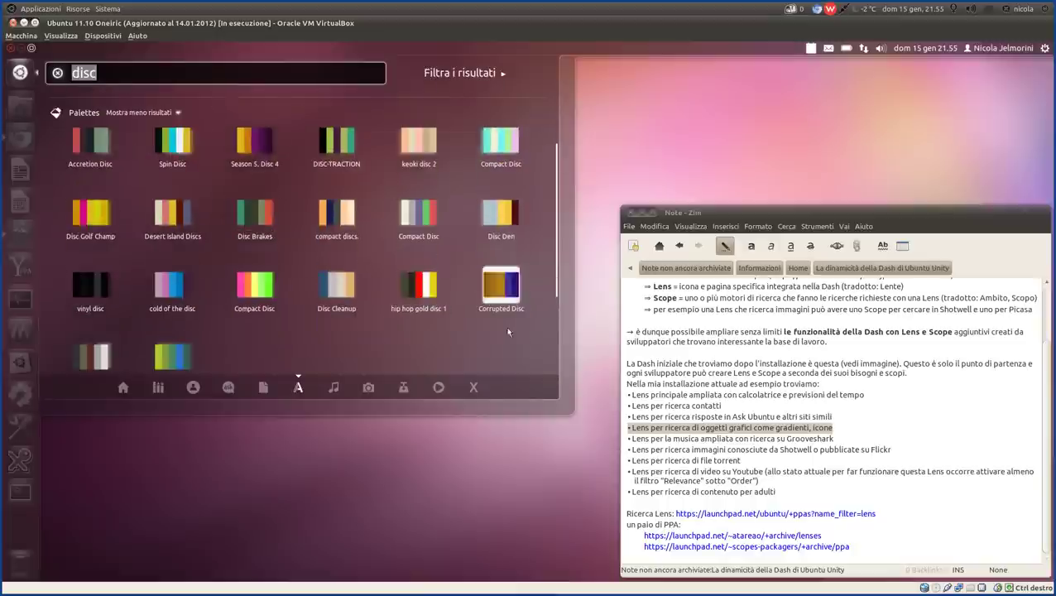
{"action": "left_click", "coordinate": [130, 182]}
- Expand the Icons results for "disc" and examine the disc icons through to the end of the list
{"action": "left_click", "coordinate": [135, 295]}
{"action": "scroll", "coordinate": [134, 295], "scroll_direction": "down", "scroll_amount": 3}
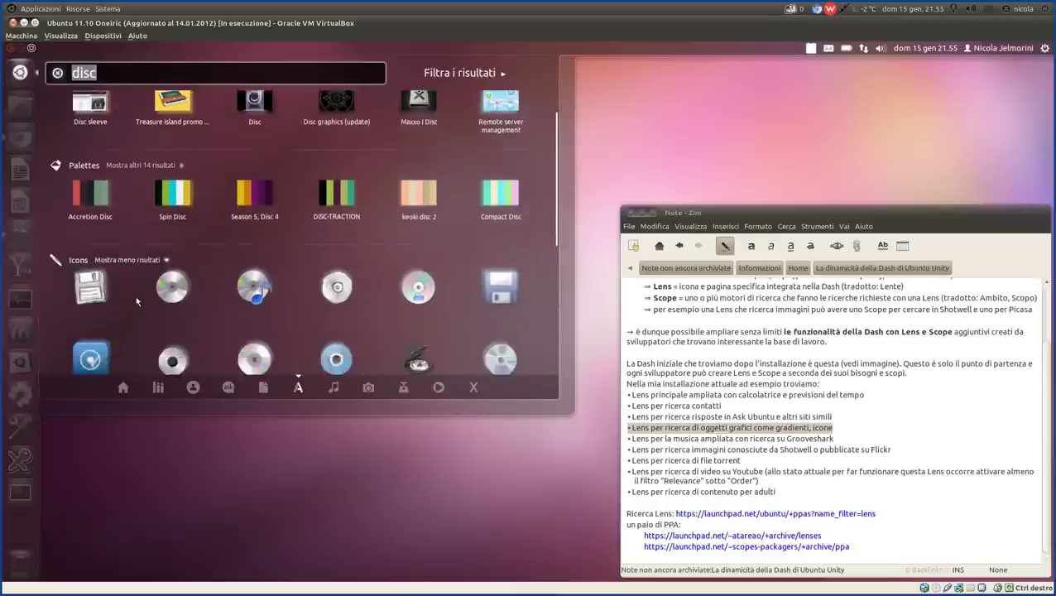
{"action": "scroll", "coordinate": [135, 282], "scroll_direction": "up", "scroll_amount": 3}
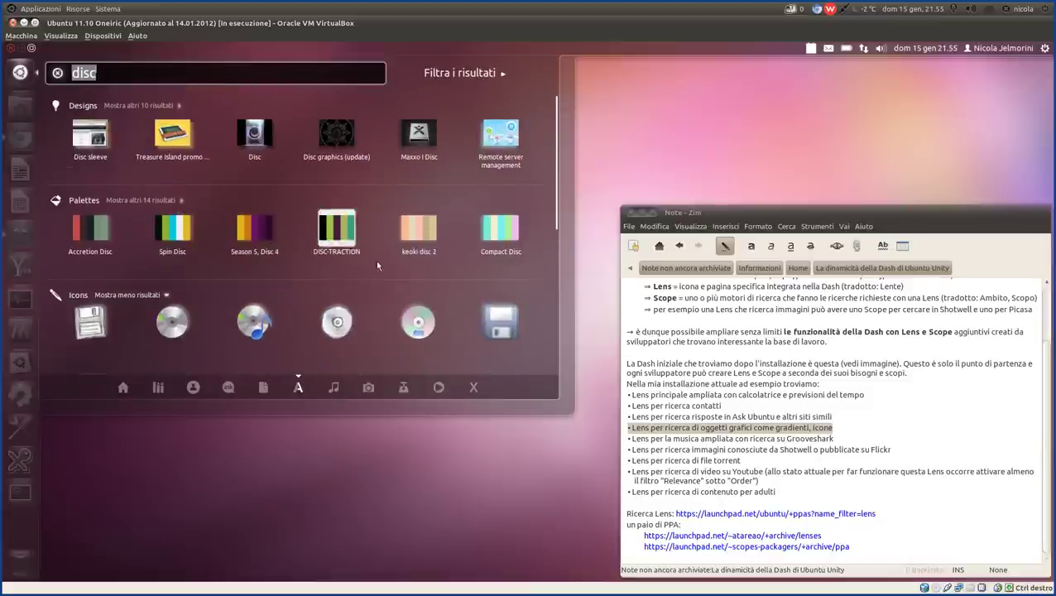
{"action": "scroll", "coordinate": [364, 224], "scroll_direction": "down", "scroll_amount": 2}
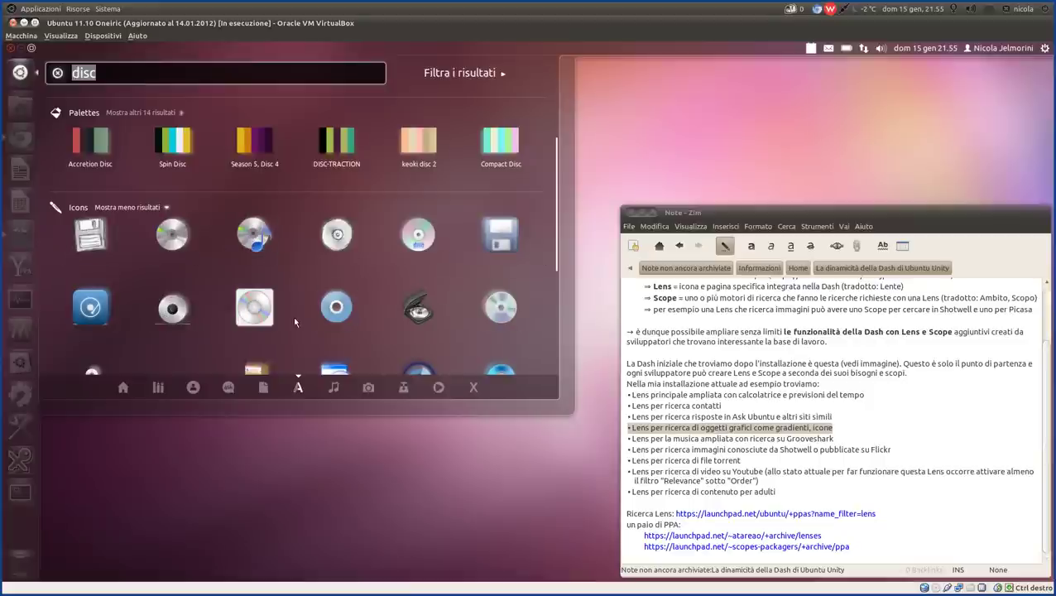
{"action": "scroll", "coordinate": [293, 318], "scroll_direction": "down", "scroll_amount": 4}
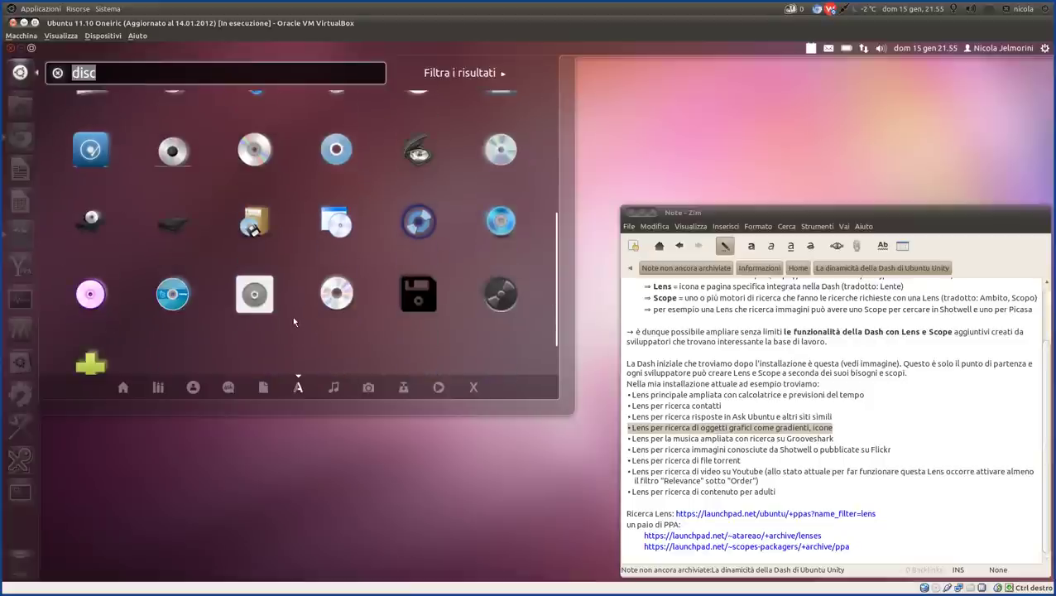
{"action": "scroll", "coordinate": [262, 258], "scroll_direction": "up", "scroll_amount": 3}
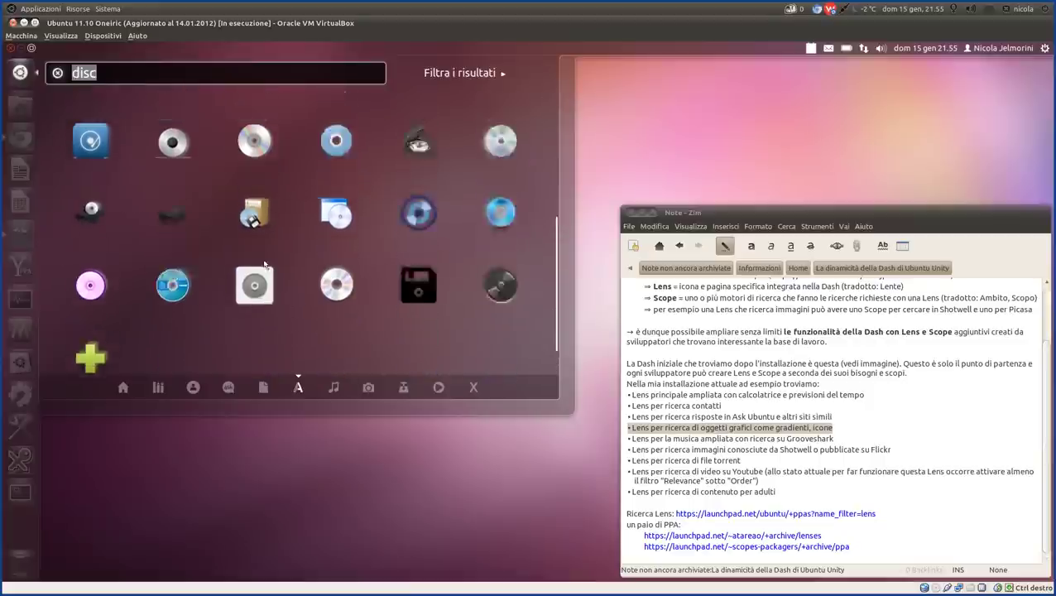
{"action": "scroll", "coordinate": [265, 264], "scroll_direction": "up", "scroll_amount": 1}
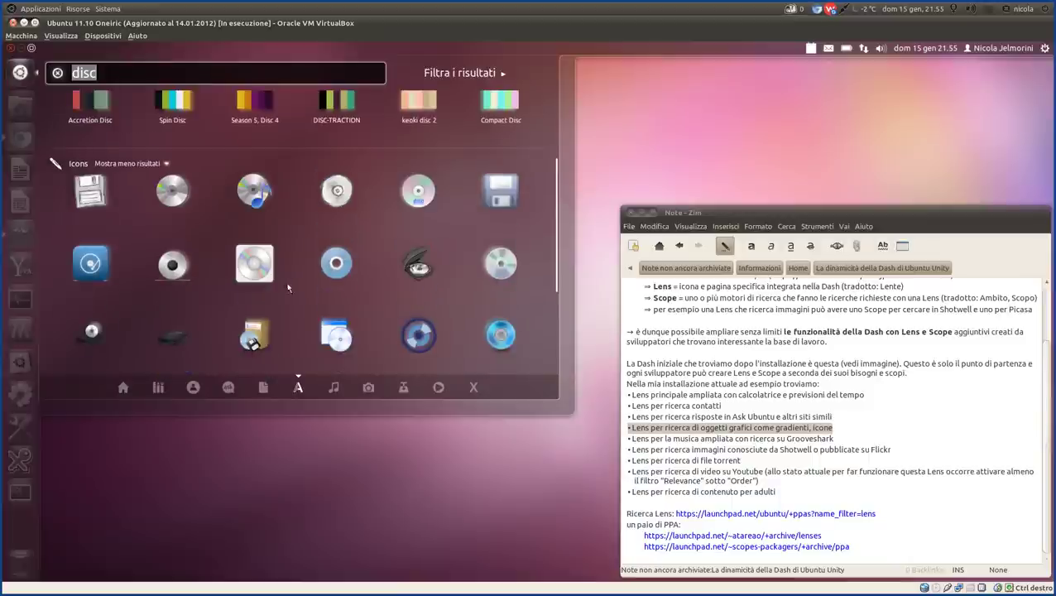
{"action": "scroll", "coordinate": [373, 278], "scroll_direction": "down", "scroll_amount": 4}
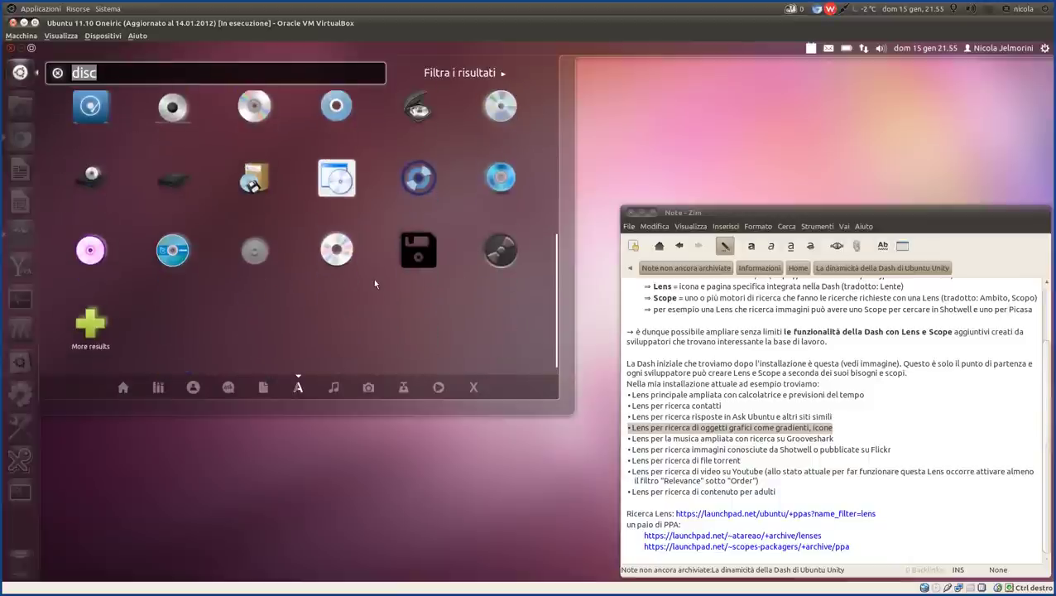
- Load more icon results for "disc" and browse the extended set
{"action": "left_click", "coordinate": [87, 327]}
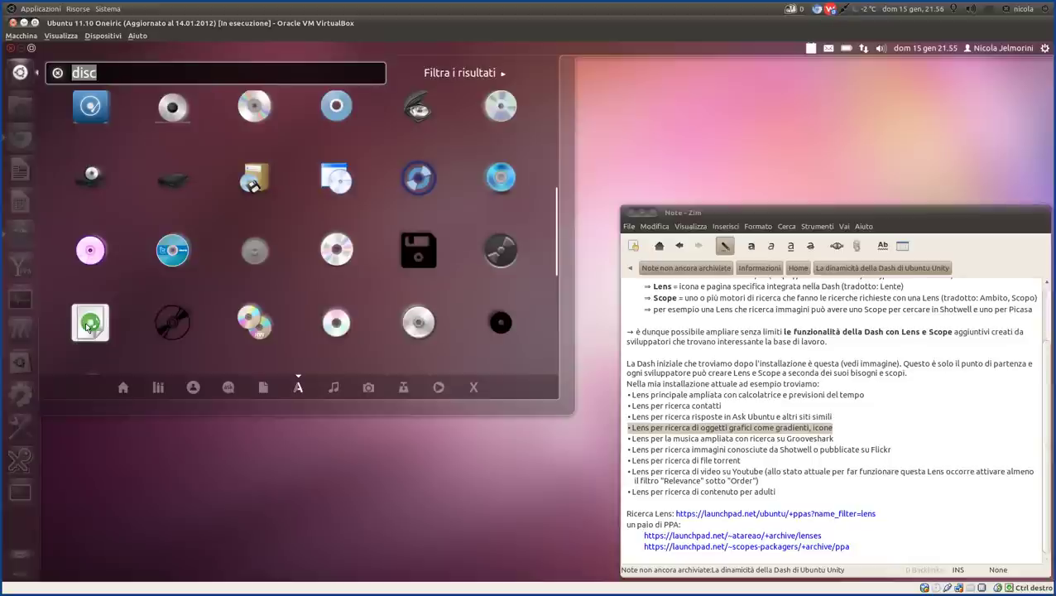
{"action": "scroll", "coordinate": [195, 311], "scroll_direction": "down", "scroll_amount": 3}
{"action": "scroll", "coordinate": [194, 310], "scroll_direction": "down", "scroll_amount": 2}
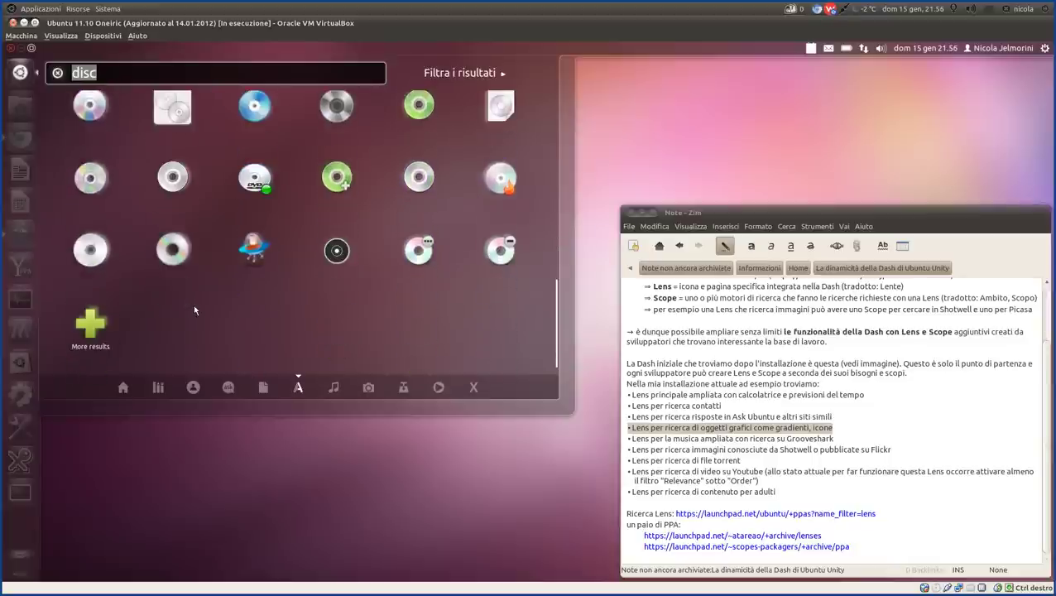
{"action": "scroll", "coordinate": [207, 294], "scroll_direction": "up", "scroll_amount": 6}
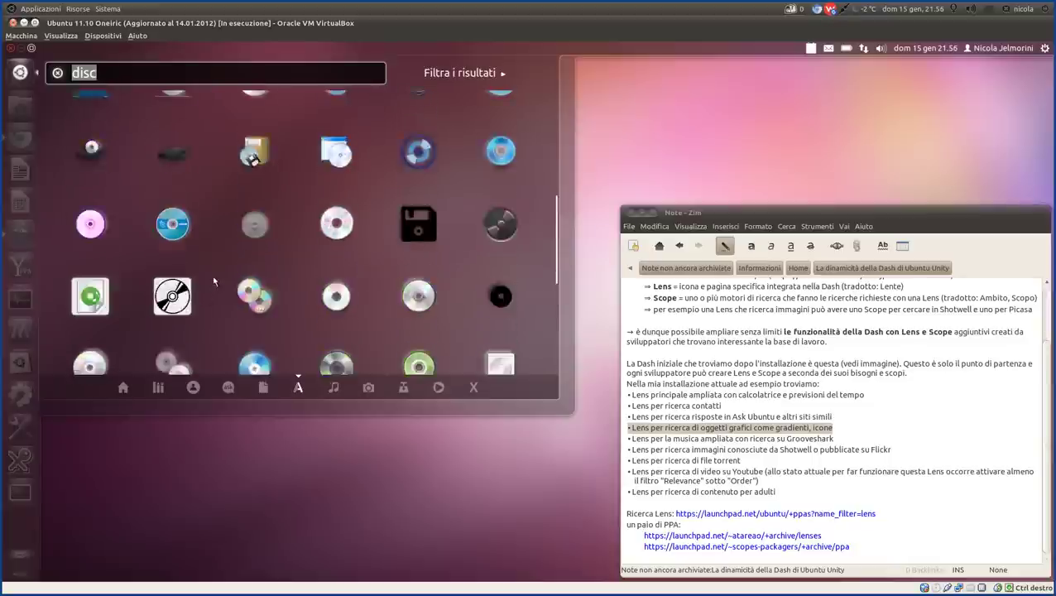
- Return to the graphic objects Lens's "disc" categories, review the asset filters again, and hide them
{"action": "scroll", "coordinate": [213, 281], "scroll_direction": "up", "scroll_amount": 1}
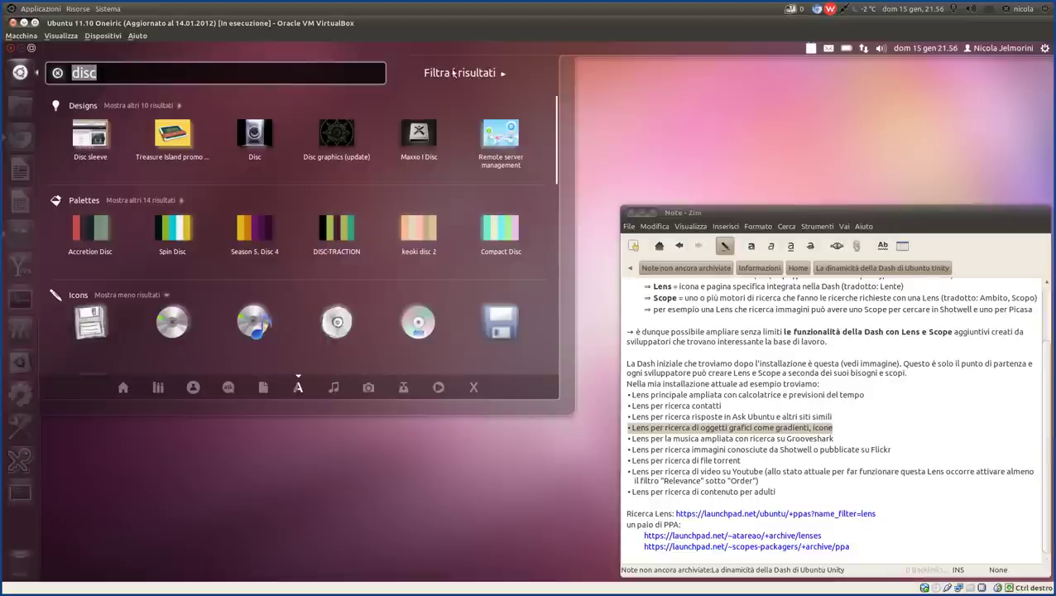
{"action": "left_click", "coordinate": [737, 429]}
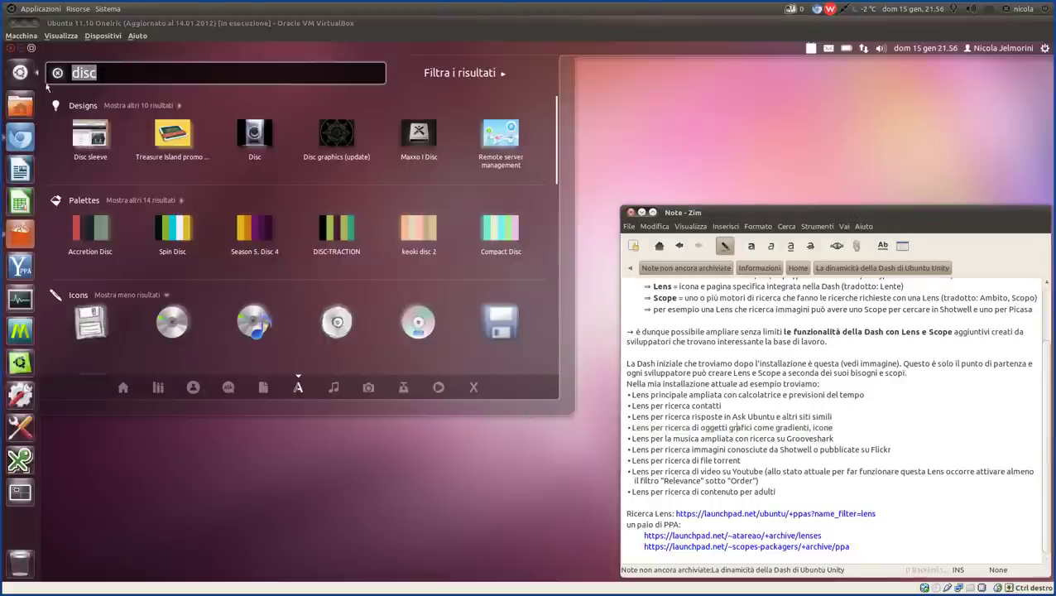
{"action": "left_click", "coordinate": [489, 75]}
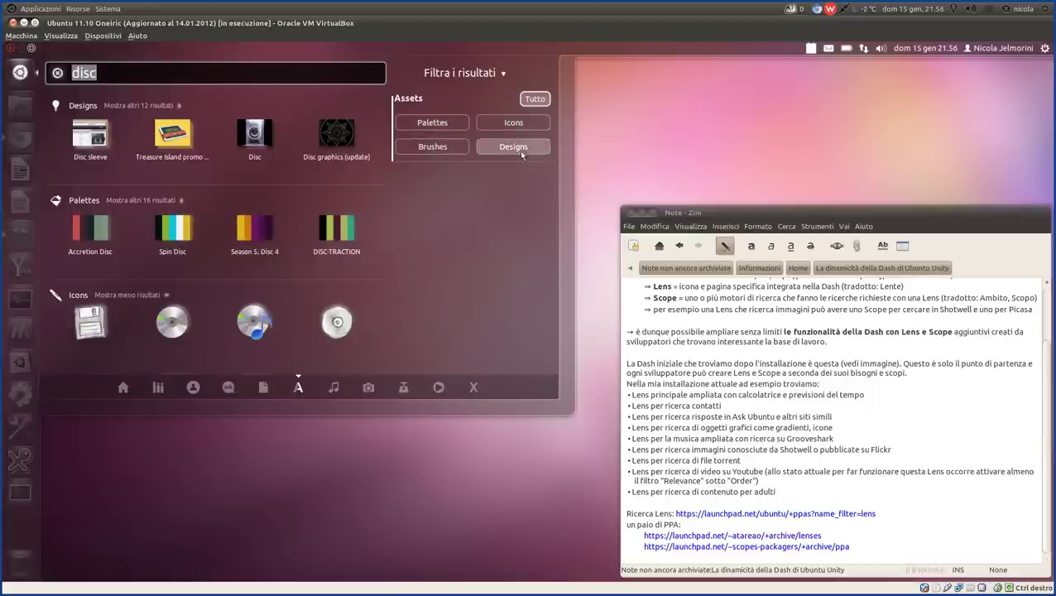
{"action": "left_click", "coordinate": [491, 73]}
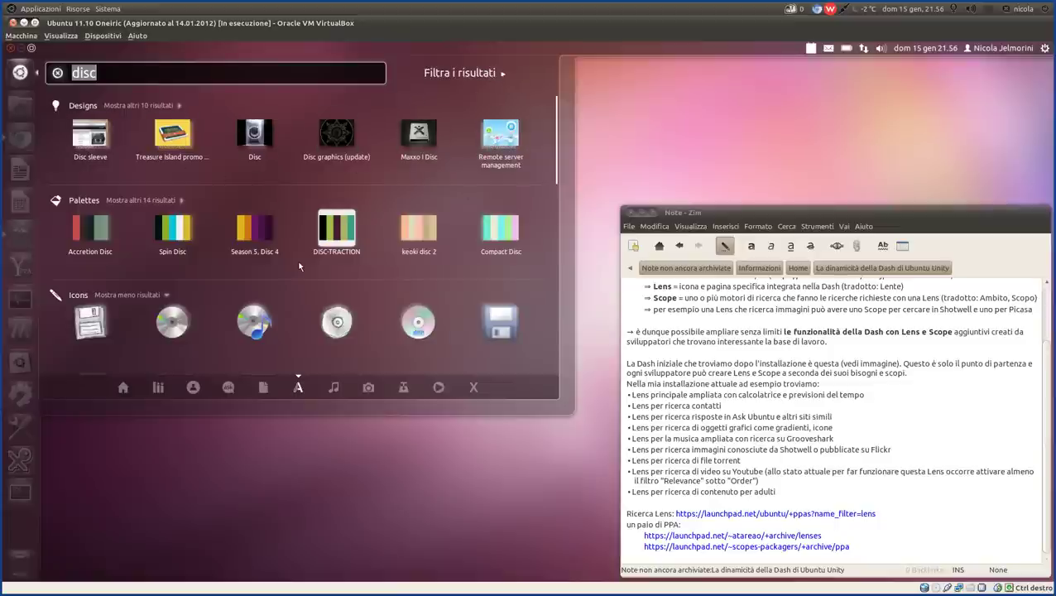
{"action": "scroll", "coordinate": [300, 266], "scroll_direction": "down", "scroll_amount": 2}
{"action": "scroll", "coordinate": [300, 261], "scroll_direction": "down", "scroll_amount": 2}
{"action": "scroll", "coordinate": [301, 254], "scroll_direction": "up", "scroll_amount": 4}
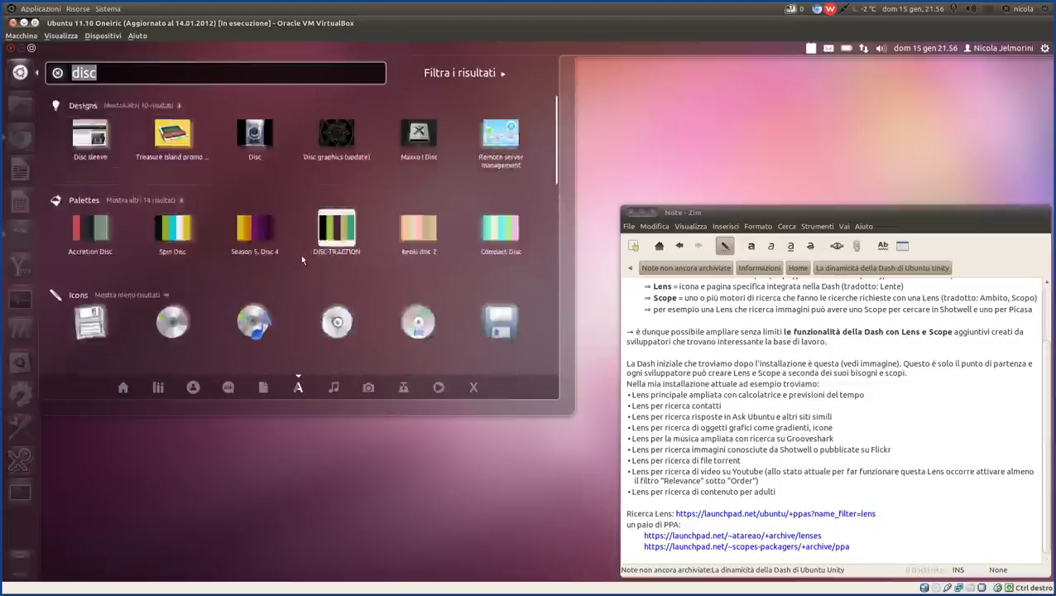
- Highlight the note's line about the music Lens with Grooveshark search and switch to the music Lens
{"action": "left_click_drag", "start_coordinate": [833, 439], "coordinate": [626, 445]}
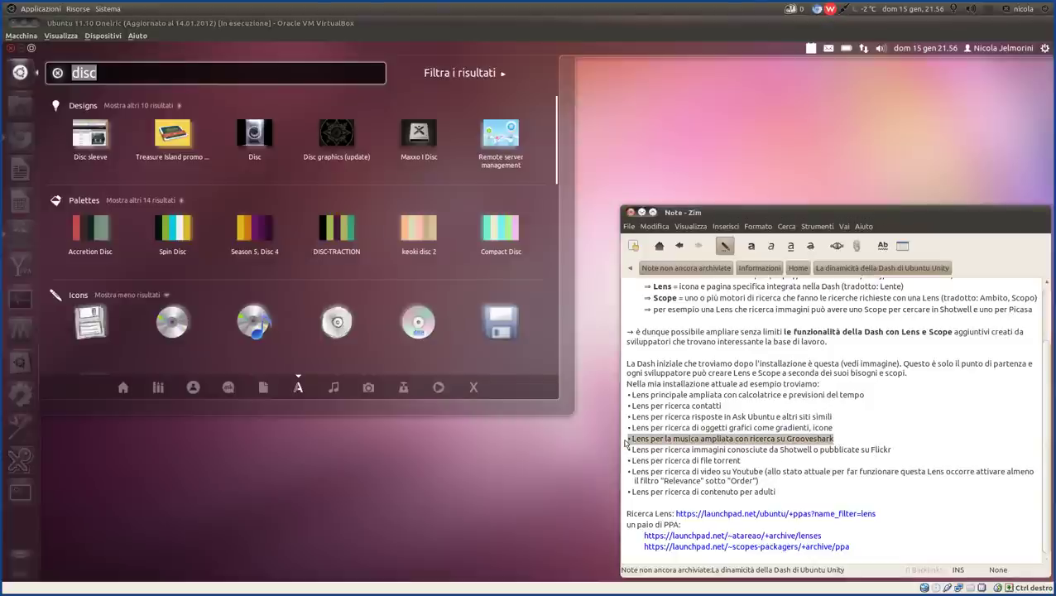
{"action": "left_click", "coordinate": [334, 389]}
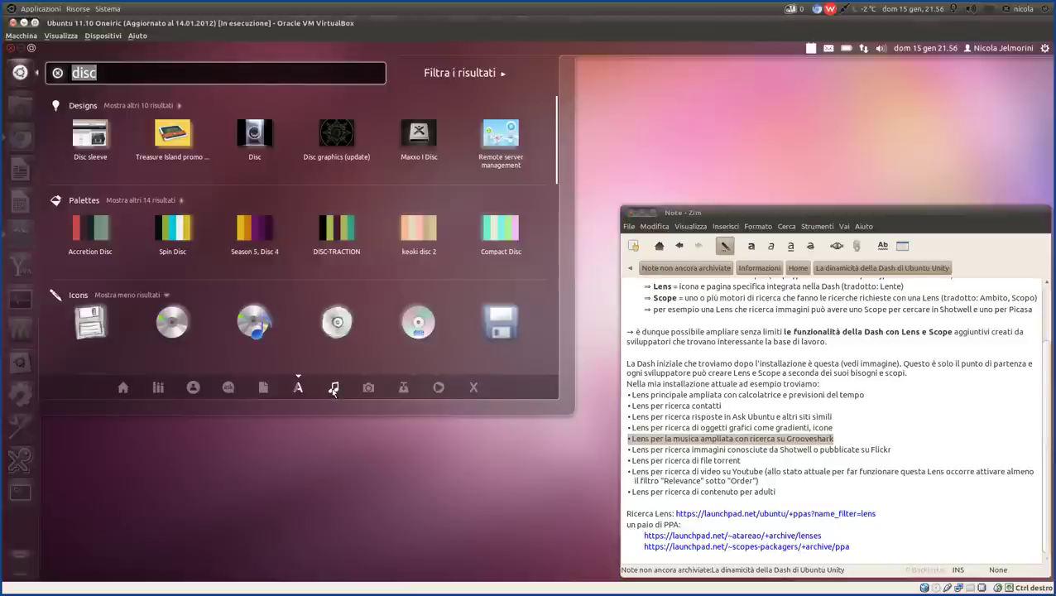
{"action": "left_click", "coordinate": [334, 389]}
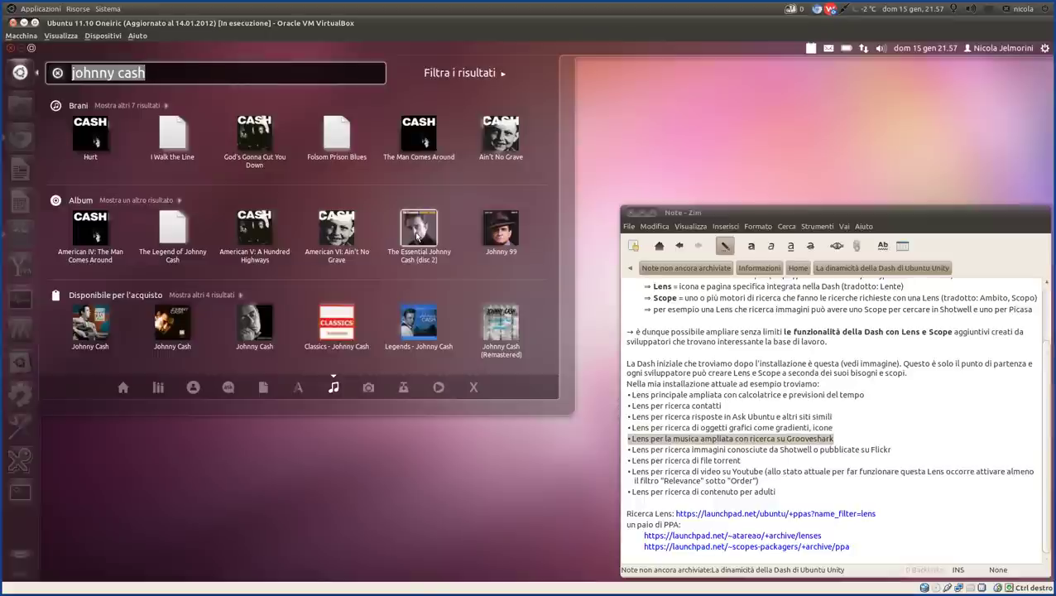
- Show the music Lens's result filters, examine the decade and genre options, and hide them again
{"action": "left_click", "coordinate": [451, 74]}
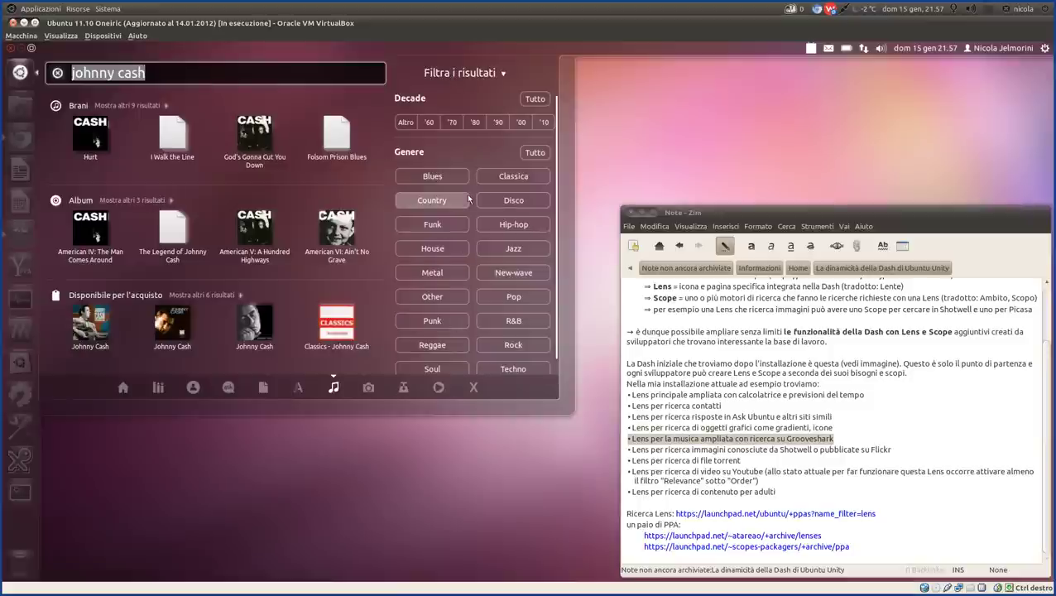
{"action": "scroll", "coordinate": [490, 263], "scroll_direction": "down", "scroll_amount": 1}
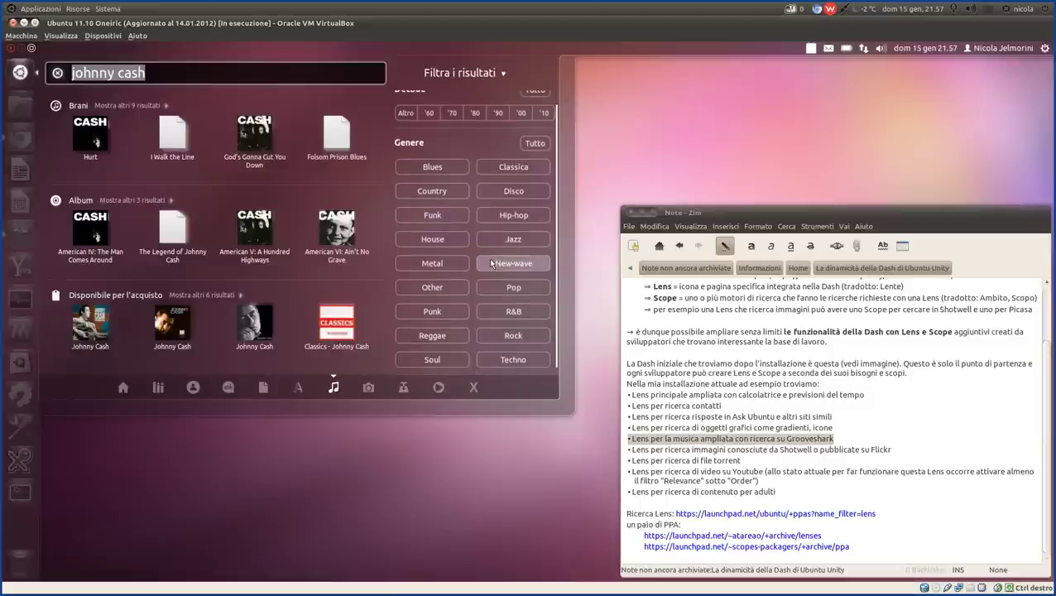
{"action": "left_click", "coordinate": [489, 74]}
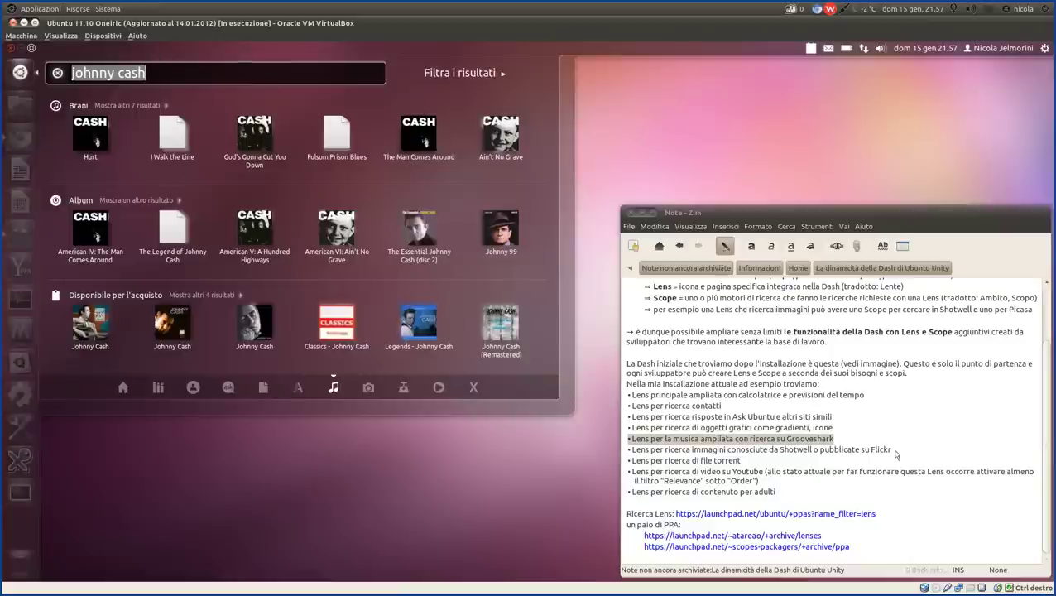
- Highlight the note's Shotwell and Flickr image search line and examine the photos Lens, comparing it with the music Lens
{"action": "left_click_drag", "start_coordinate": [892, 450], "coordinate": [624, 453]}
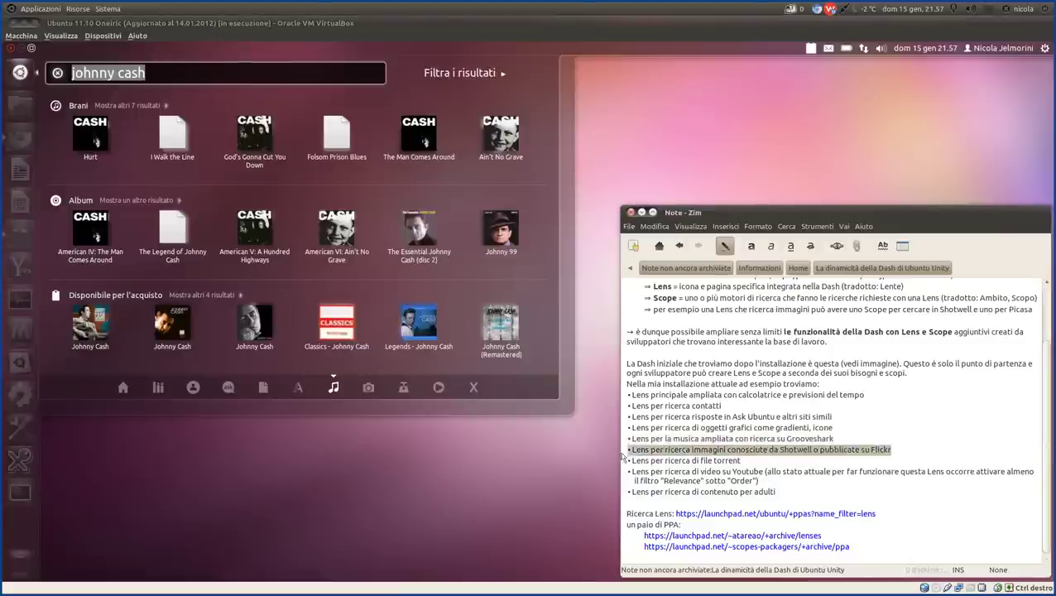
{"action": "left_click", "coordinate": [369, 388]}
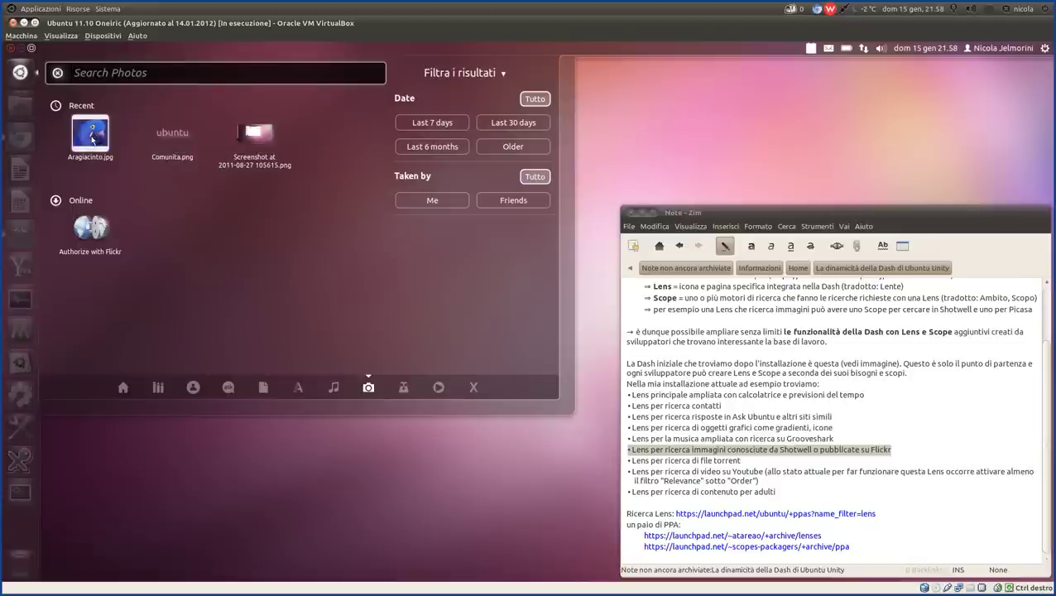
{"action": "left_click", "coordinate": [132, 76]}
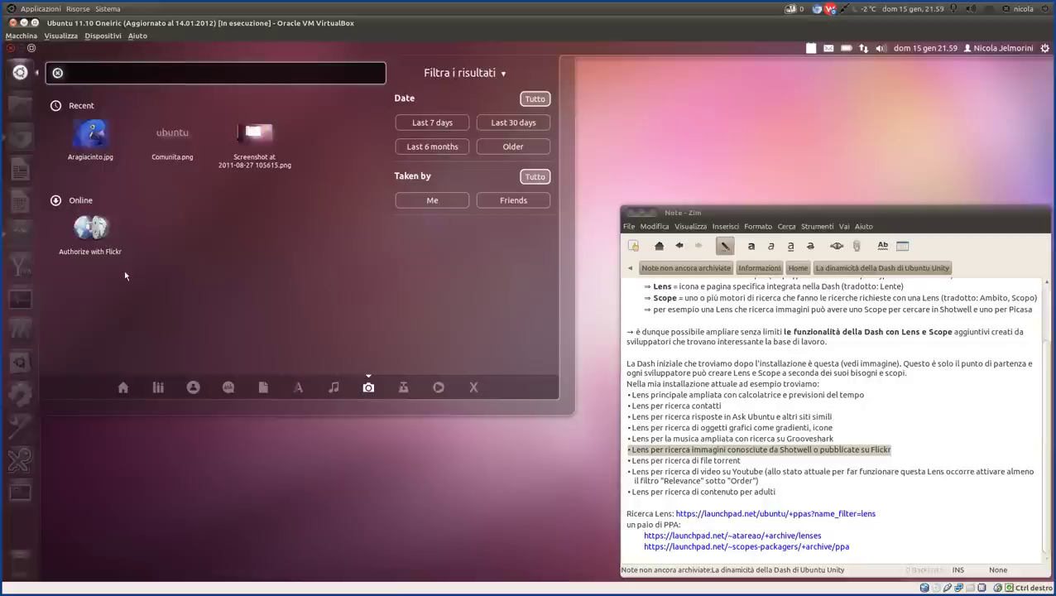
{"action": "left_click", "coordinate": [333, 388]}
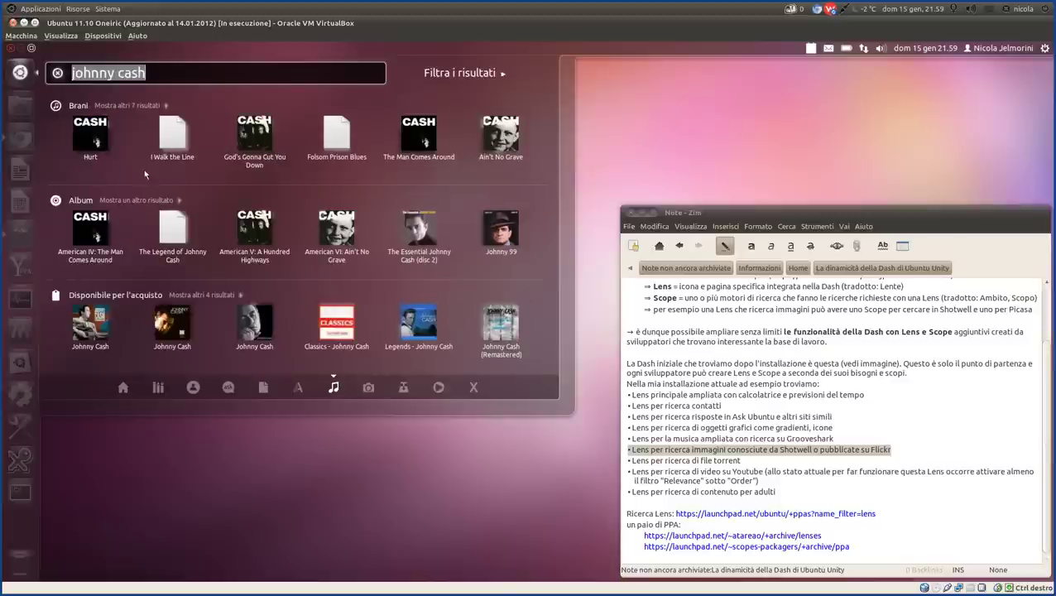
{"action": "left_click", "coordinate": [368, 387]}
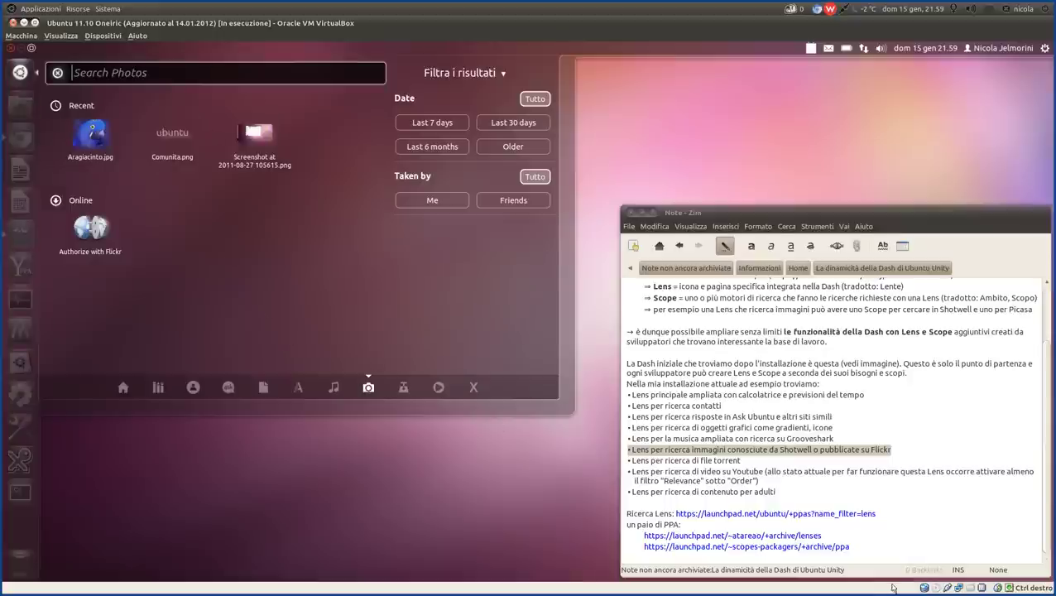
- Highlight the note's line about torrent file search and switch to the torrent Lens
{"action": "left_click_drag", "start_coordinate": [749, 461], "coordinate": [624, 460]}
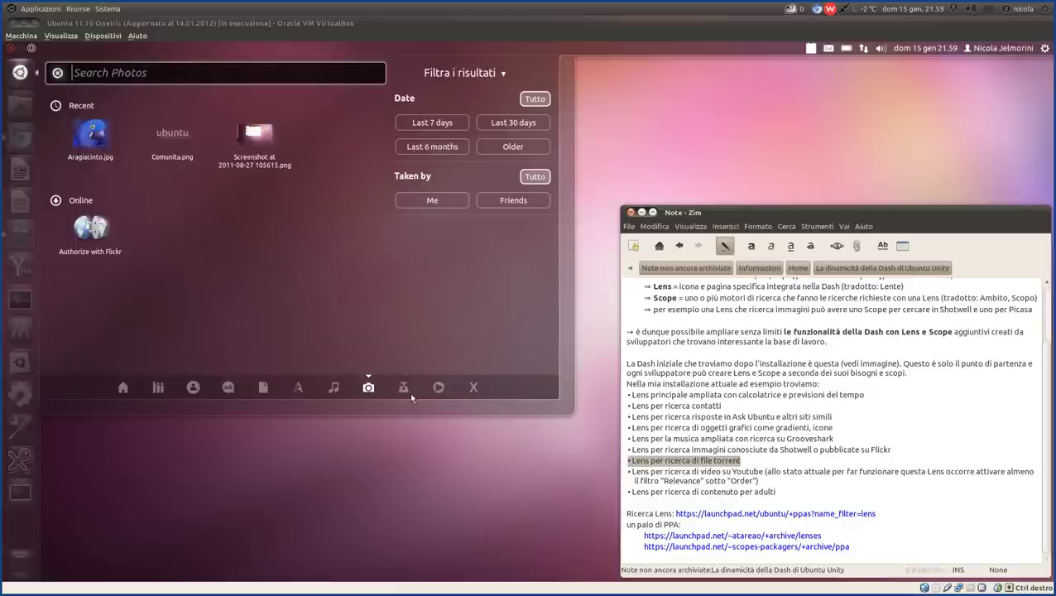
{"action": "left_click", "coordinate": [404, 388]}
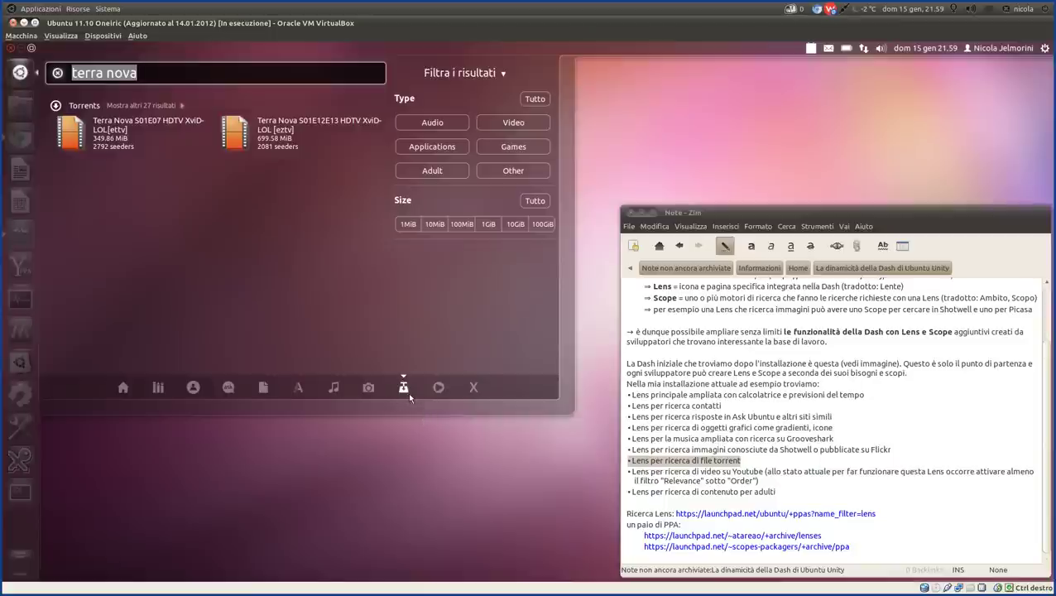
- Replace the "terra nova" query in the torrent Lens with a search for "fringe"
{"action": "left_click", "coordinate": [125, 75]}
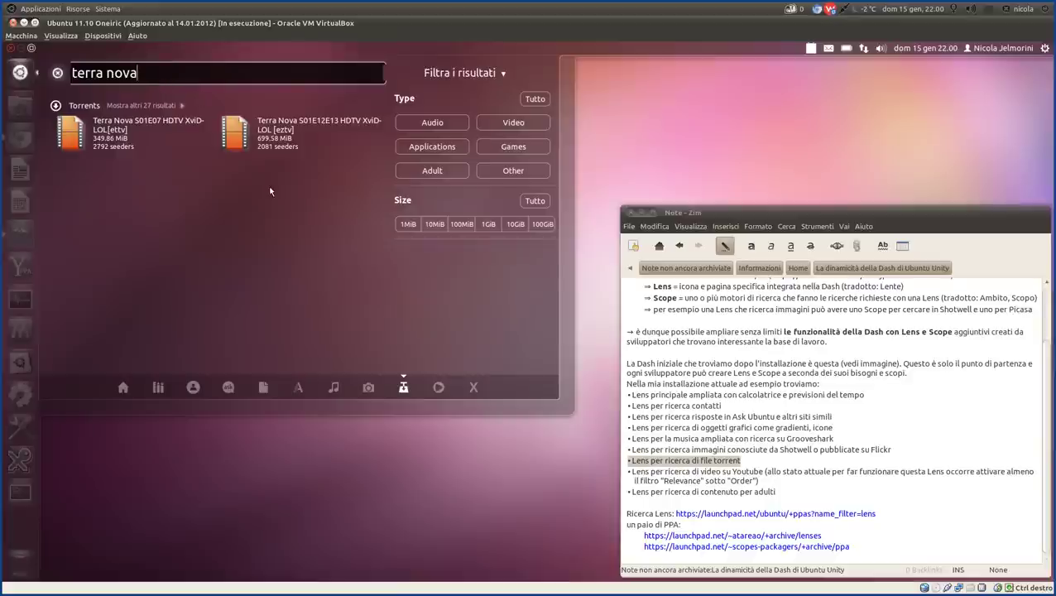
{"action": "key", "text": "BackSpace"}
{"action": "key", "text": "BackSpace"}
{"action": "key", "text": "BackSpace"}
{"action": "key", "text": "BackSpace"}
{"action": "key", "text": "BackSpace"}
{"action": "key", "text": "BackSpace"}
{"action": "key", "text": "BackSpace"}
{"action": "key", "text": "BackSpace"}
{"action": "key", "text": "BackSpace"}
{"action": "key", "text": "BackSpace"}
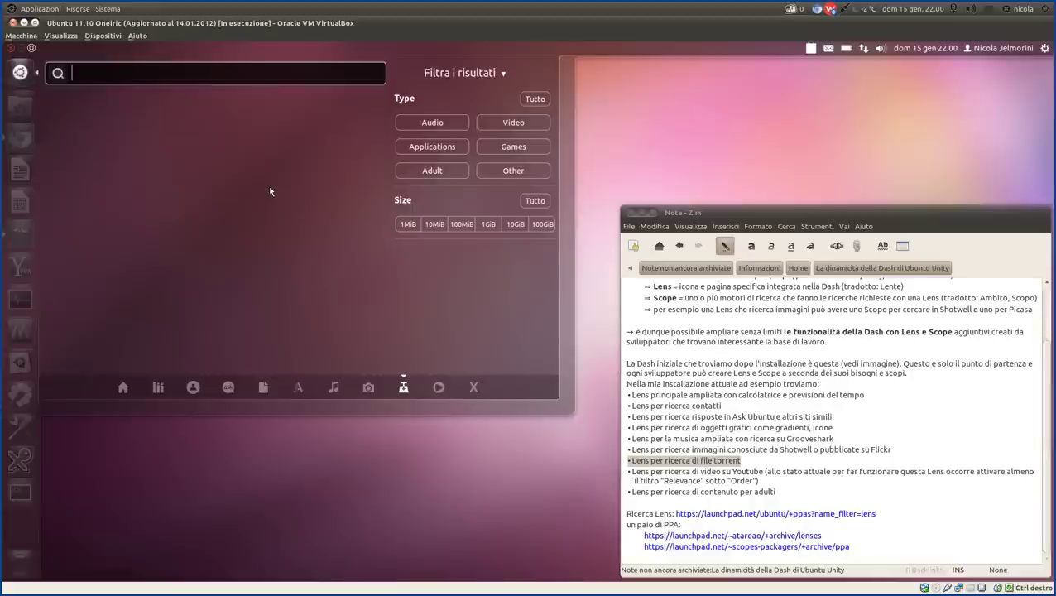
{"action": "type", "text": "fringe"}
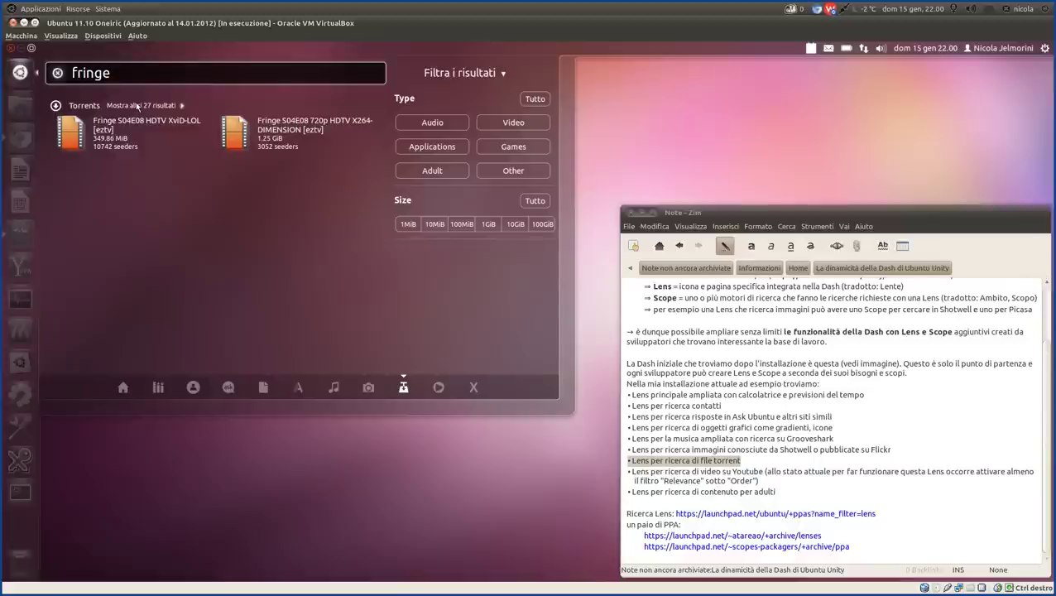
- Expand the "fringe" torrent results, browse to the end of the list, and request more results
{"action": "left_click", "coordinate": [138, 106]}
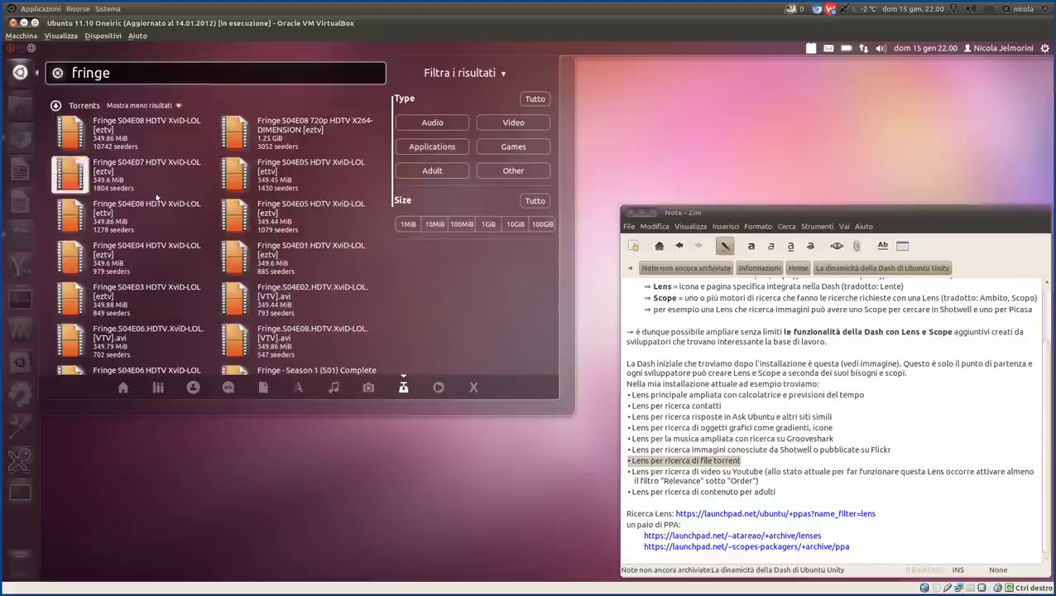
{"action": "scroll", "coordinate": [159, 217], "scroll_direction": "down", "scroll_amount": 5}
{"action": "scroll", "coordinate": [164, 230], "scroll_direction": "down", "scroll_amount": 3}
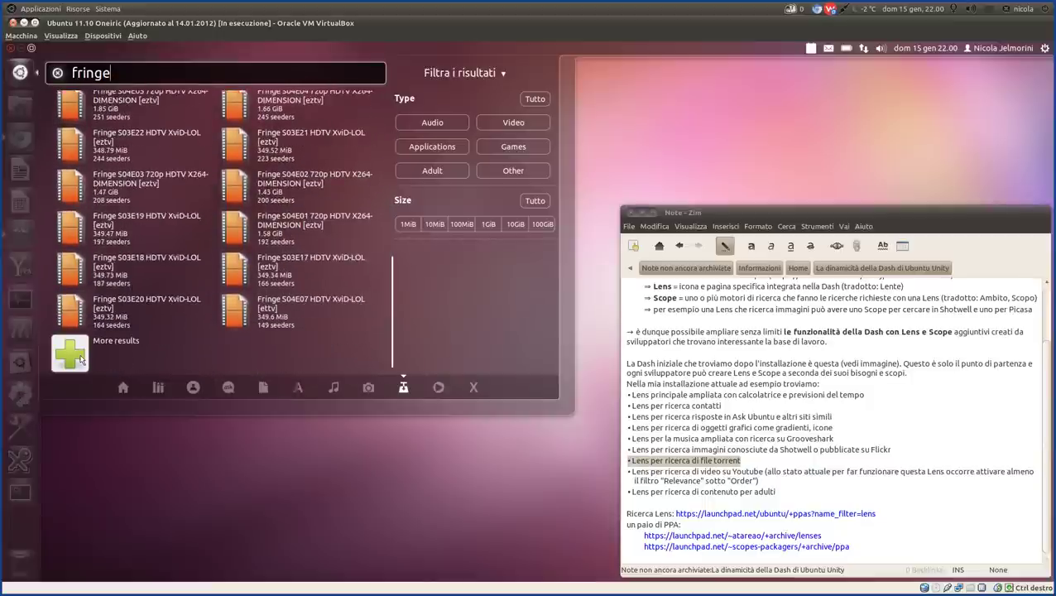
{"action": "left_click", "coordinate": [80, 359]}
{"action": "scroll", "coordinate": [198, 244], "scroll_direction": "up", "scroll_amount": 5}
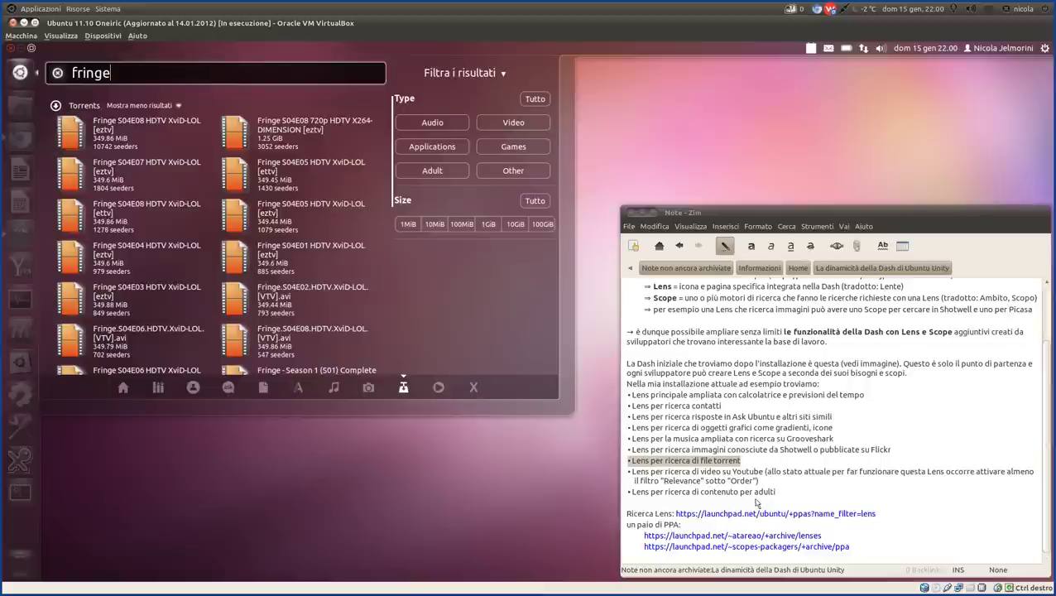
- Highlight the note's YouTube video search line and switch to the video Lens with its results ordered by Relevance
{"action": "left_click_drag", "start_coordinate": [764, 484], "coordinate": [626, 474]}
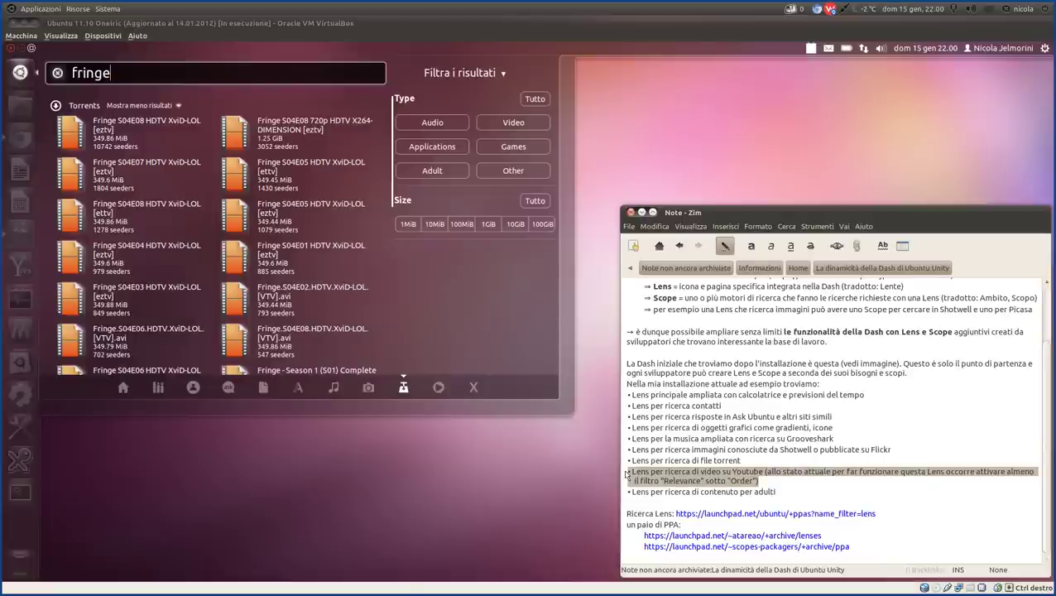
{"action": "left_click", "coordinate": [439, 387]}
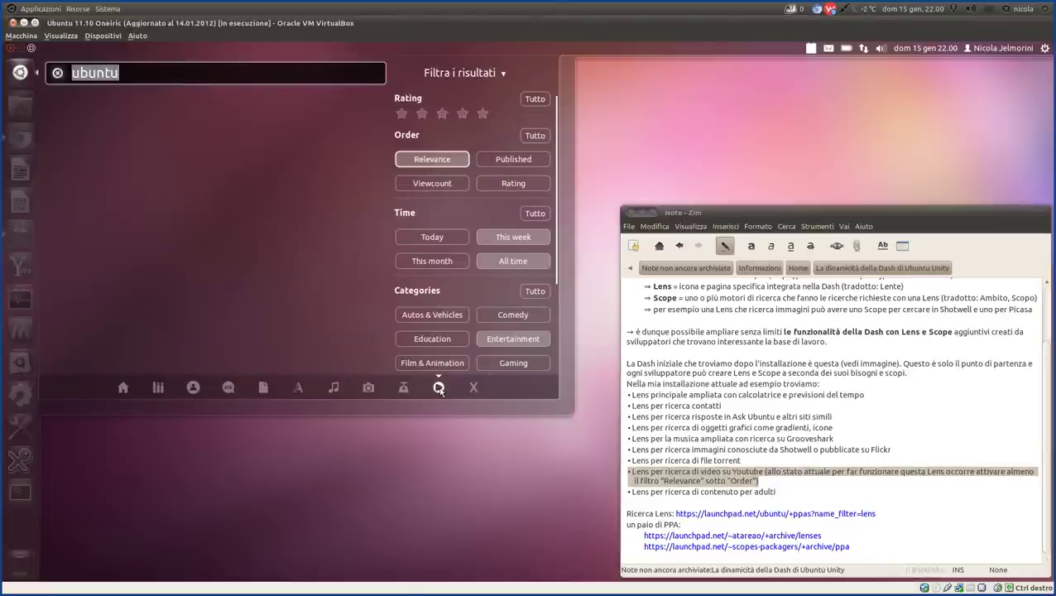
{"action": "left_click", "coordinate": [430, 160]}
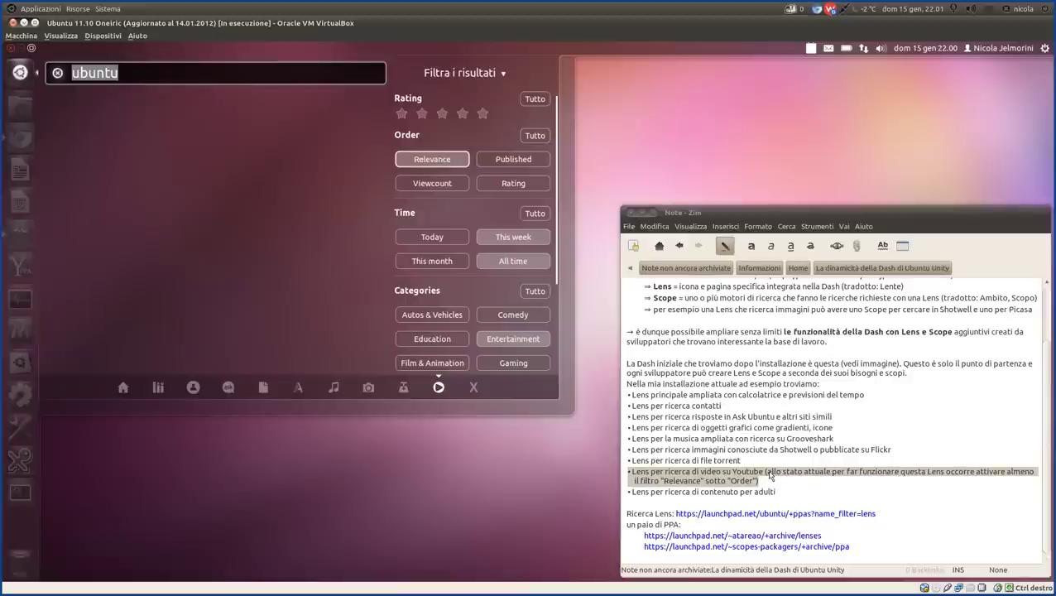
- Highlight the note's remark about the required Relevance filter and point out that filter in the video Lens
{"action": "left_click", "coordinate": [766, 473]}
{"action": "left_click_drag", "start_coordinate": [766, 474], "coordinate": [724, 483]}
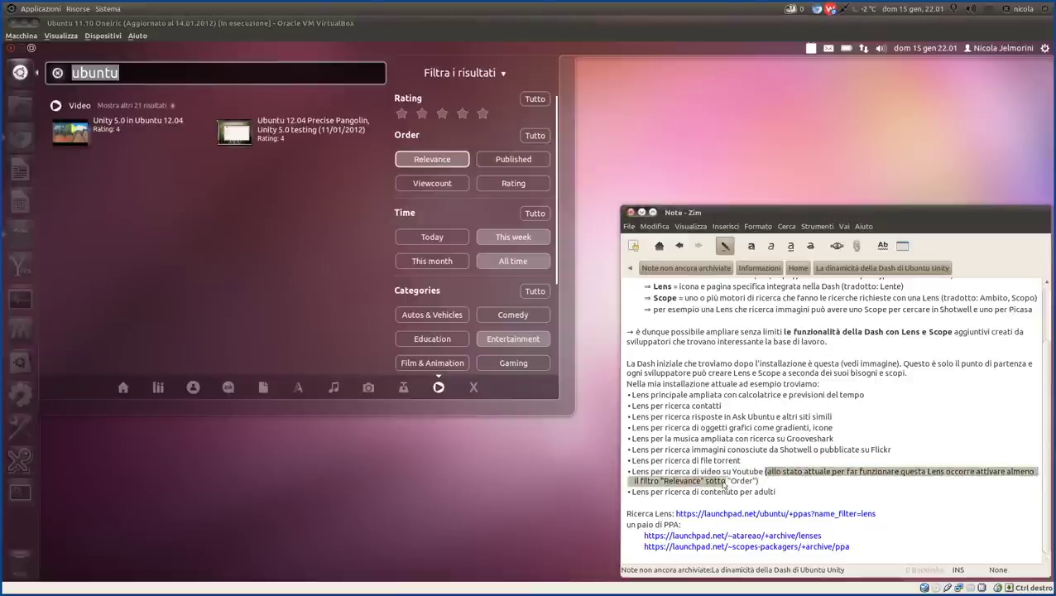
{"action": "left_click", "coordinate": [431, 159]}
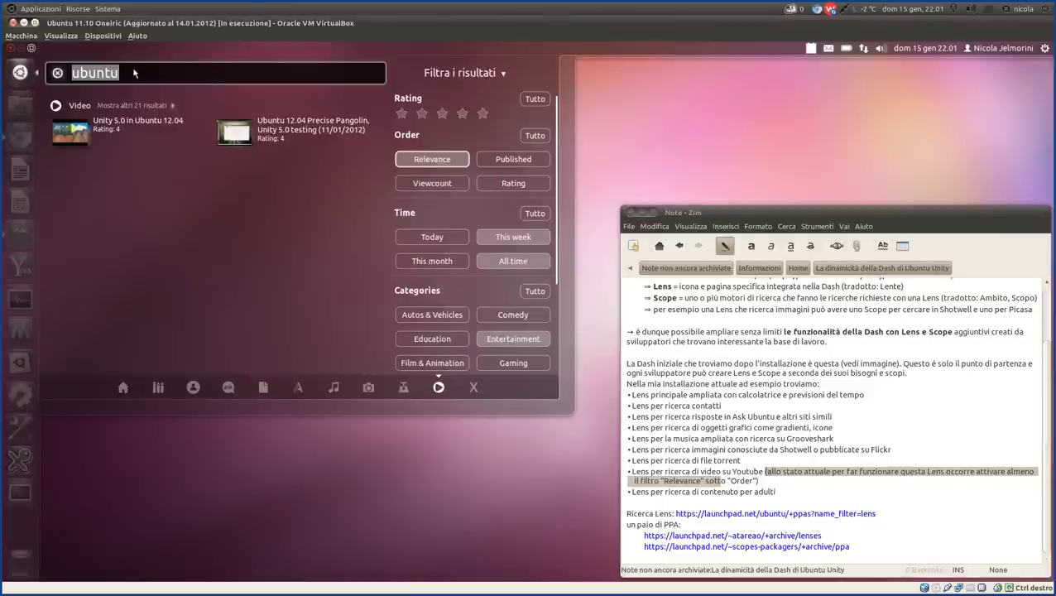
- Expand the video results for "ubuntu", browse through the full list, and return to its beginning
{"action": "left_click", "coordinate": [118, 73]}
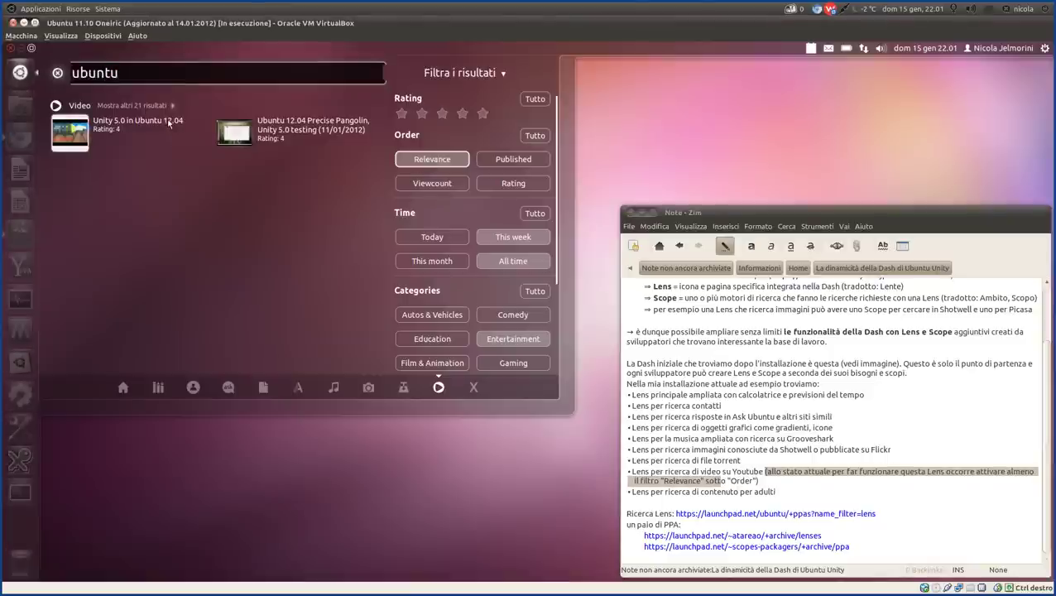
{"action": "left_click", "coordinate": [120, 107]}
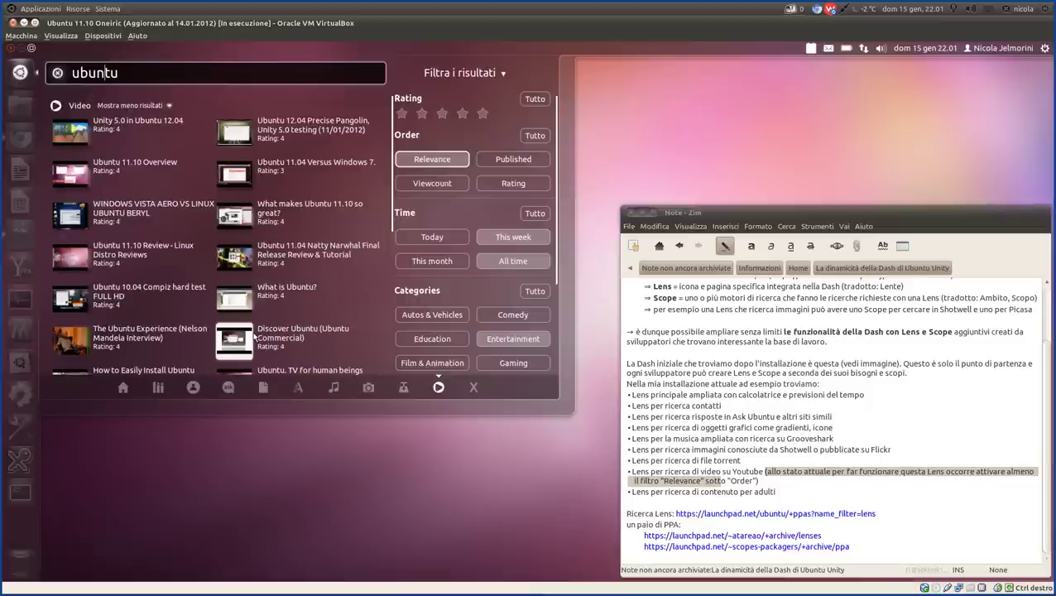
{"action": "scroll", "coordinate": [190, 298], "scroll_direction": "down", "scroll_amount": 3}
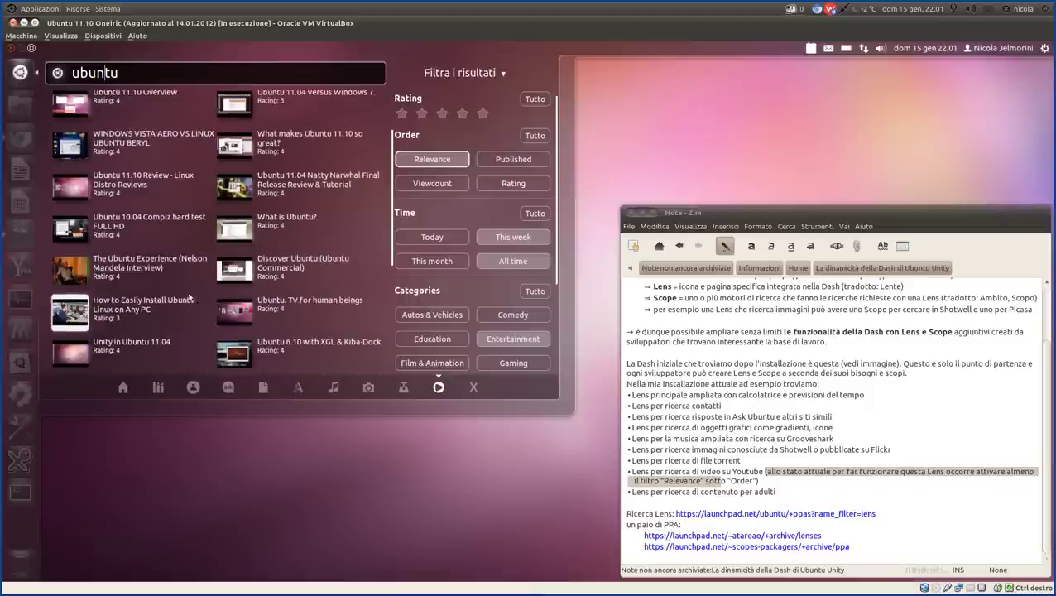
{"action": "scroll", "coordinate": [186, 297], "scroll_direction": "down", "scroll_amount": 4}
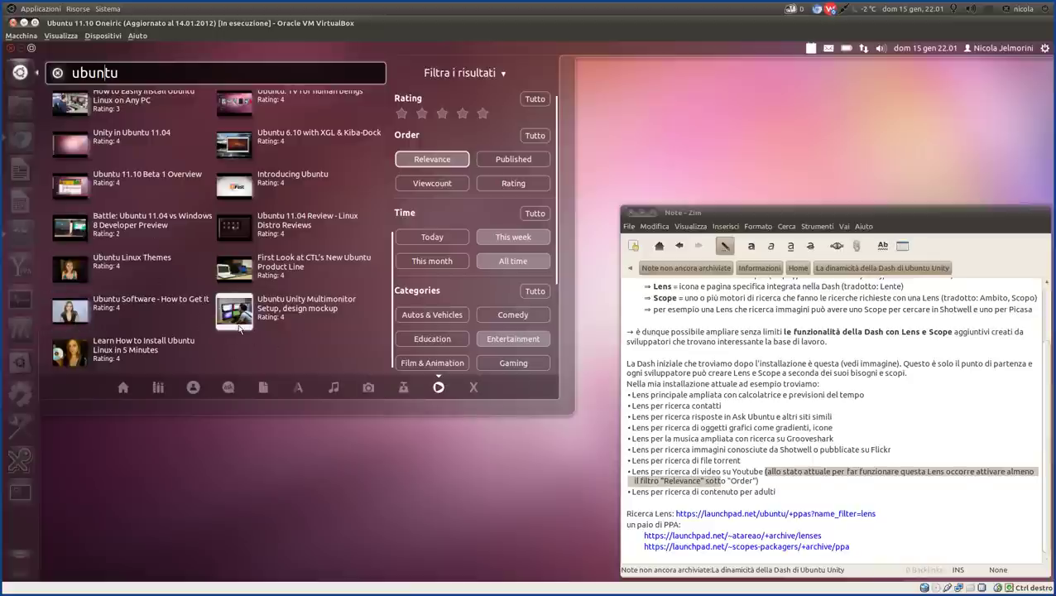
{"action": "scroll", "coordinate": [240, 329], "scroll_direction": "up", "scroll_amount": 6}
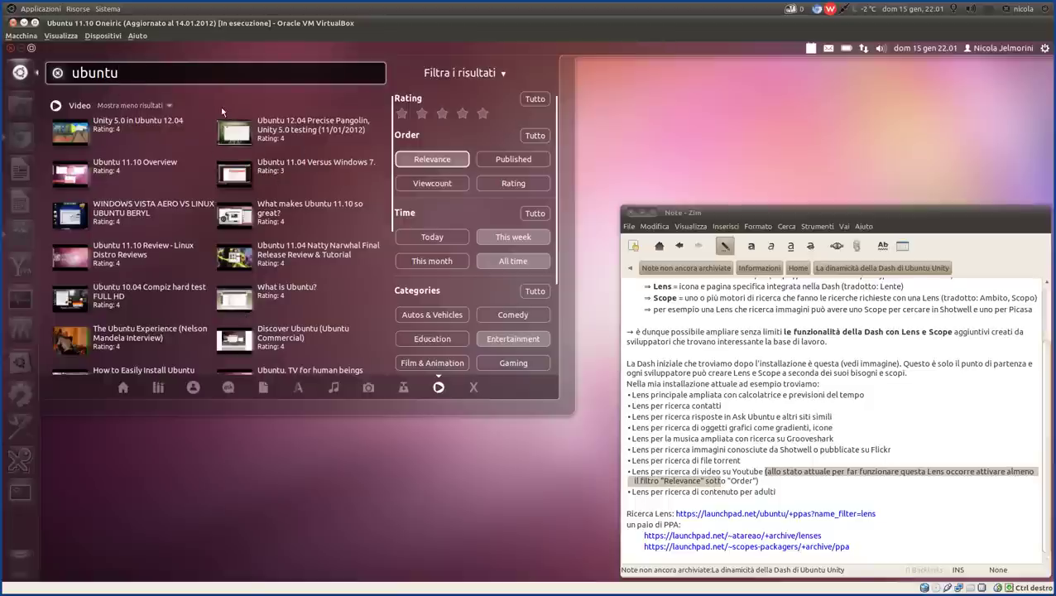
- Search the video Lens for "verso ubuntu" and browse through the results, returning to the beginning of the list
{"action": "key", "text": "BackSpace"}
{"action": "key", "text": "BackSpace"}
{"action": "key", "text": "BackSpace"}
{"action": "key", "text": "BackSpace"}
{"action": "key", "text": "BackSpace"}
{"action": "key", "text": "BackSpace"}
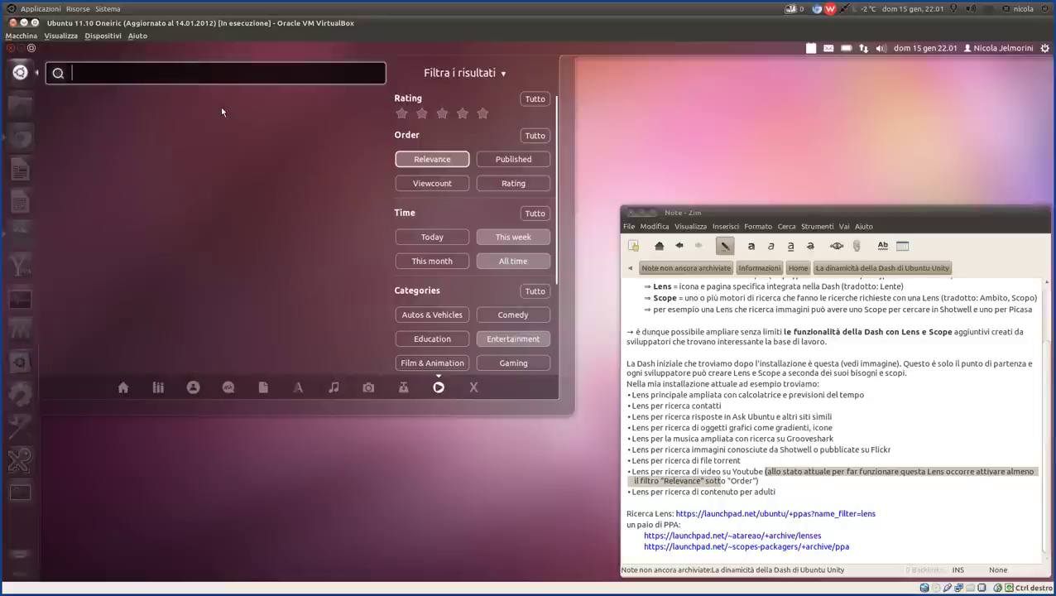
{"action": "type", "text": "verso ubuntu"}
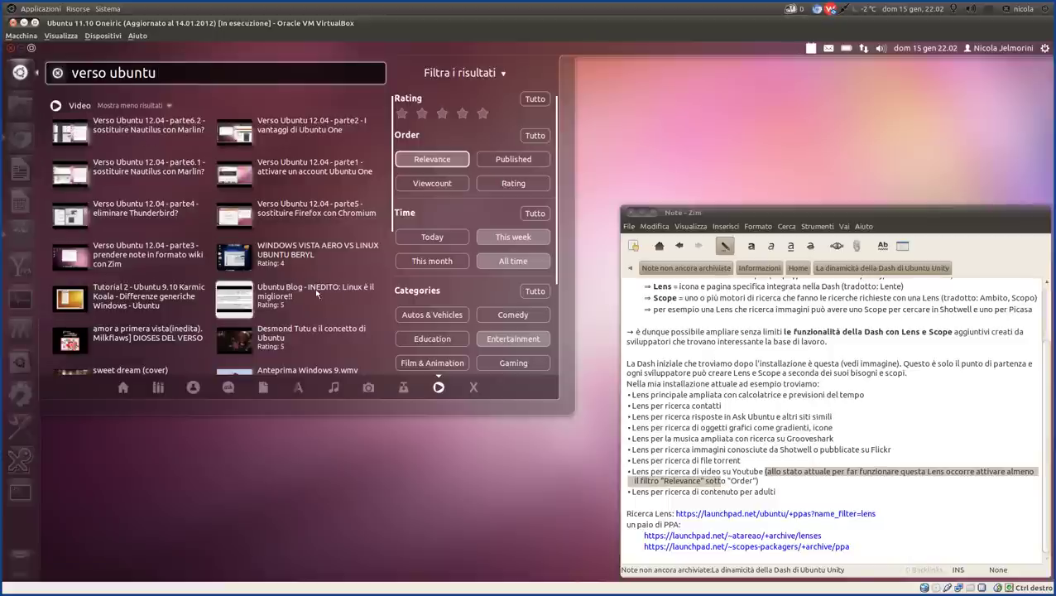
{"action": "scroll", "coordinate": [315, 292], "scroll_direction": "down", "scroll_amount": 5}
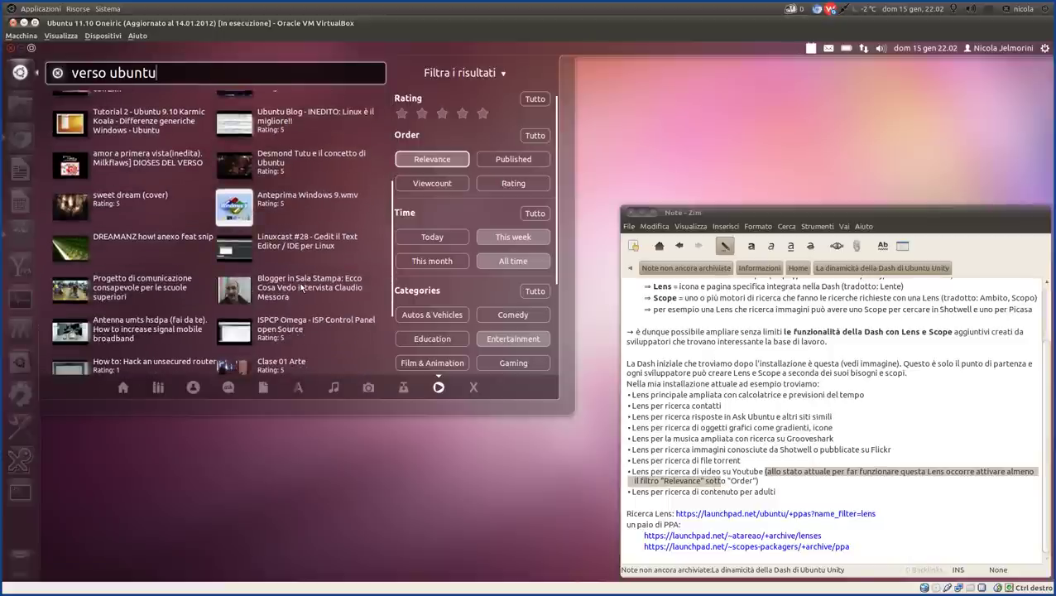
{"action": "scroll", "coordinate": [302, 287], "scroll_direction": "down", "scroll_amount": 2}
{"action": "scroll", "coordinate": [302, 287], "scroll_direction": "up", "scroll_amount": 7}
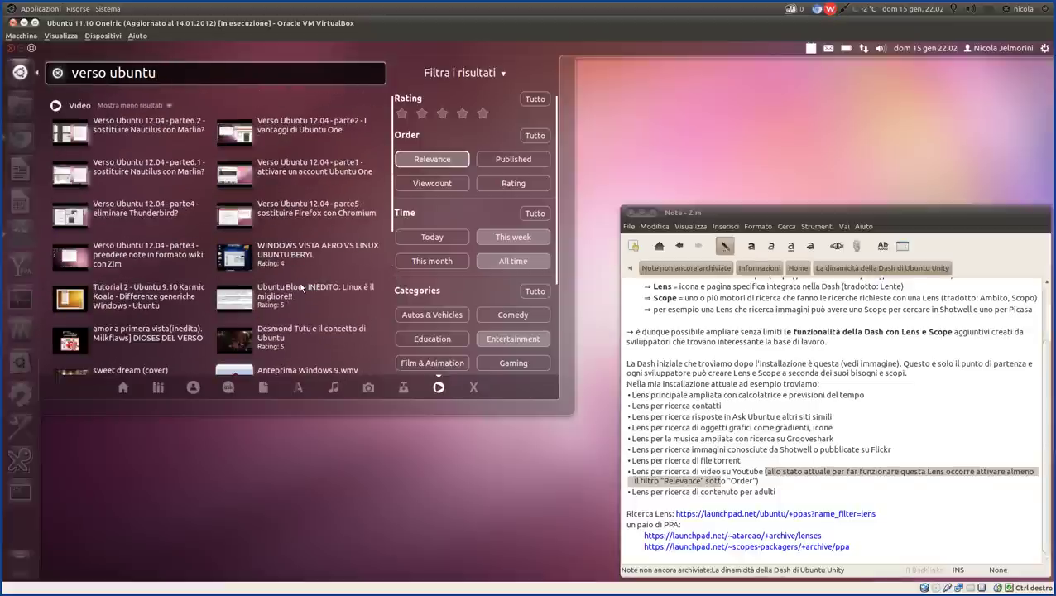
- Highlight the note's adult content search line, switch to the corresponding Lens, and collapse its result filters
{"action": "left_click", "coordinate": [791, 493]}
{"action": "left_click_drag", "start_coordinate": [791, 494], "coordinate": [609, 495]}
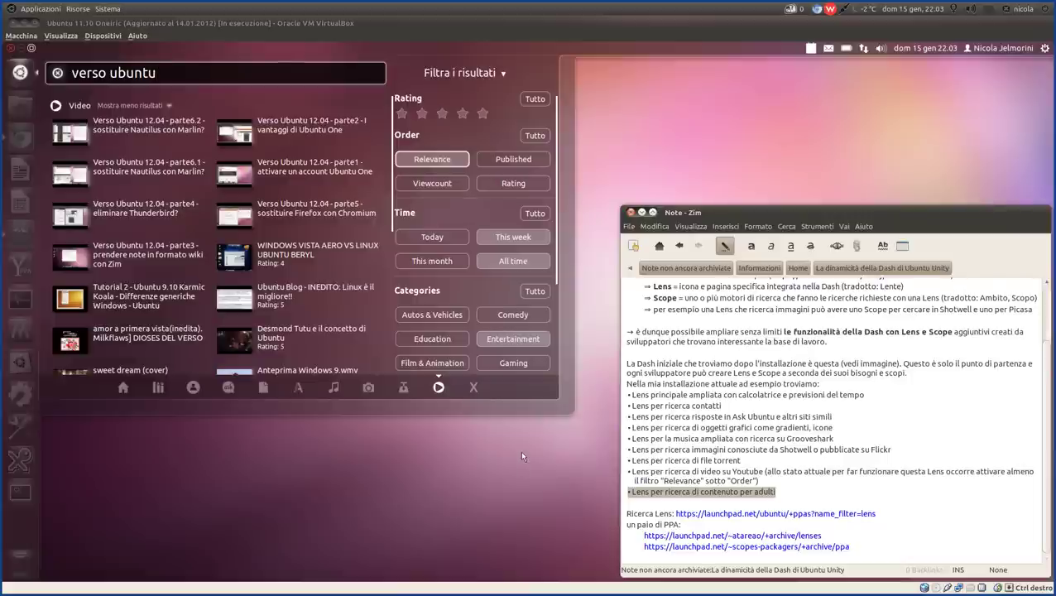
{"action": "left_click", "coordinate": [474, 387]}
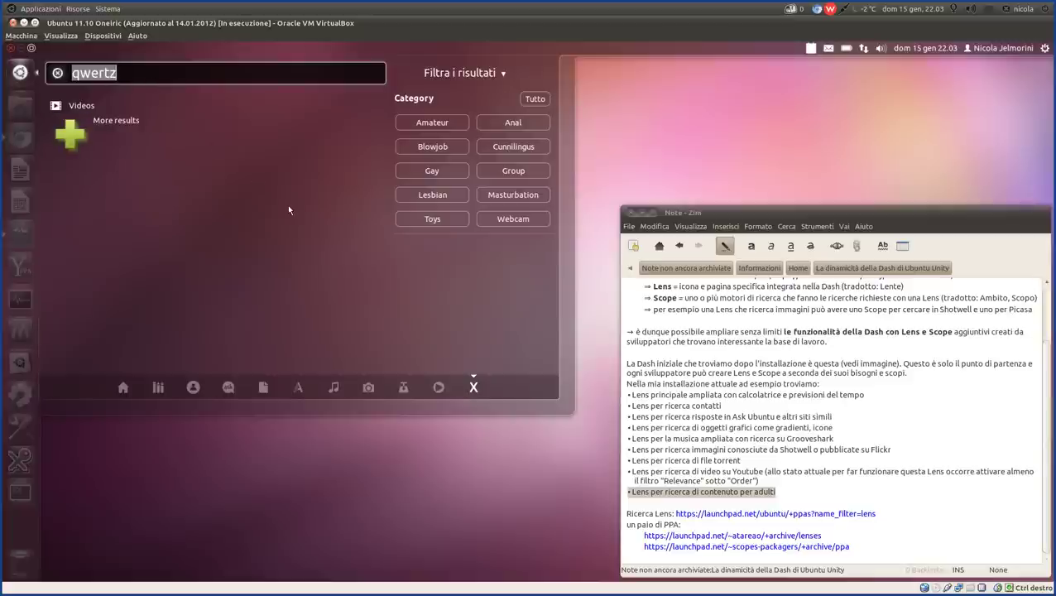
{"action": "left_click", "coordinate": [502, 75]}
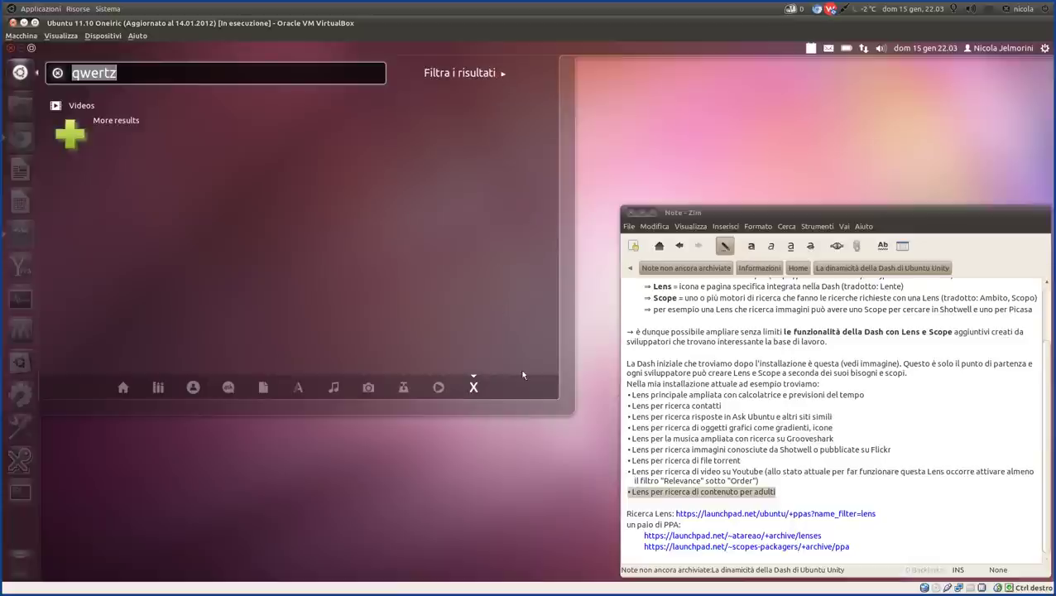
- Highlight the note's adult content line again, return to the Dash home, and close the Dash, clearing the note's selection
{"action": "left_click", "coordinate": [784, 492]}
{"action": "left_click_drag", "start_coordinate": [785, 493], "coordinate": [624, 491]}
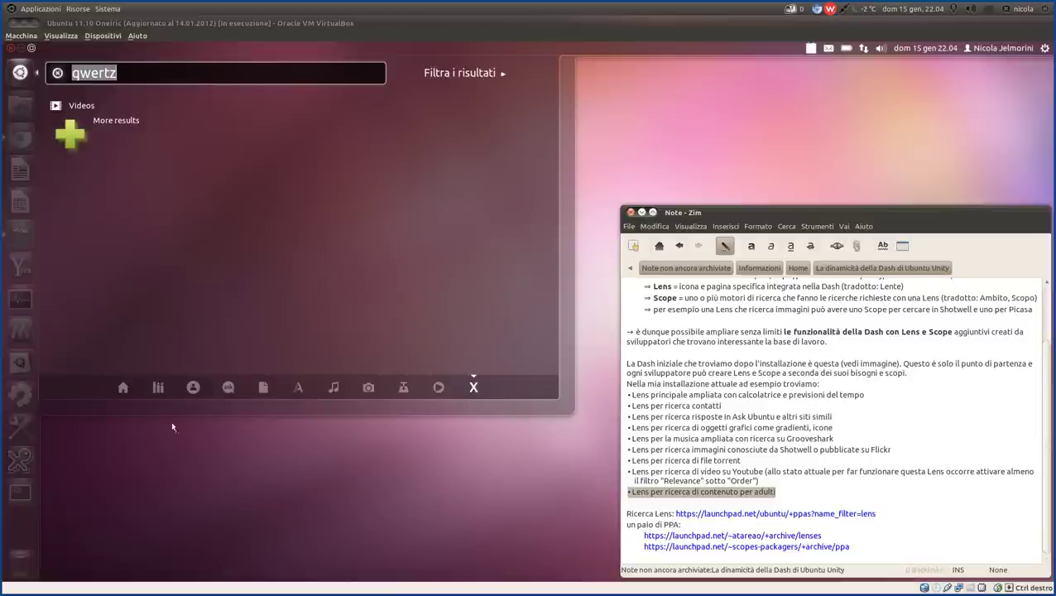
{"action": "left_click", "coordinate": [122, 389]}
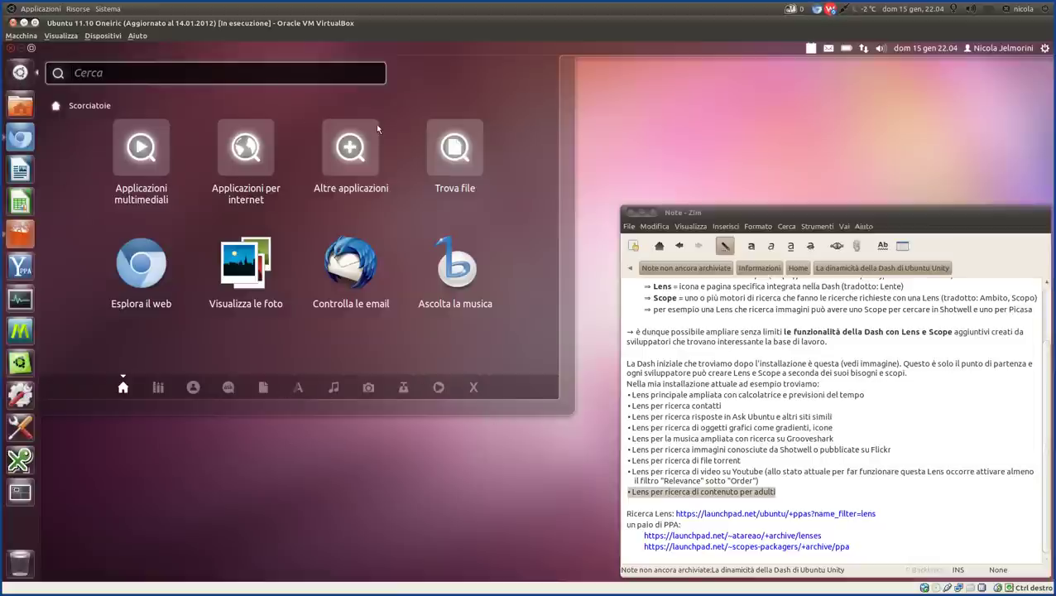
{"action": "key", "text": "Escape"}
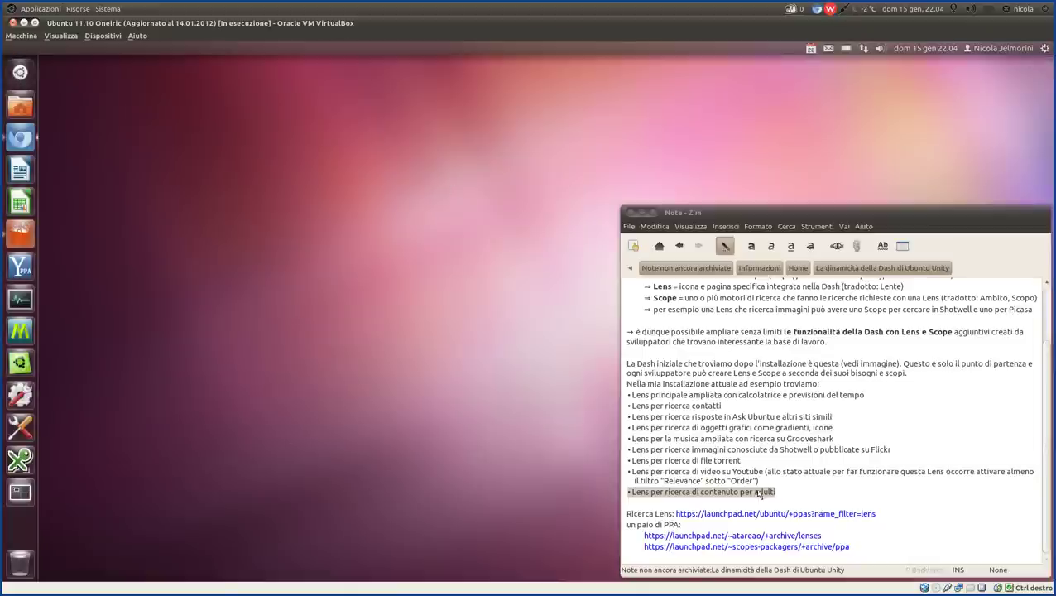
{"action": "left_click", "coordinate": [667, 502]}
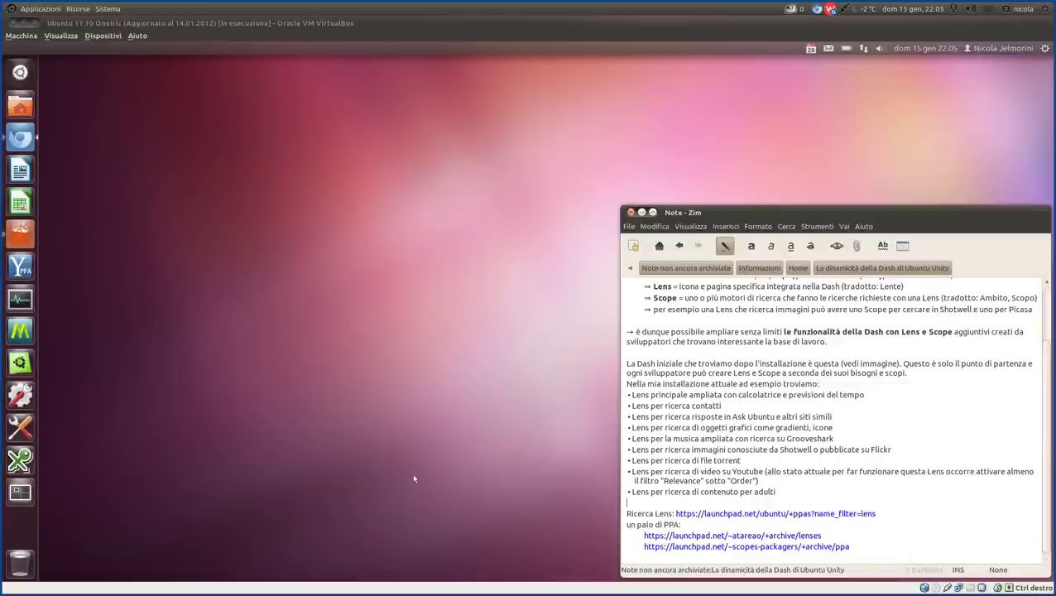
- Switch to the workspace holding Ubuntu Software Center and highlight the note's Ask Ubuntu line to relate it to the Ask Ubuntu Lens entry
{"action": "left_click", "coordinate": [19, 491]}
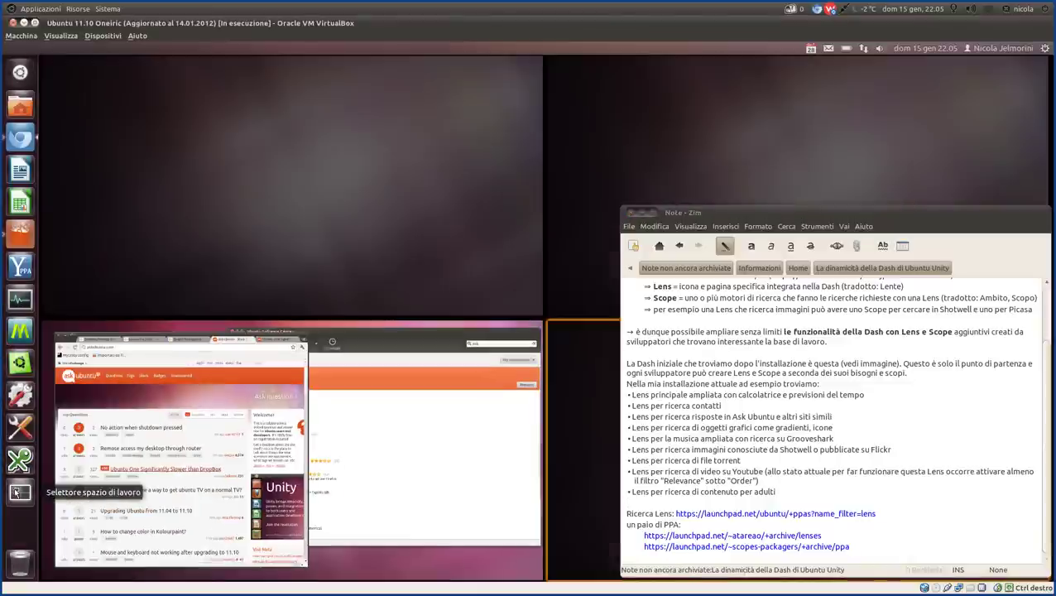
{"action": "left_click", "coordinate": [440, 484]}
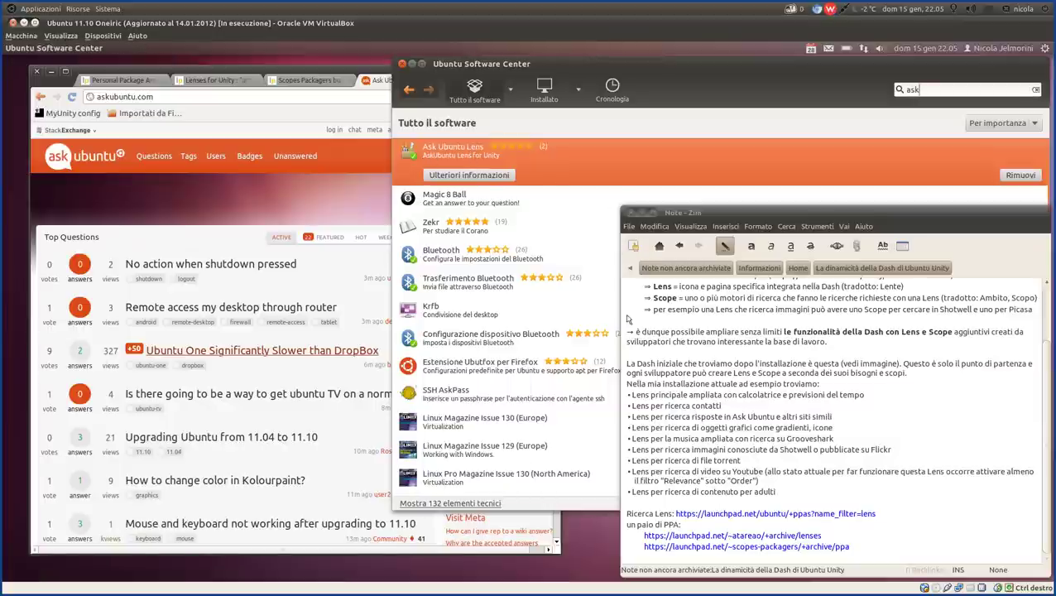
{"action": "left_click_drag", "start_coordinate": [833, 418], "coordinate": [630, 419]}
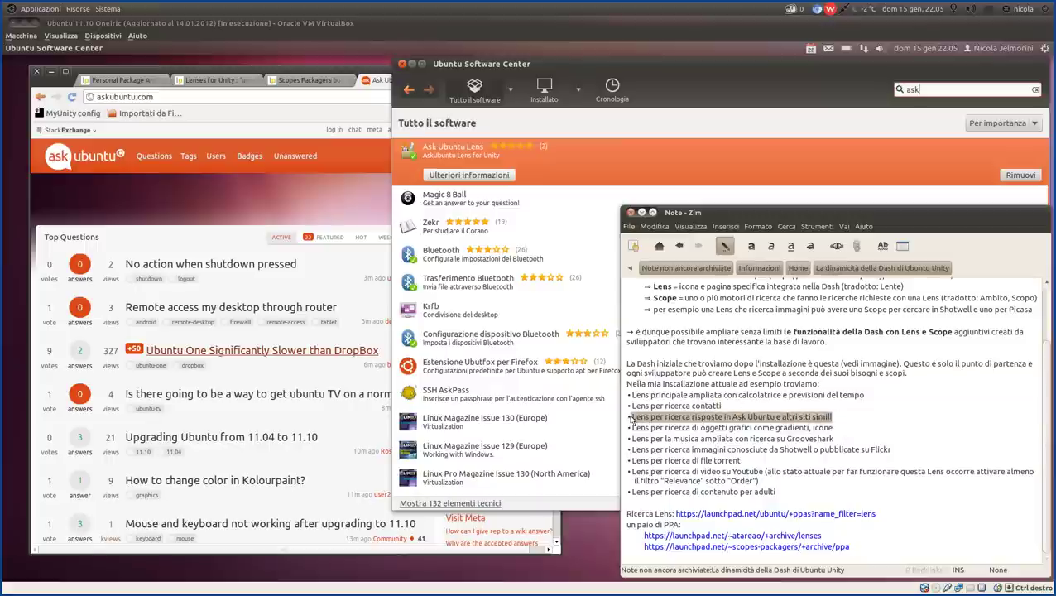
{"action": "left_click", "coordinate": [587, 164]}
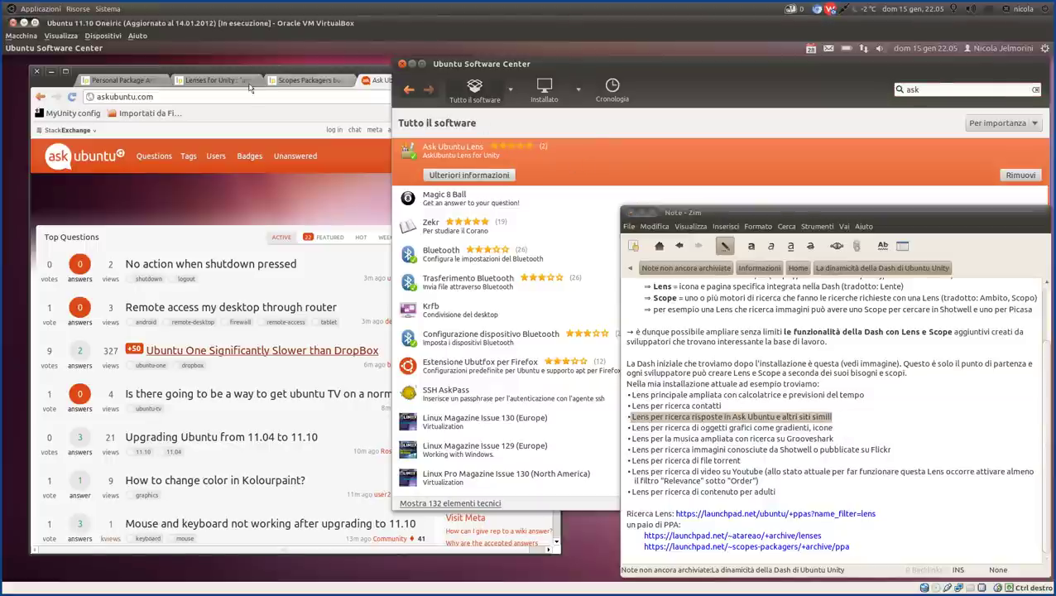
- Bring Chromium forward, highlight the note's "Ricerca Lens" address, and show the matching Launchpad page of Personal Package Archives for Ubuntu
{"action": "left_click", "coordinate": [75, 86]}
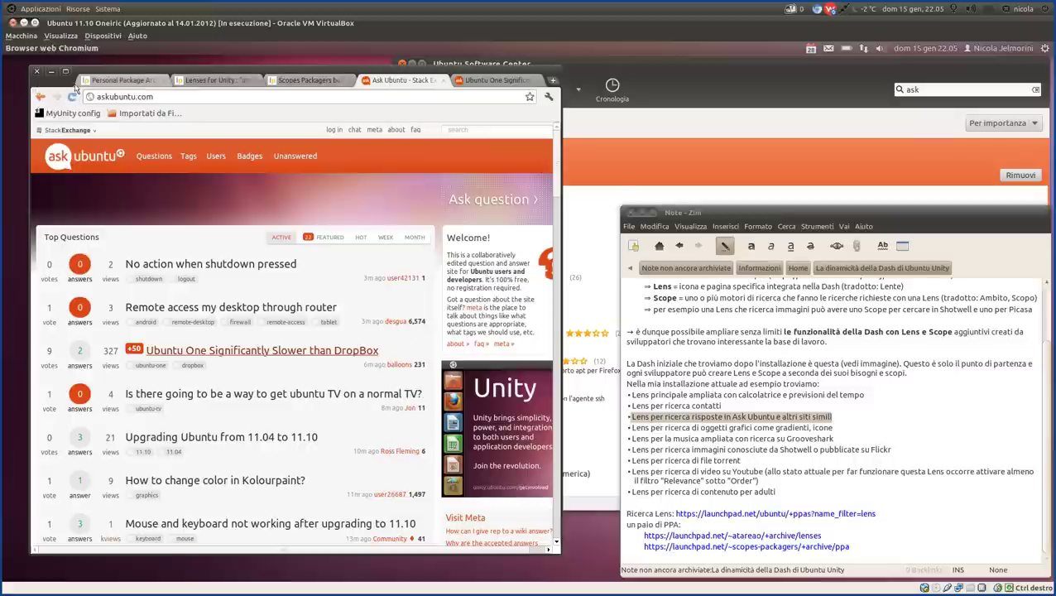
{"action": "left_click_drag", "start_coordinate": [880, 517], "coordinate": [676, 516]}
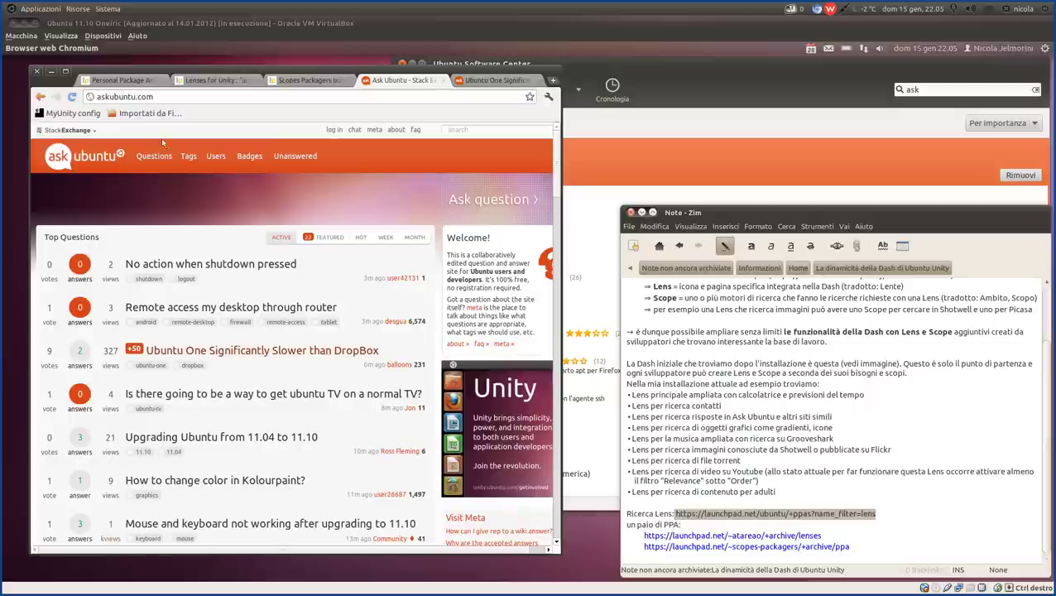
{"action": "left_click", "coordinate": [140, 86]}
{"action": "left_click", "coordinate": [141, 86]}
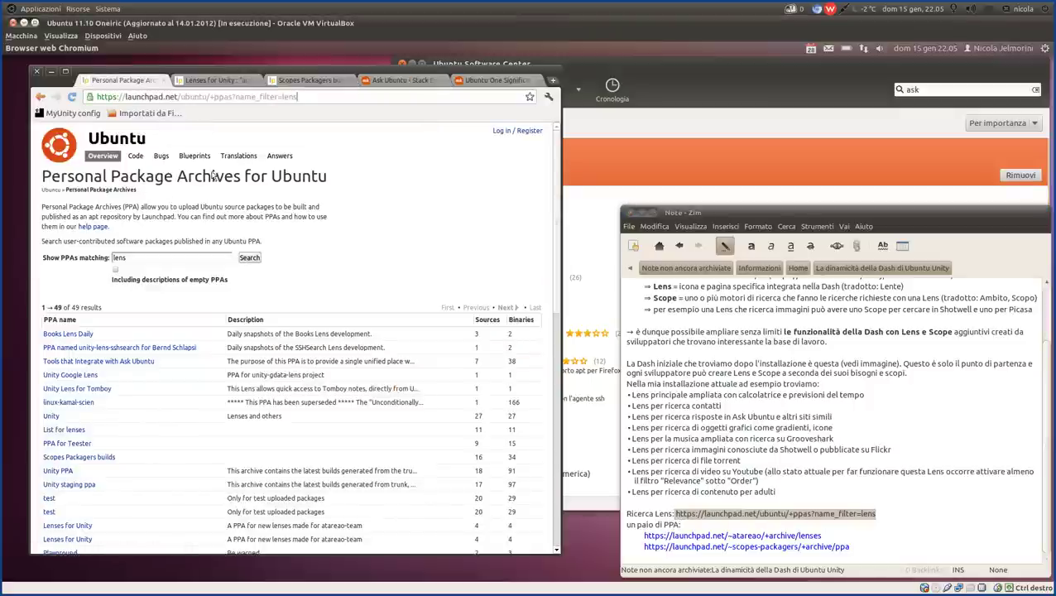
- Point out the "lens" search term on the Launchpad page and browse the list of matching PPAs
{"action": "left_click", "coordinate": [130, 258]}
{"action": "double_click", "coordinate": [118, 258]}
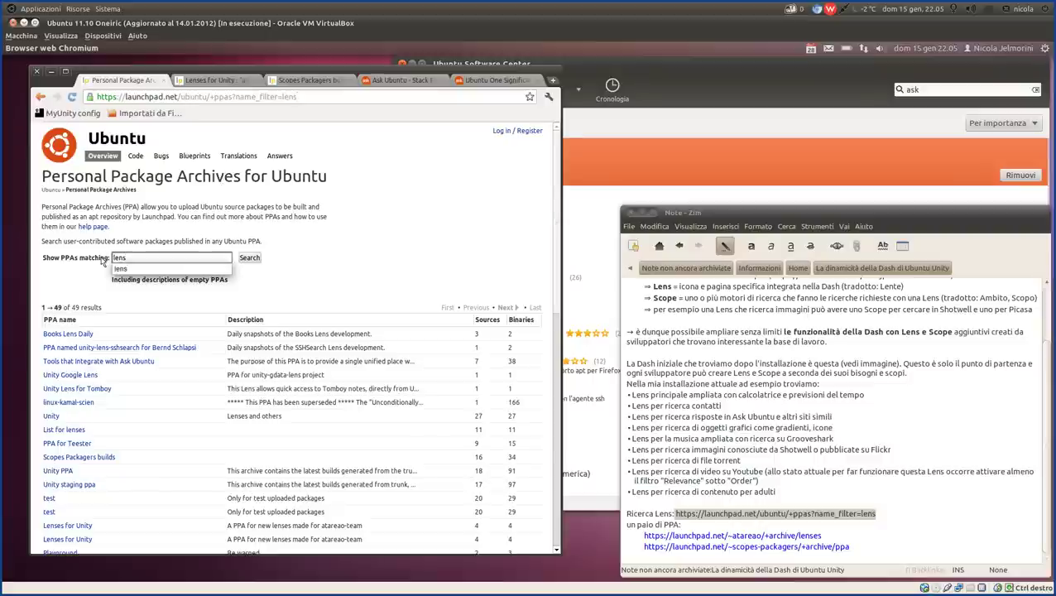
{"action": "left_click", "coordinate": [344, 247]}
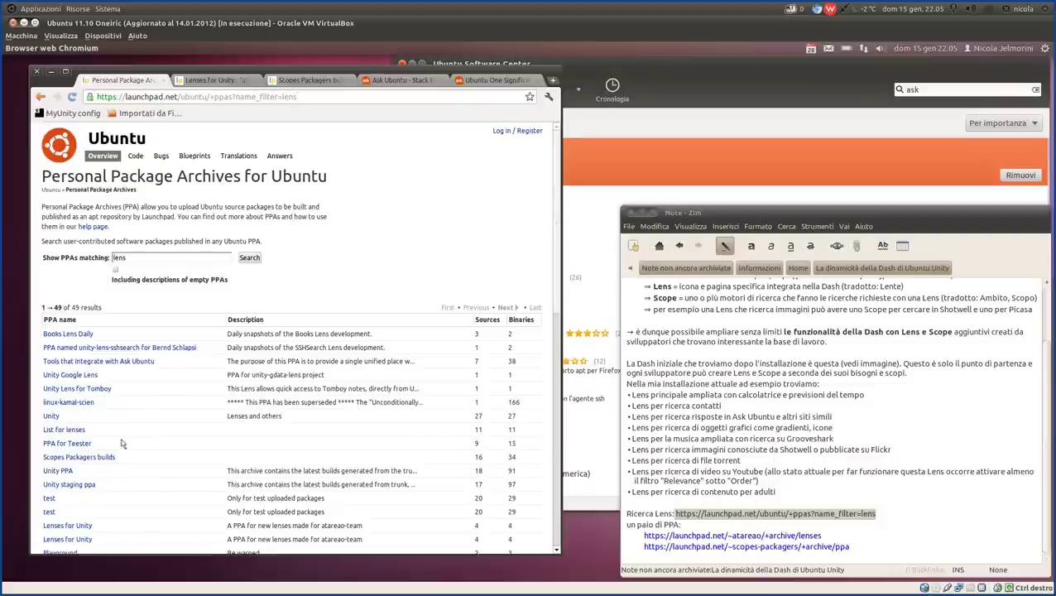
{"action": "scroll", "coordinate": [151, 403], "scroll_direction": "down", "scroll_amount": 5}
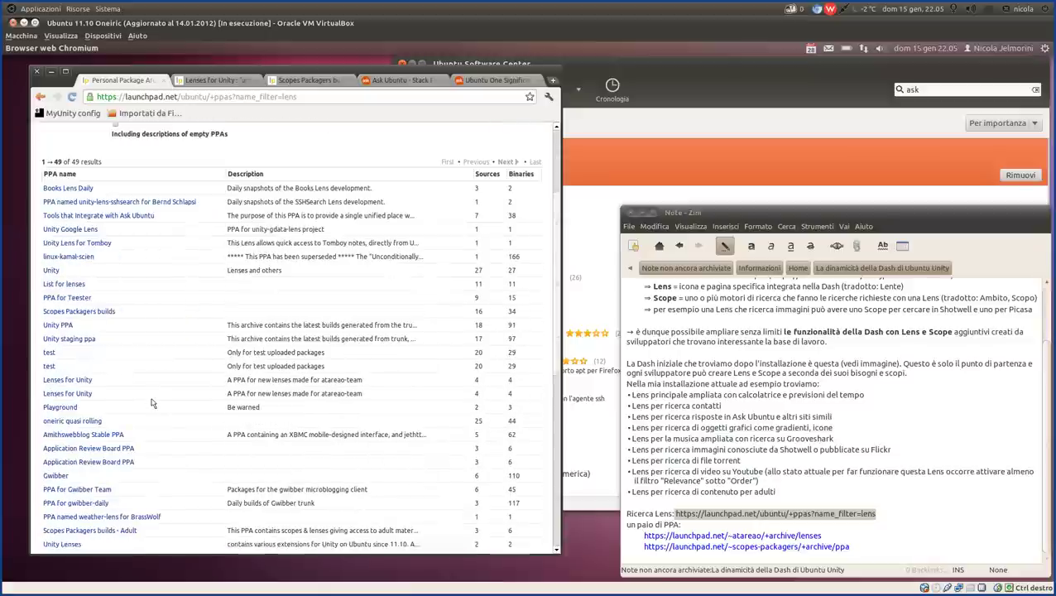
{"action": "scroll", "coordinate": [152, 403], "scroll_direction": "up", "scroll_amount": 4}
{"action": "scroll", "coordinate": [152, 403], "scroll_direction": "up", "scroll_amount": 1}
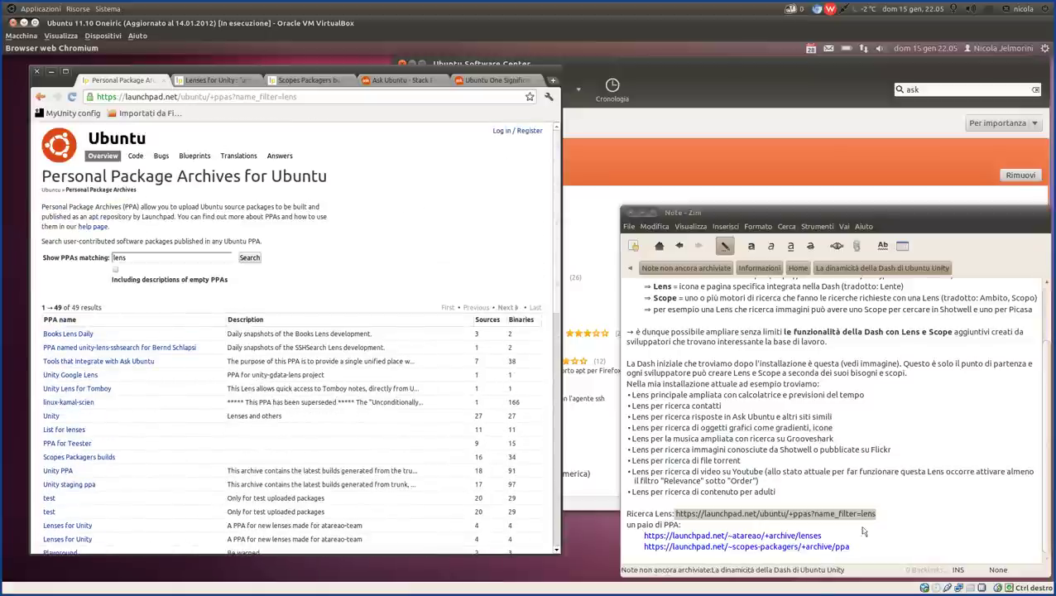
- Highlight the note's atareao PPA address and show the already open "Lenses for Unity" page in the browser
{"action": "left_click", "coordinate": [891, 527]}
{"action": "left_click_drag", "start_coordinate": [836, 540], "coordinate": [637, 538]}
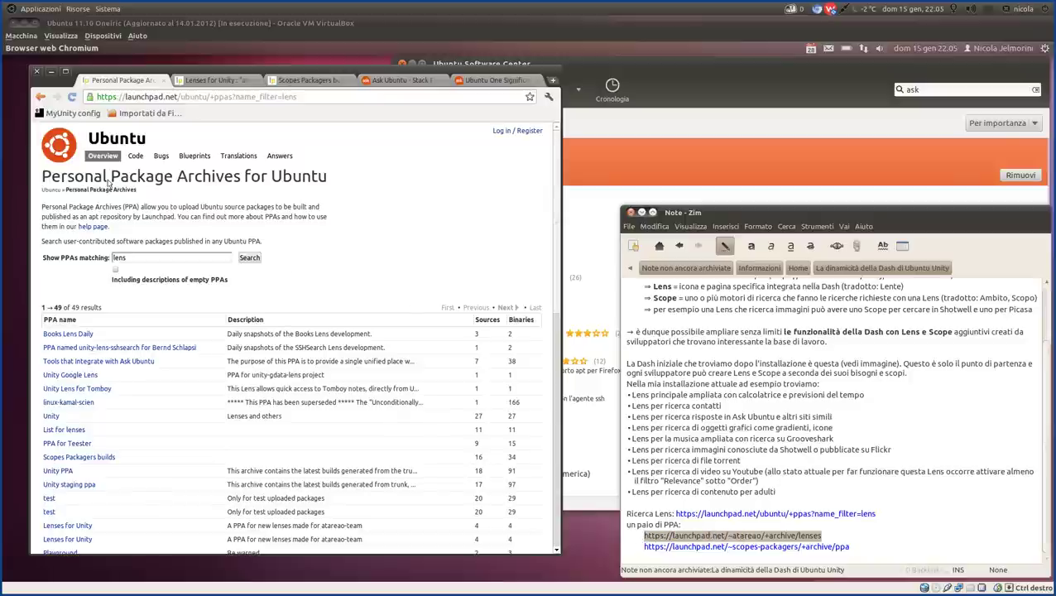
{"action": "left_click", "coordinate": [222, 82]}
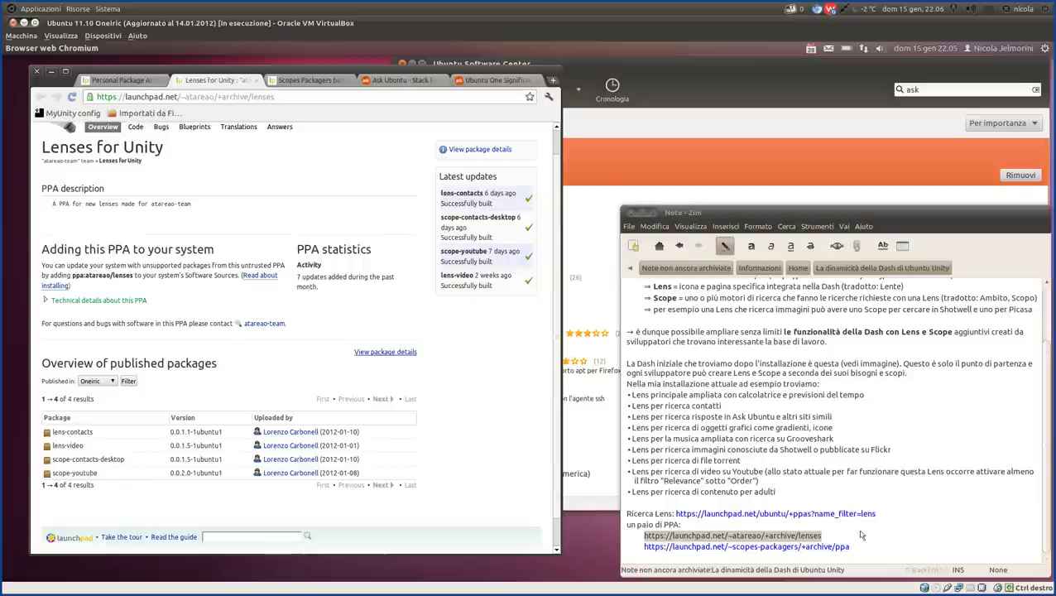
- Highlight the note's scopes-packagers PPA address, show the "Scopes Packagers builds" page, and examine its list of published packages
{"action": "left_click_drag", "start_coordinate": [852, 548], "coordinate": [635, 550]}
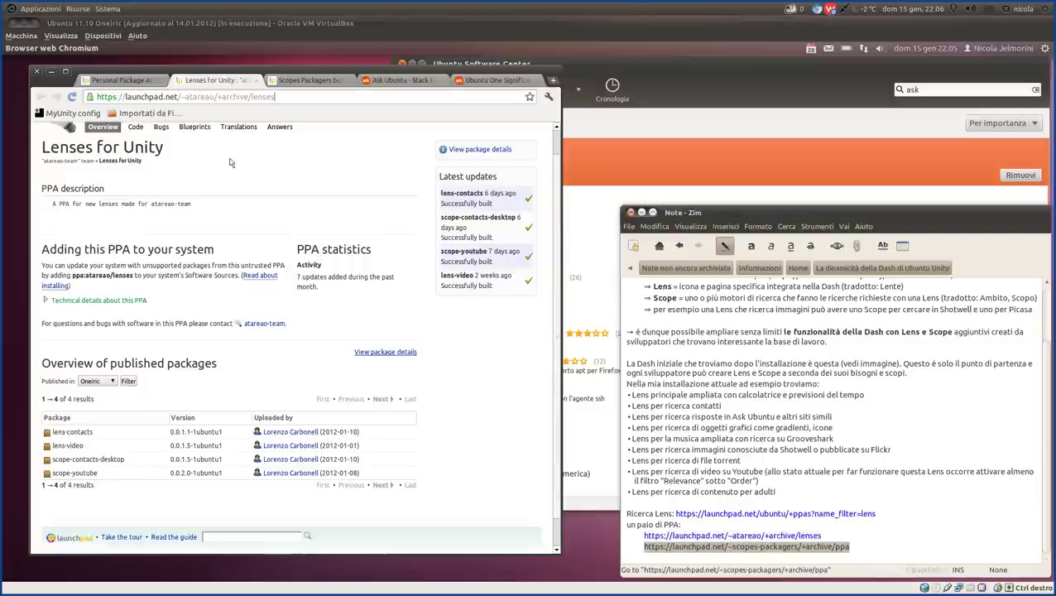
{"action": "left_click", "coordinate": [330, 80]}
{"action": "left_click", "coordinate": [331, 80]}
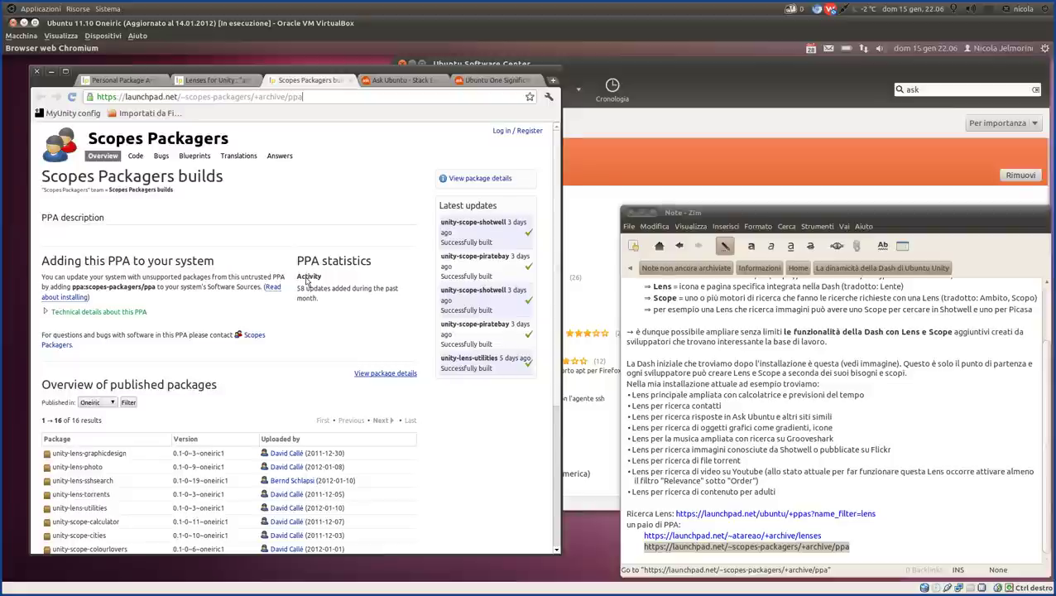
{"action": "left_click_drag", "start_coordinate": [224, 181], "coordinate": [45, 180]}
{"action": "left_click", "coordinate": [276, 208]}
{"action": "scroll", "coordinate": [160, 440], "scroll_direction": "down", "scroll_amount": 5}
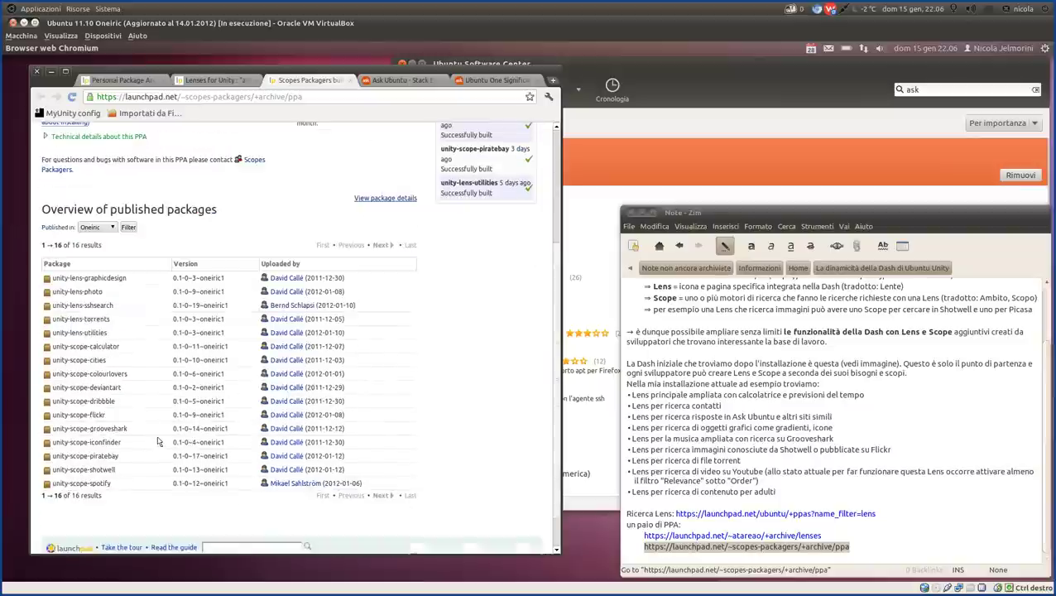